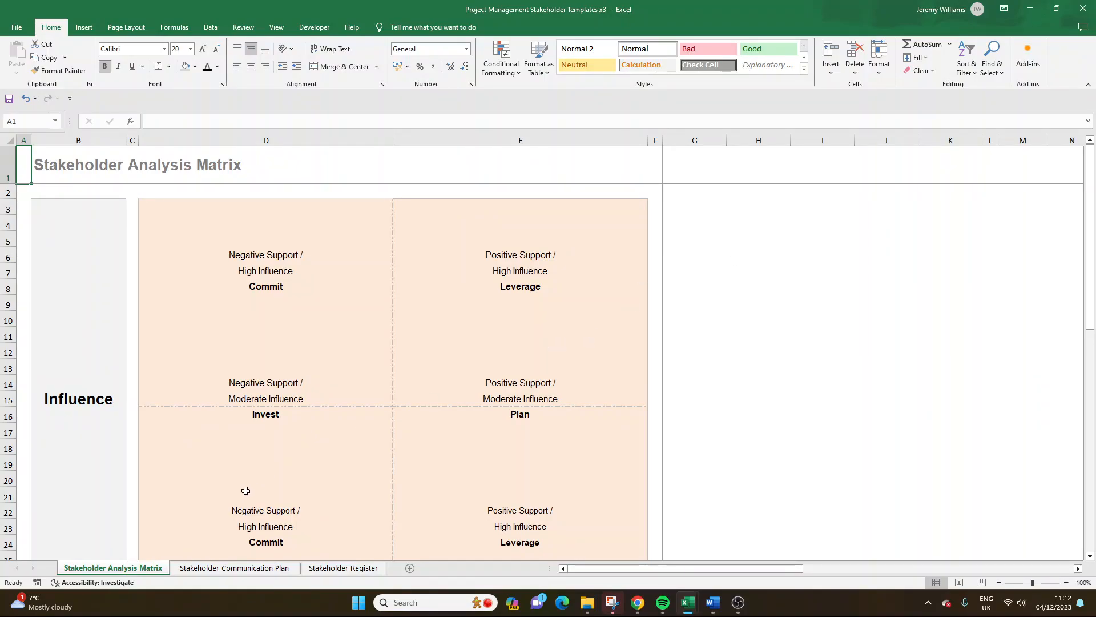
Step: Look over the Stakeholder Communication Plan, Stakeholder Register and Stakeholder Analysis Matrix template sheets
left_click(220, 569)
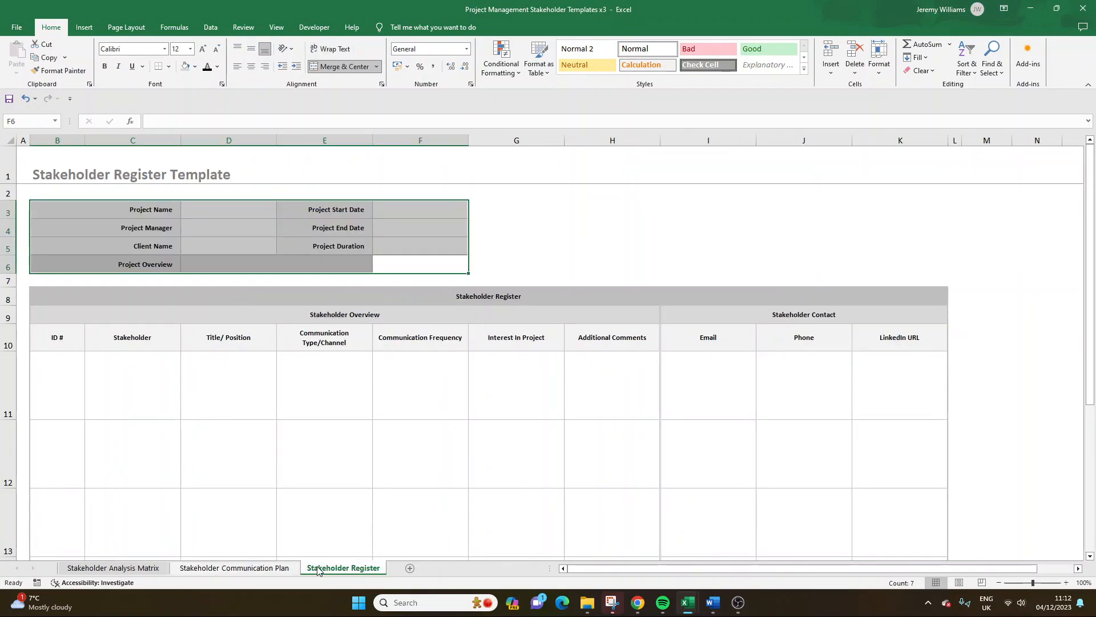
left_click(126, 568)
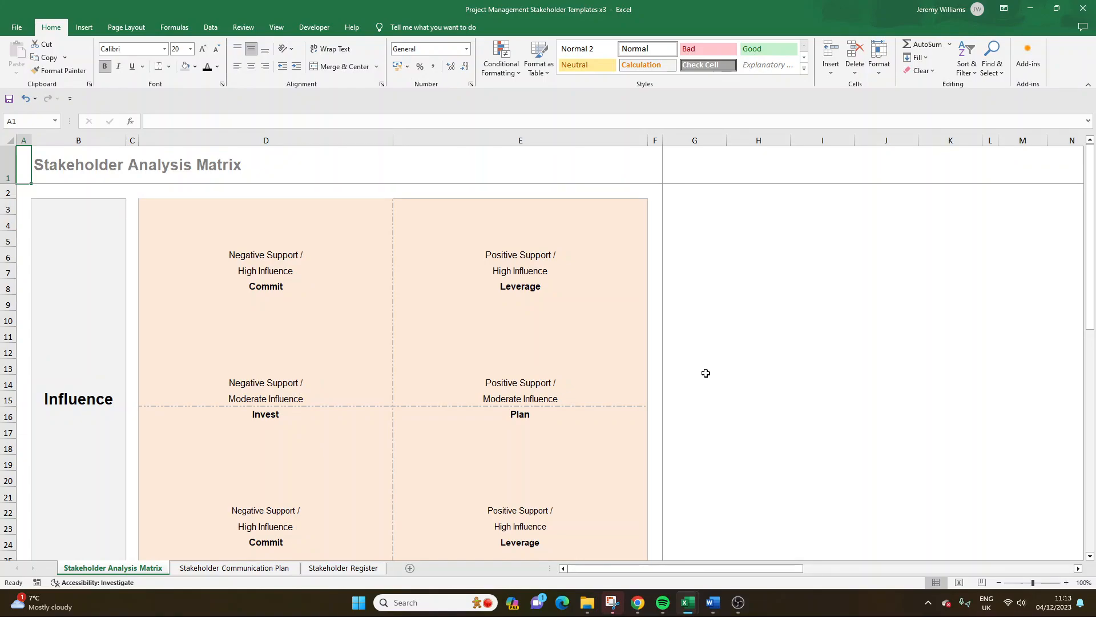
scroll(681, 350, "down", 3)
scroll(682, 351, "up", 3)
Step: Create a new blank workbook
left_click(17, 27)
left_click(42, 79)
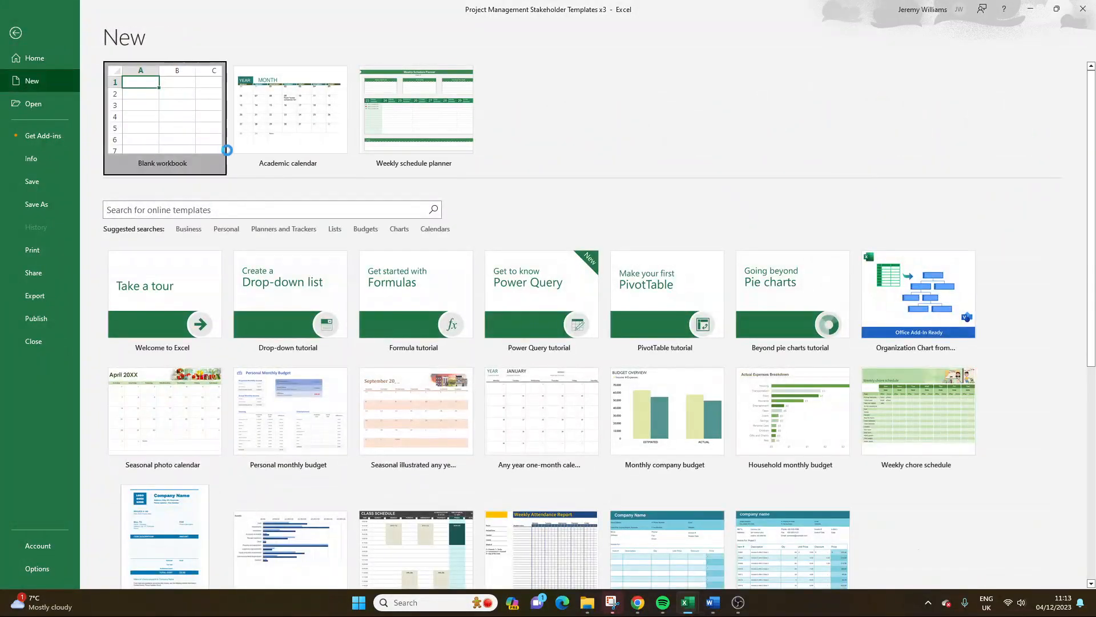
key("Escape")
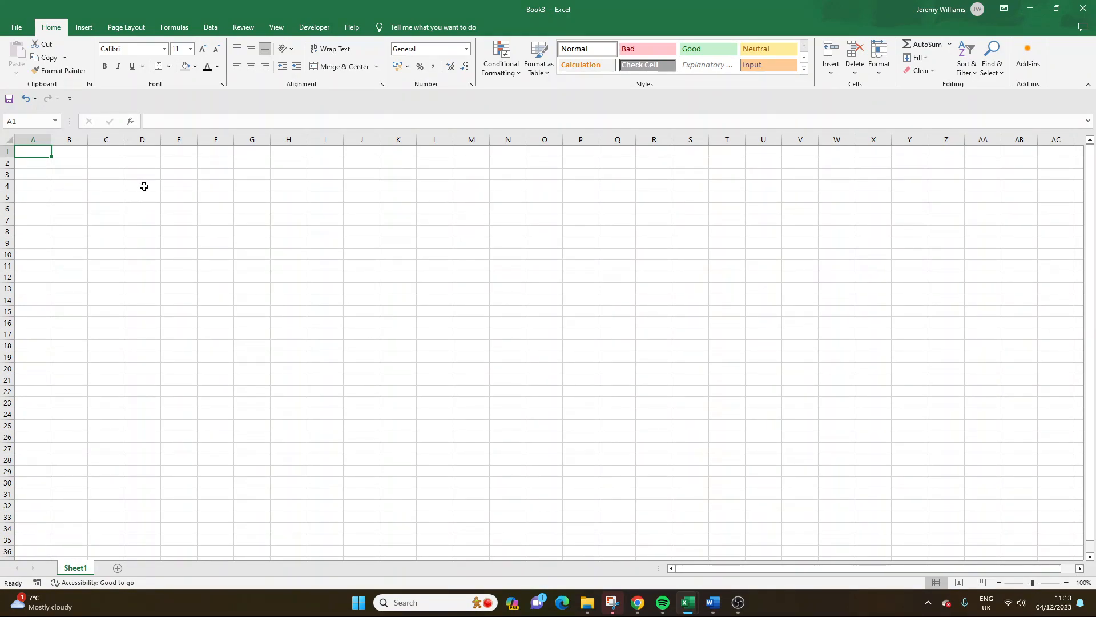
Step: Enter the title "Stakeholder Analysis Matrix" in cell A1
type("Sta")
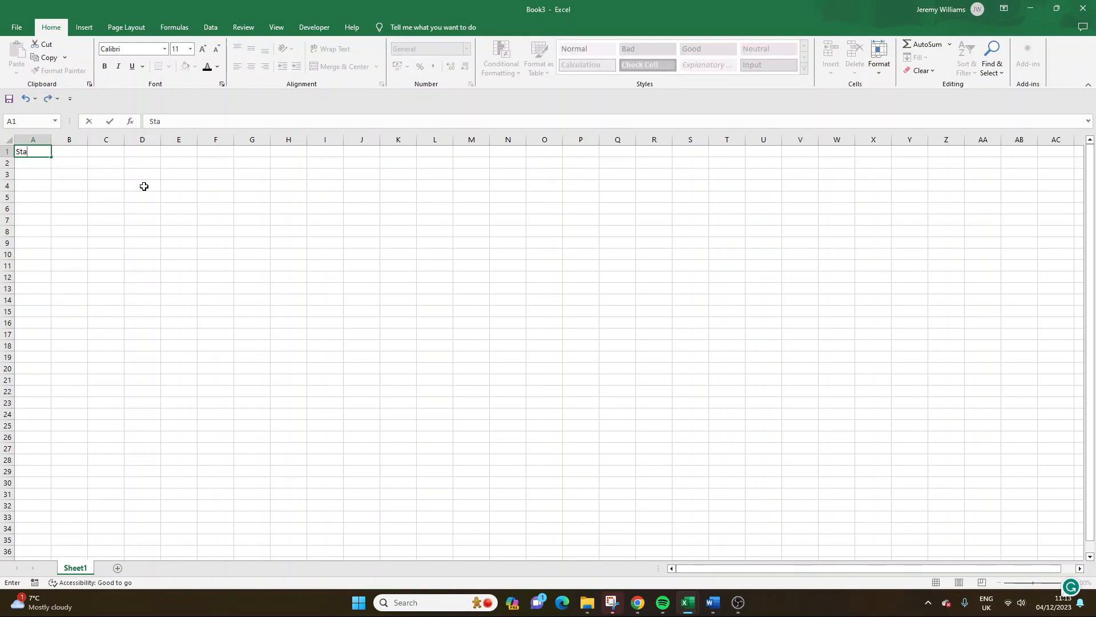
type("keholder Analysis ")
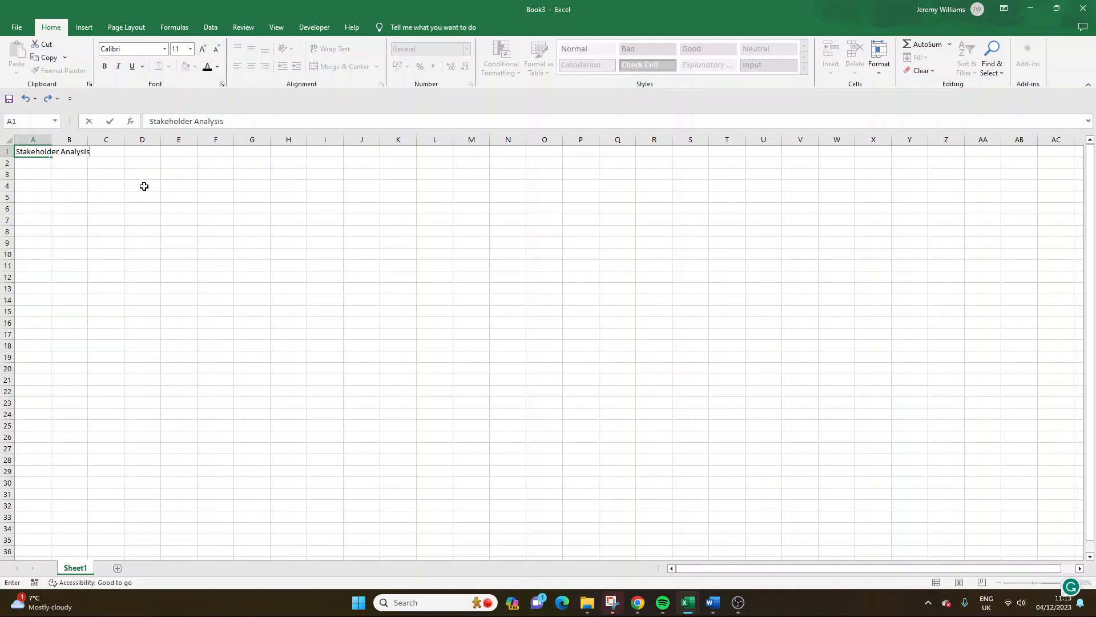
type("Matrix")
key("Return")
Step: Enlarge the title text in cell A1 to font size 26
left_click(35, 152)
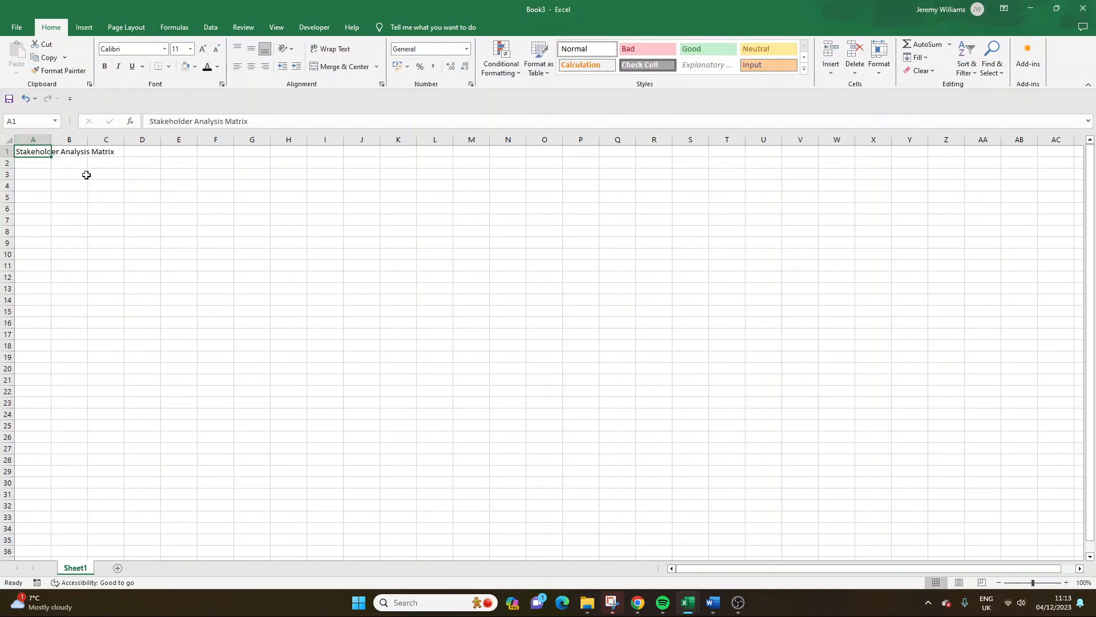
left_click(203, 50)
left_click(204, 50)
left_click(203, 50)
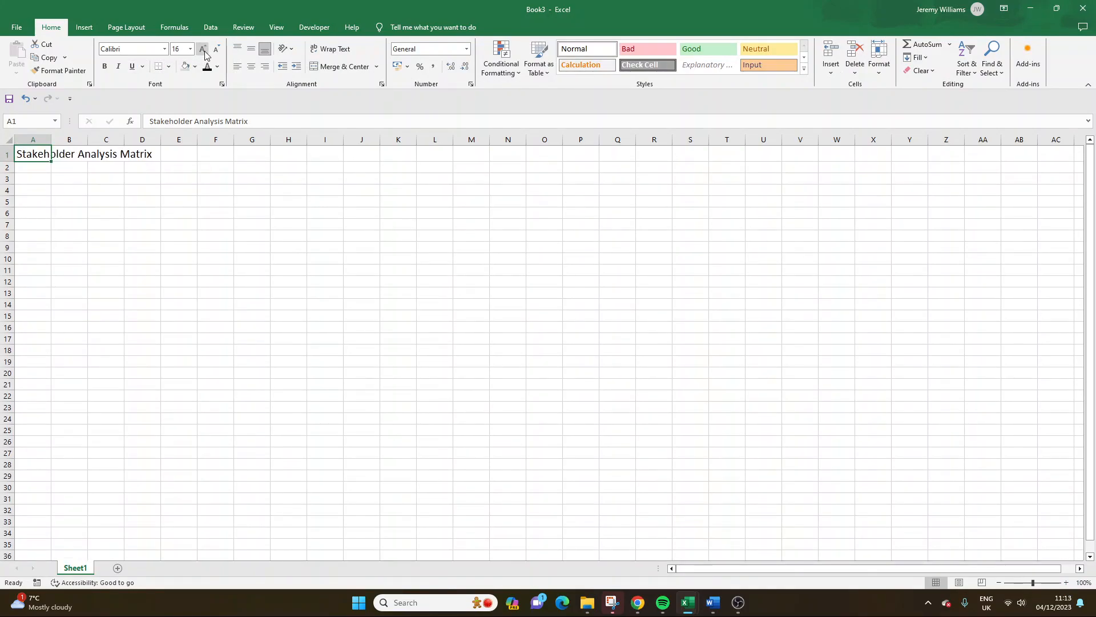
left_click(203, 50)
left_click(203, 50)
left_click(203, 50)
left_click(203, 50)
left_click(203, 49)
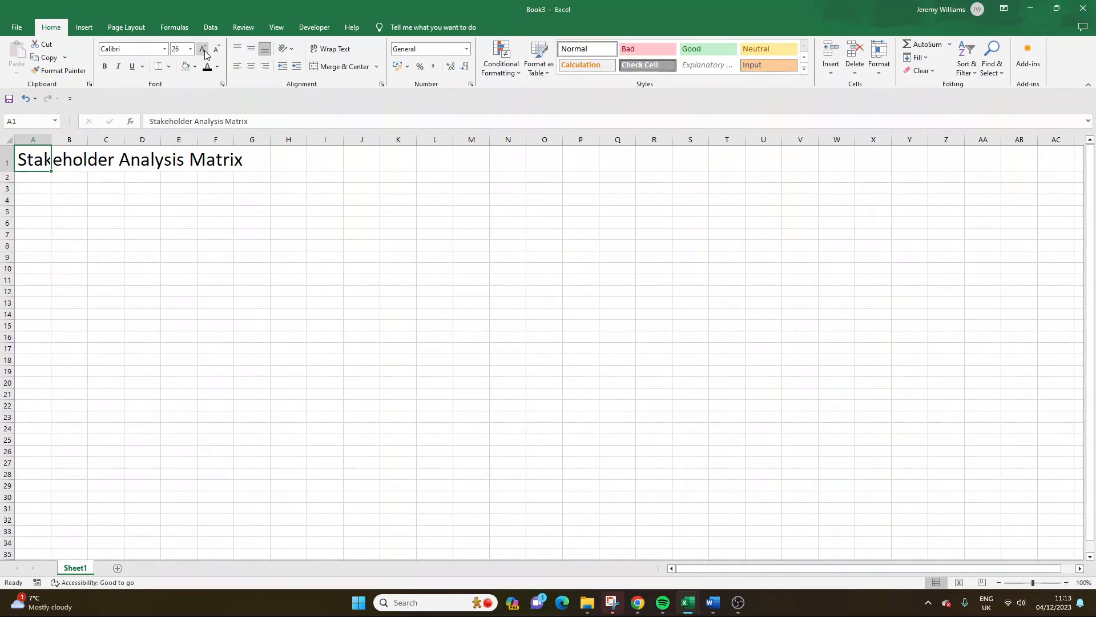
left_click(223, 233)
Step: Give the title in cell A1 a grey font colour and make it bold
left_click(53, 160)
left_click(48, 161)
left_click(218, 66)
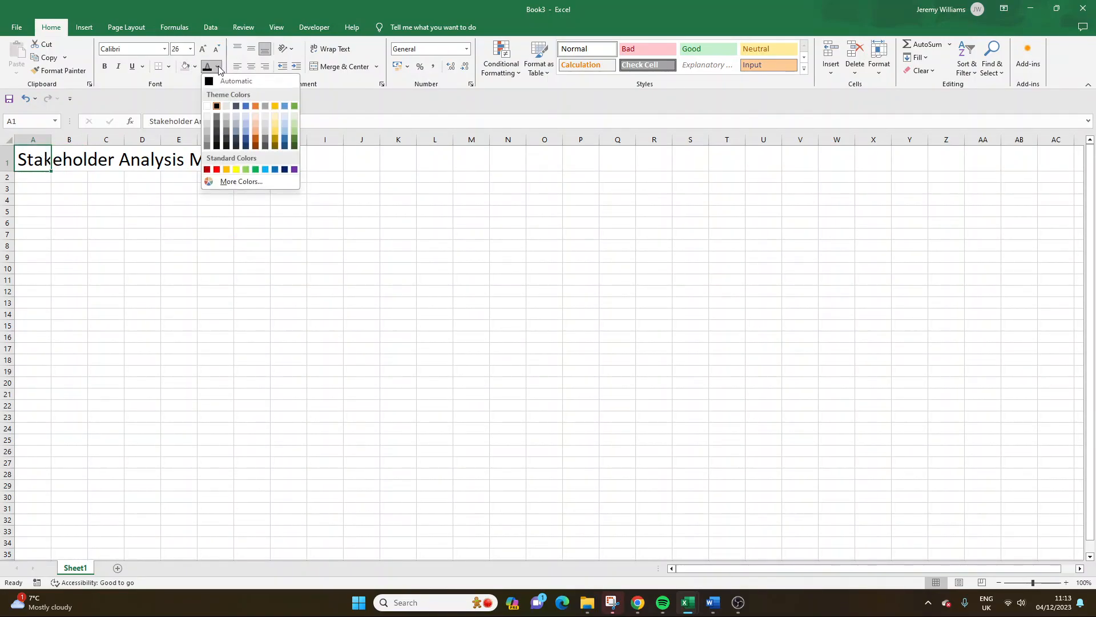
left_click(207, 138)
left_click(104, 66)
left_click(120, 167)
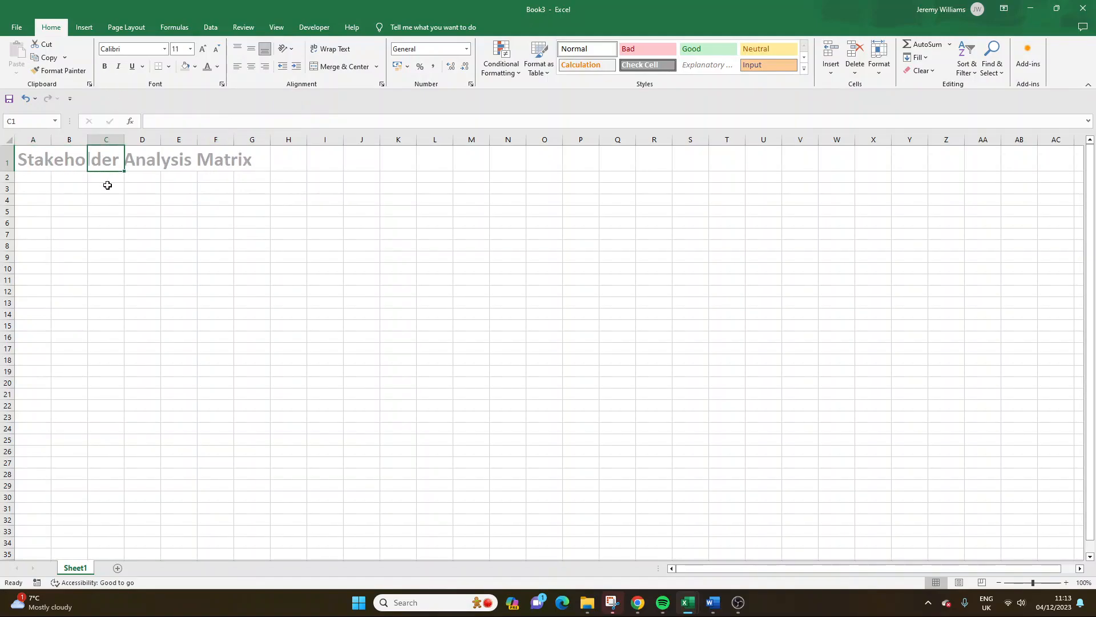
left_click(108, 185)
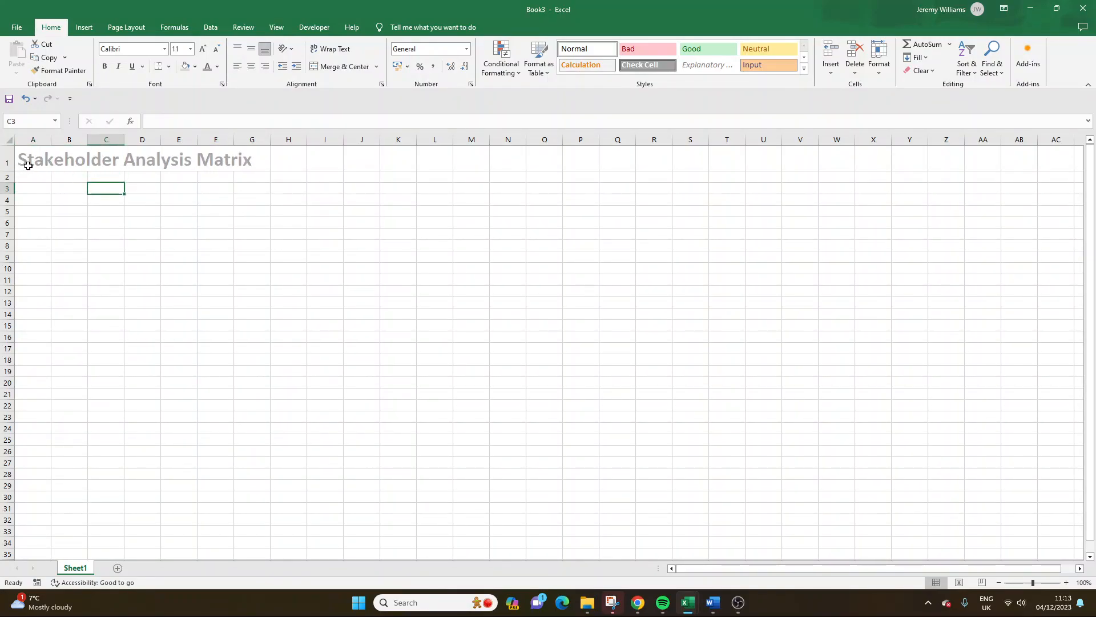
left_click(25, 164)
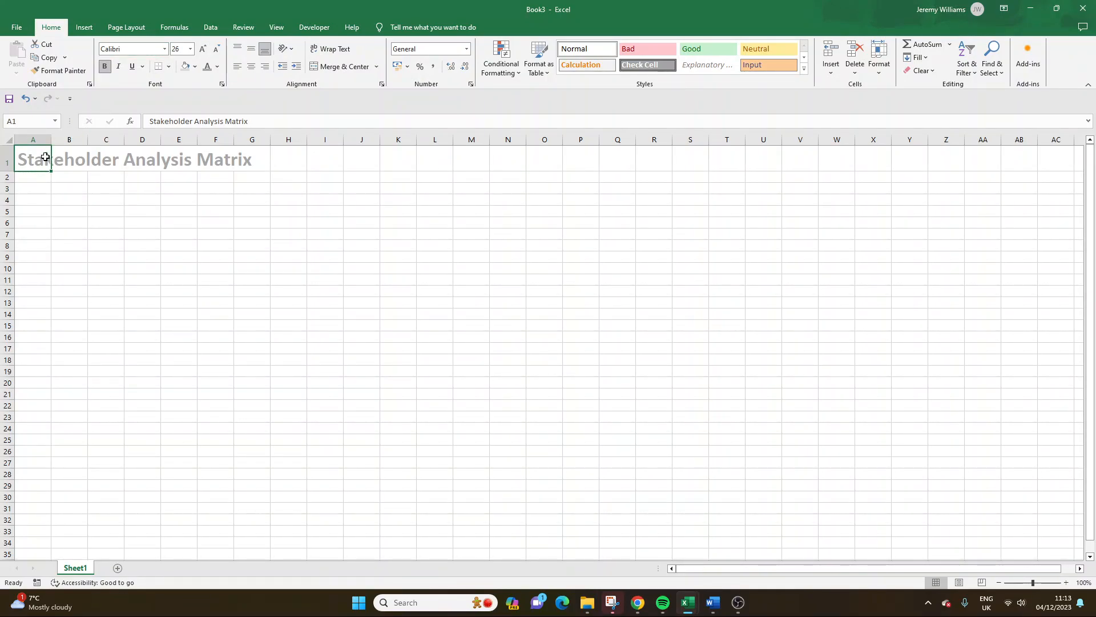
left_click(60, 212)
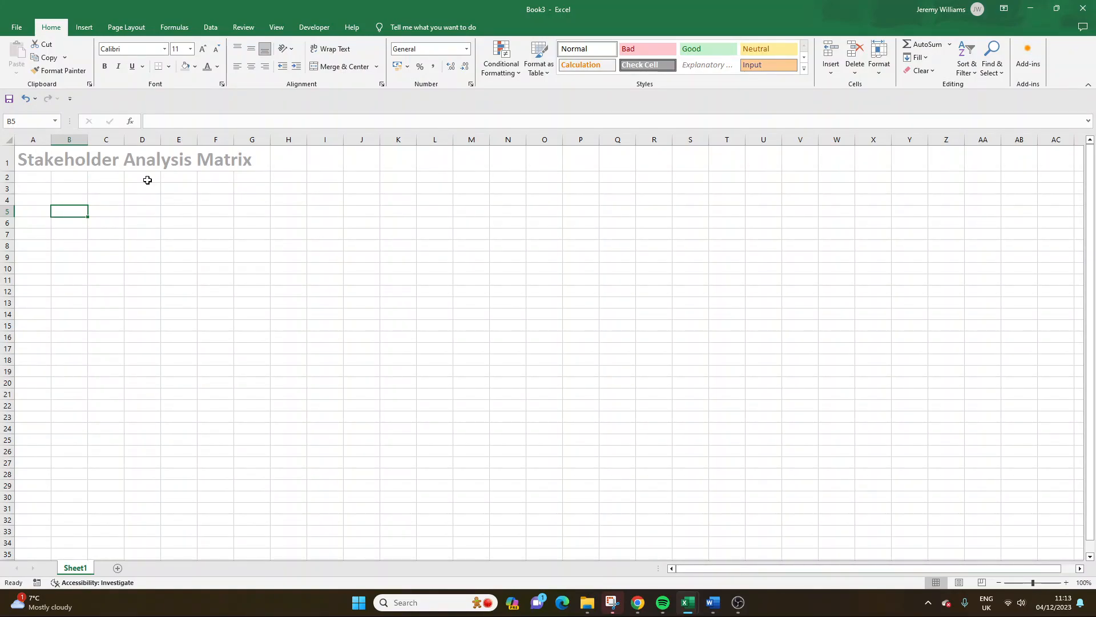
Step: Fill the vertical block B4:C25 with light grey for the influence axis
left_click_drag(57, 200, 107, 442)
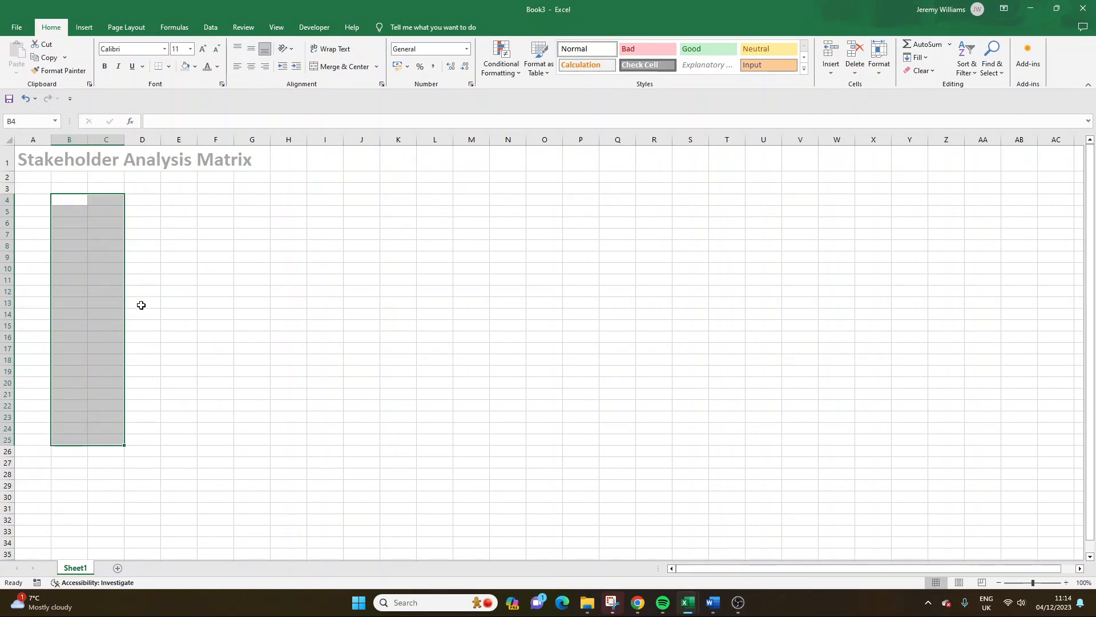
left_click(184, 68)
left_click(180, 241)
left_click(72, 201)
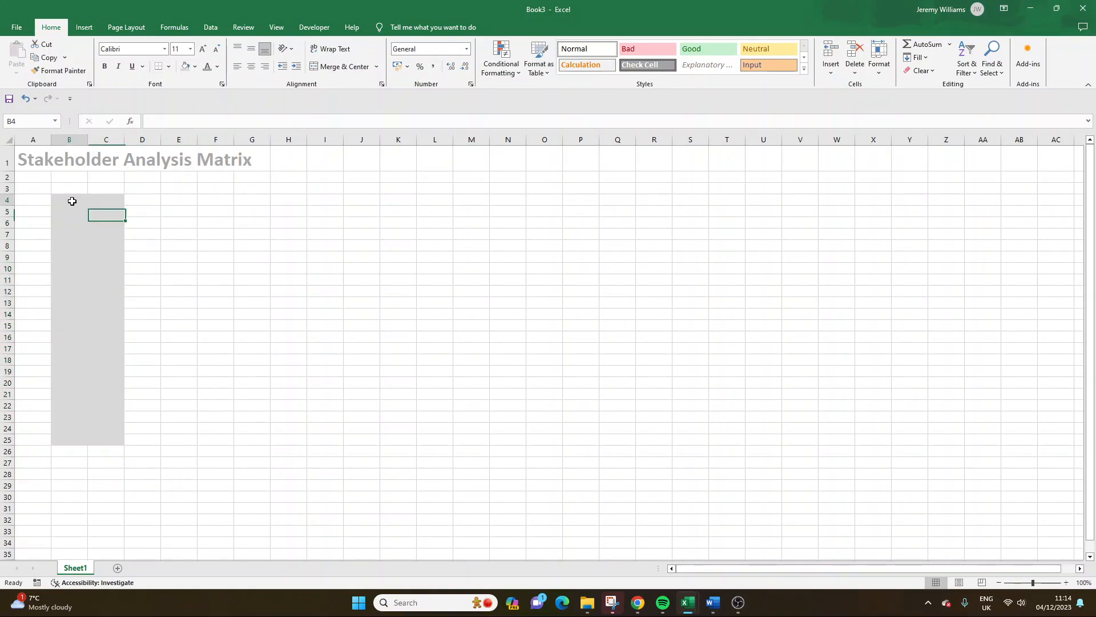
left_click(43, 151)
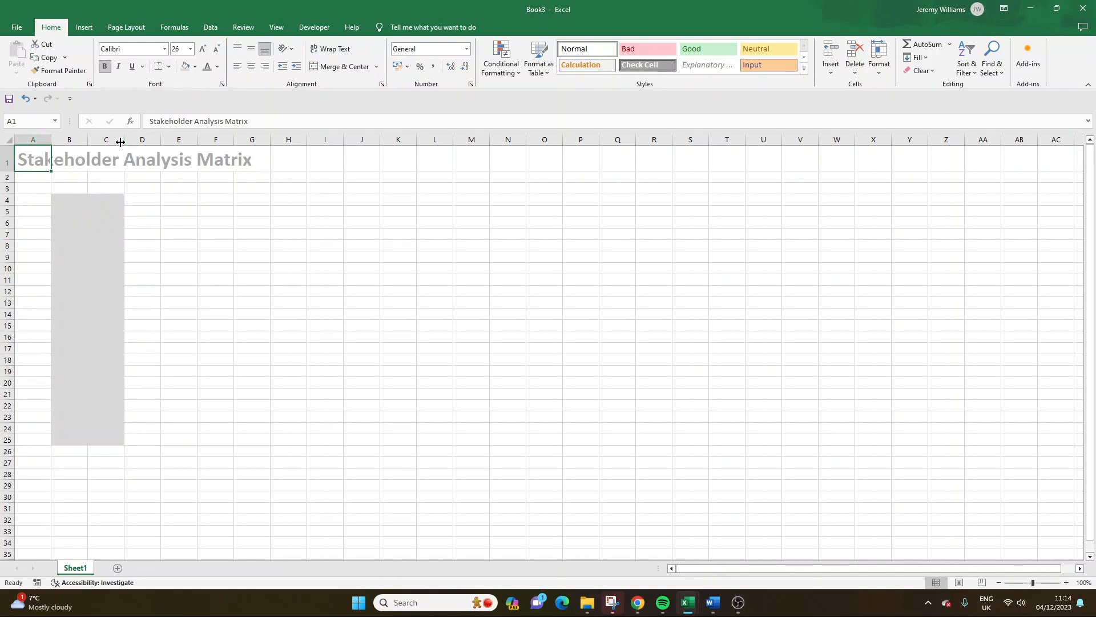
Step: Merge and center cells B14:C14 in the grey vertical block and enter "Influence" there
left_click(90, 289)
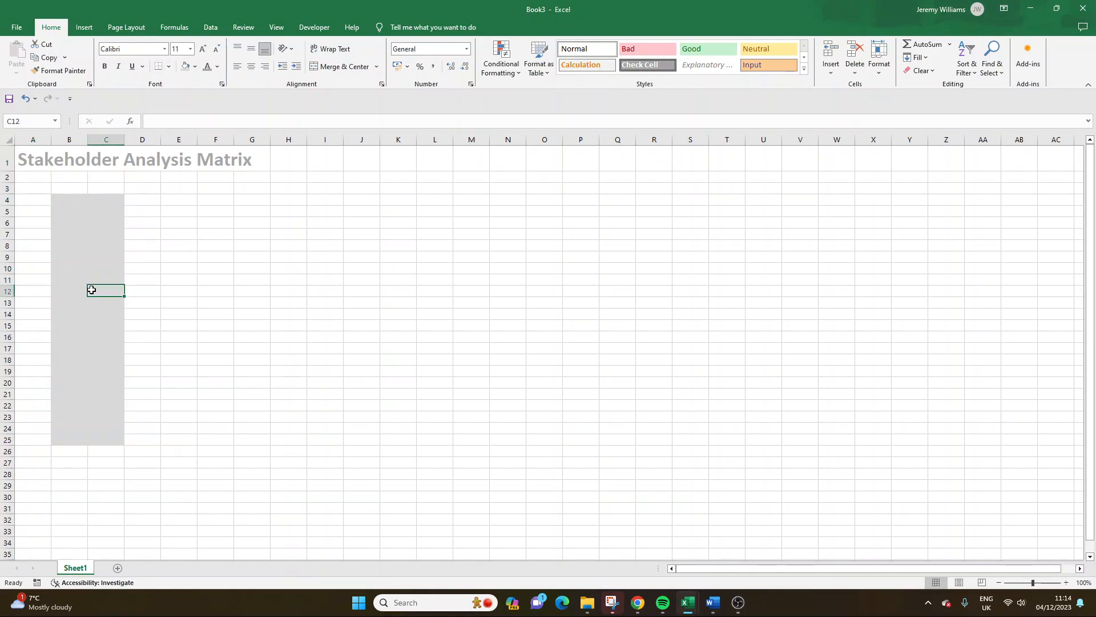
left_click(74, 292)
left_click_drag(76, 311, 100, 310)
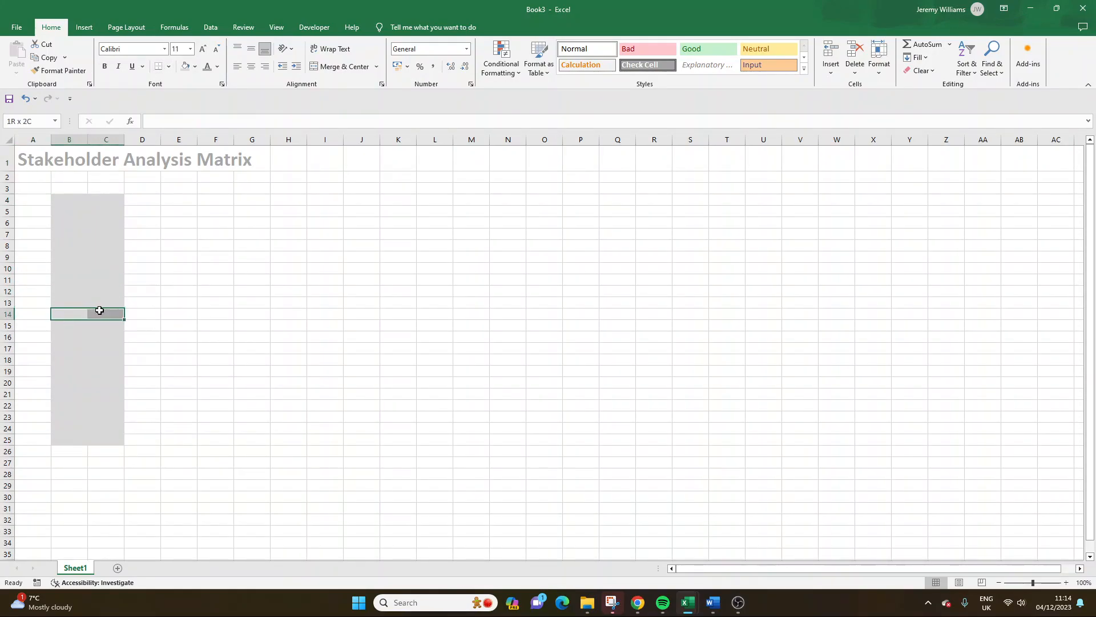
left_click(342, 66)
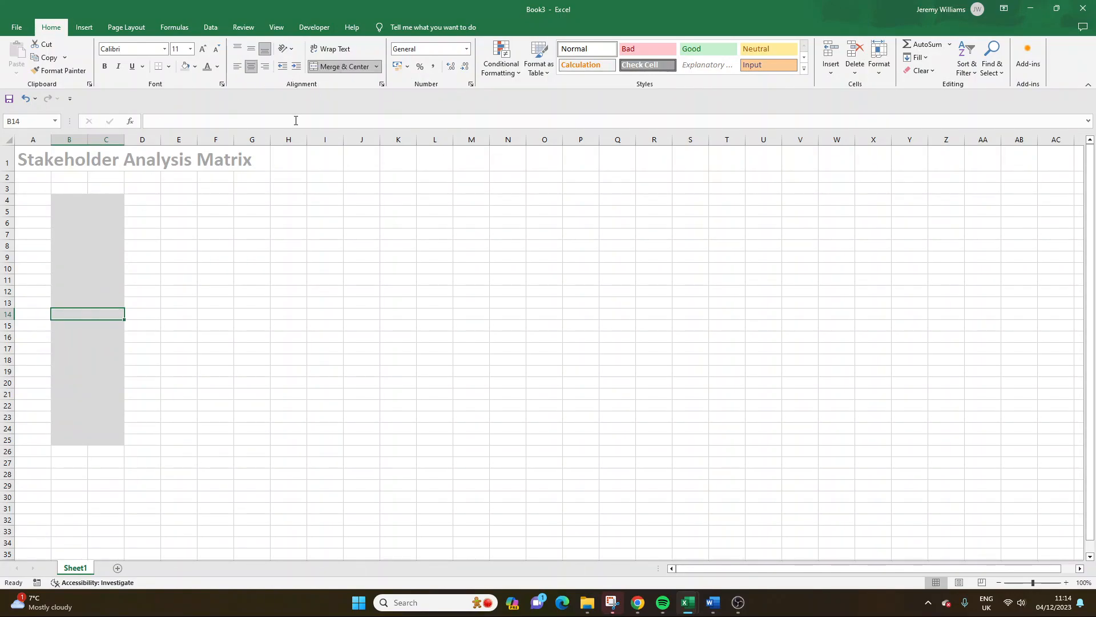
type("Influence")
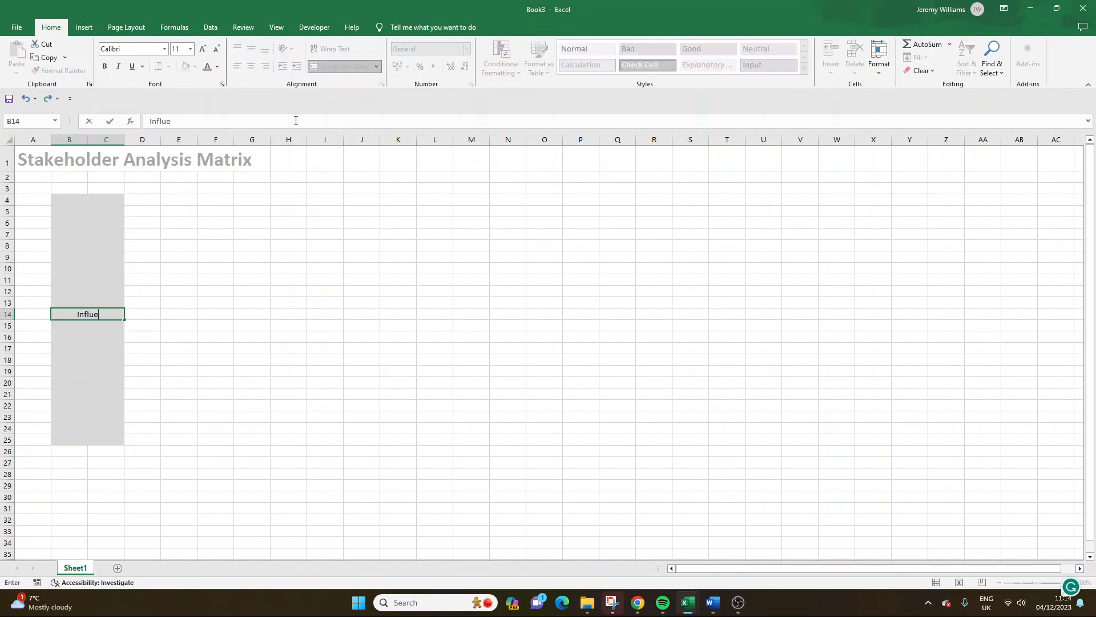
key("Return")
key("Up")
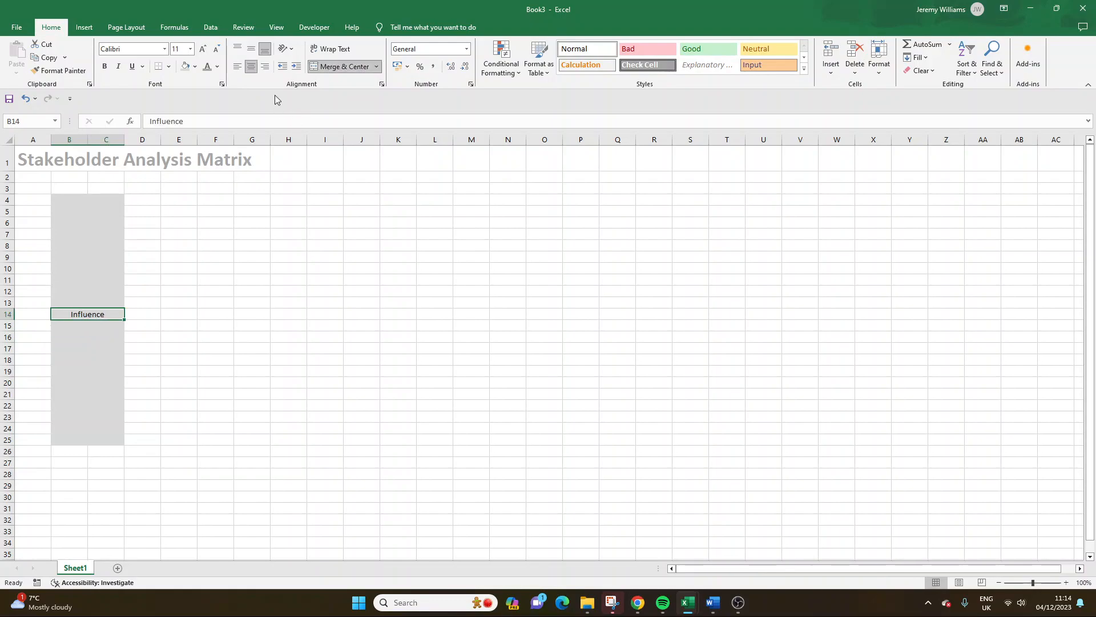
Step: Set the Influence label to font size 18 and make it bold
left_click(203, 50)
left_click(202, 50)
left_click(203, 50)
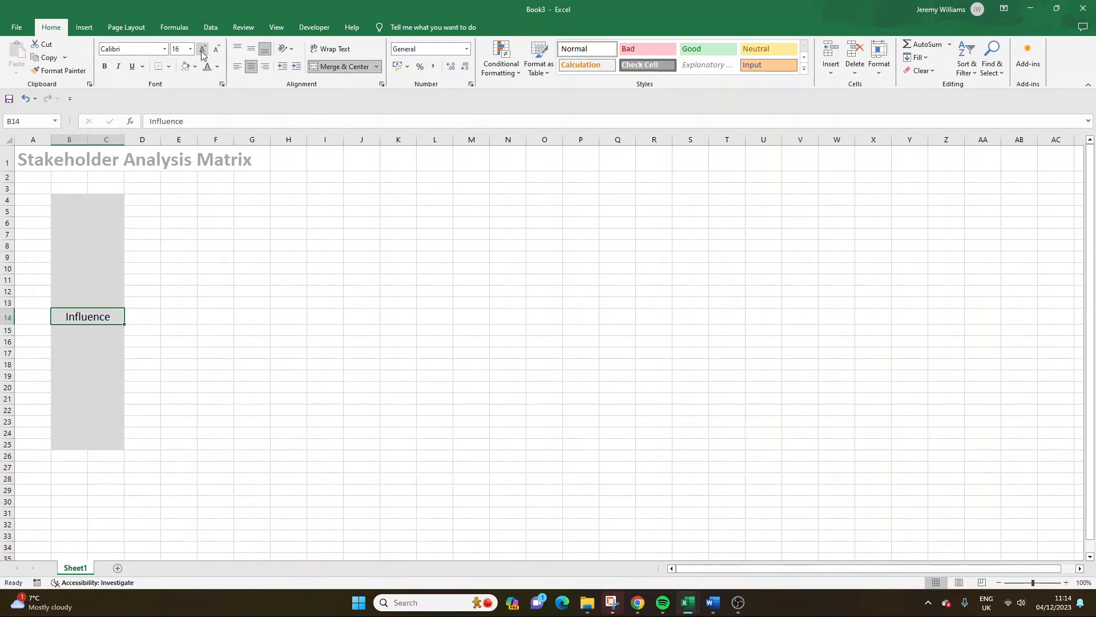
left_click(203, 49)
left_click(105, 66)
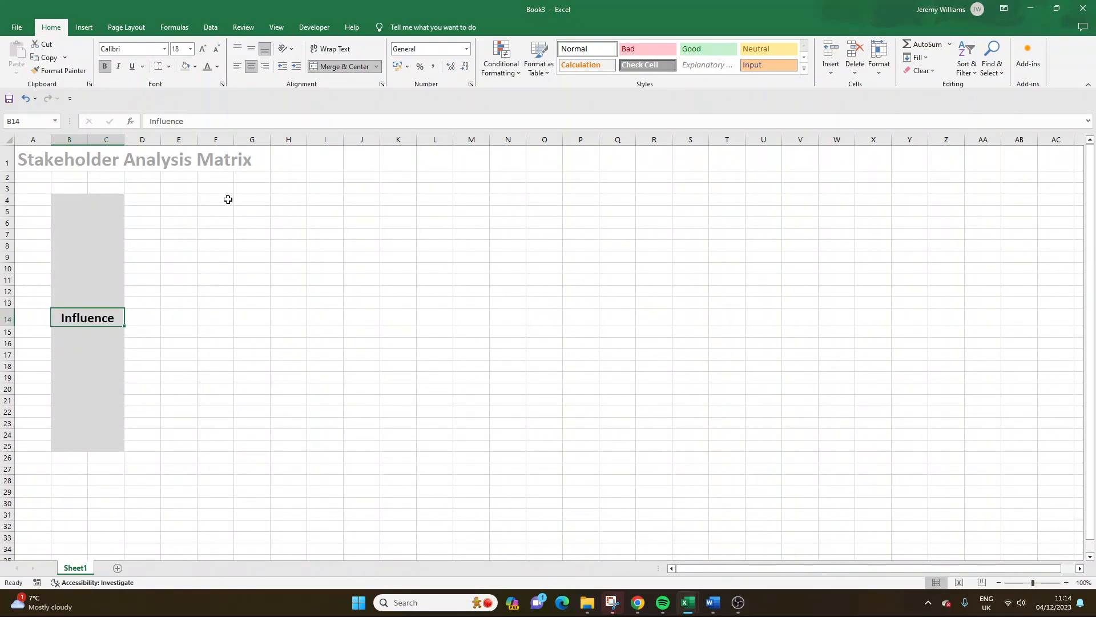
Step: Fill the horizontal block D27:L31 with the same light grey
left_click(150, 469)
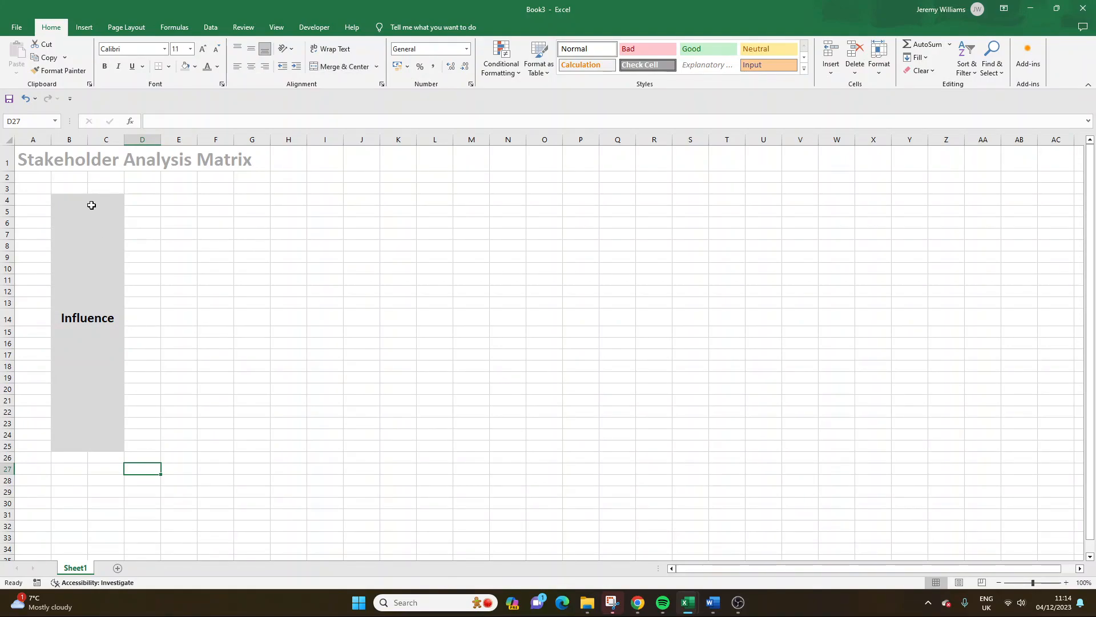
left_click_drag(153, 472, 425, 517)
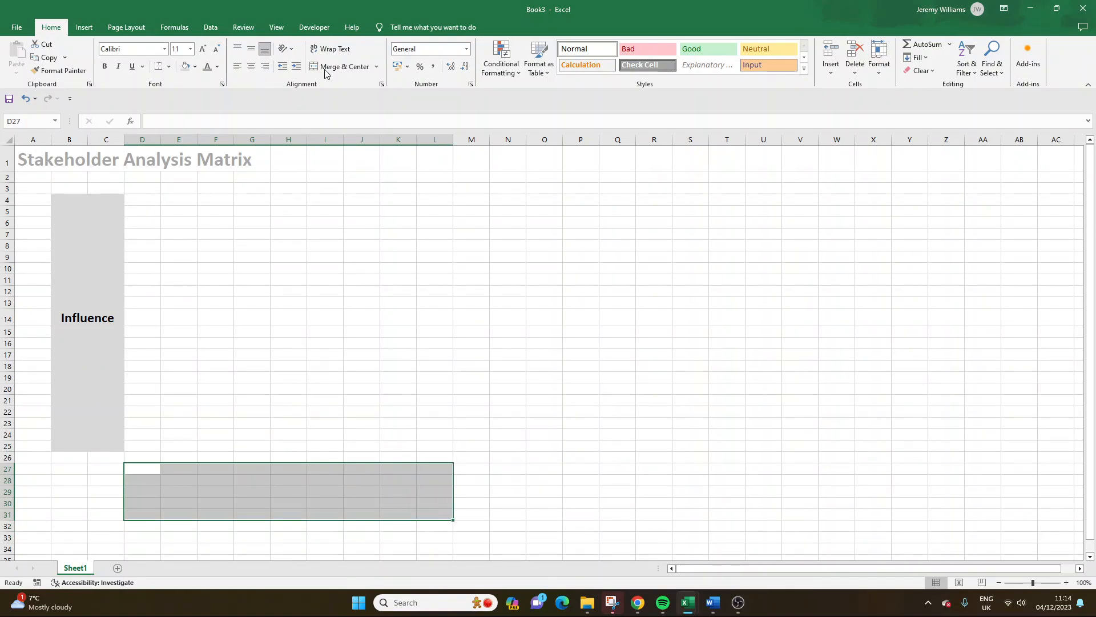
left_click(195, 66)
left_click(190, 128)
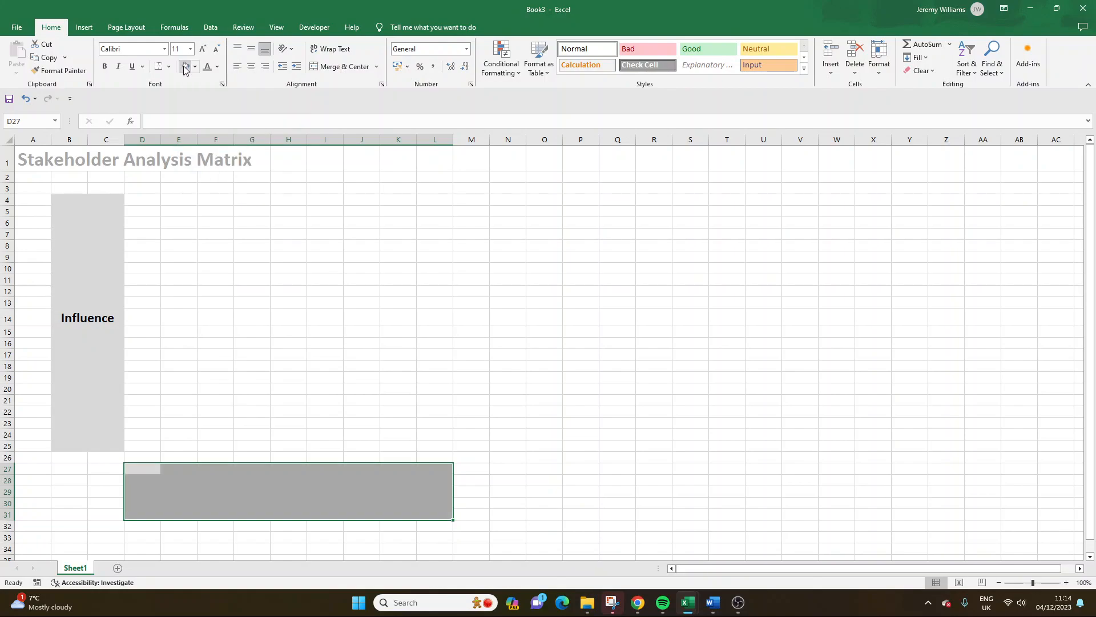
Step: Enter "Interest" in cell G29 and copy the Influence label's formatting onto it
left_click(257, 490)
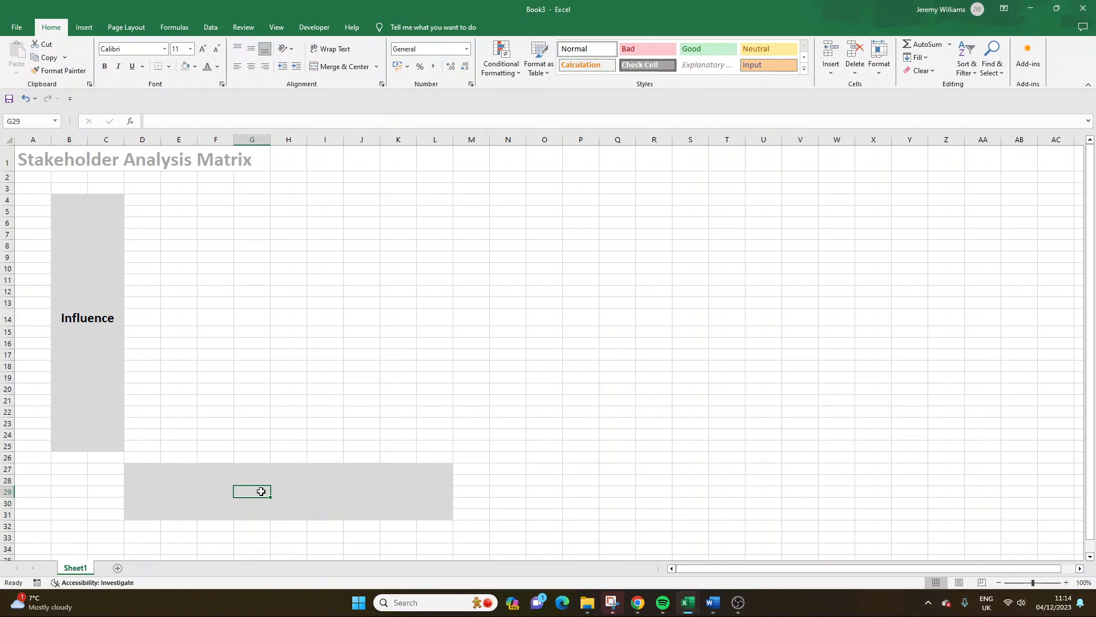
type("Interest")
key("Return")
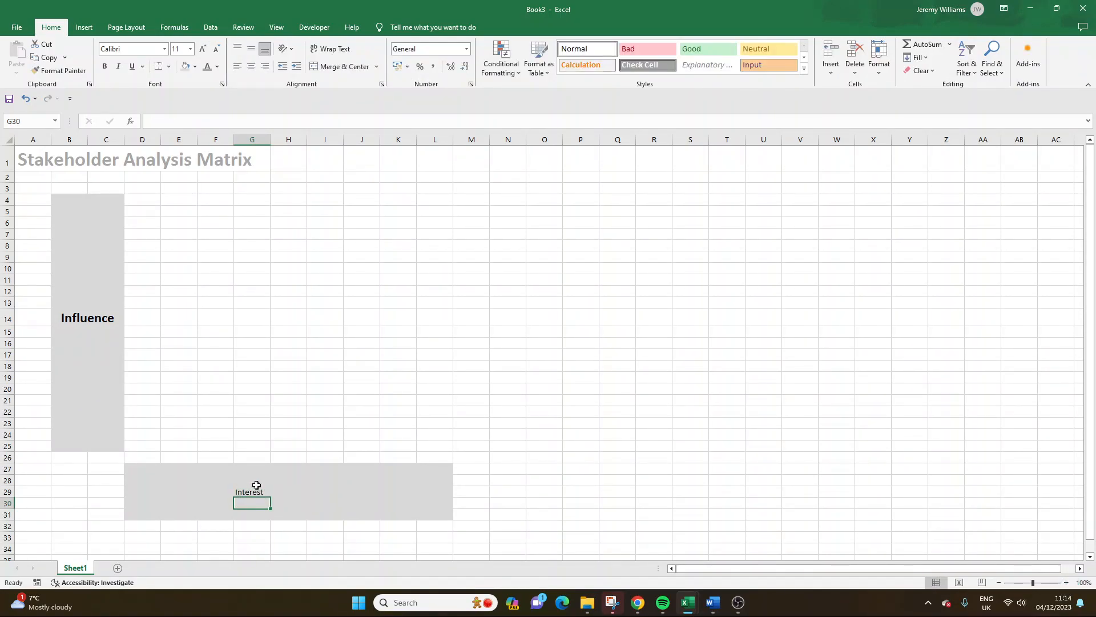
left_click(82, 315)
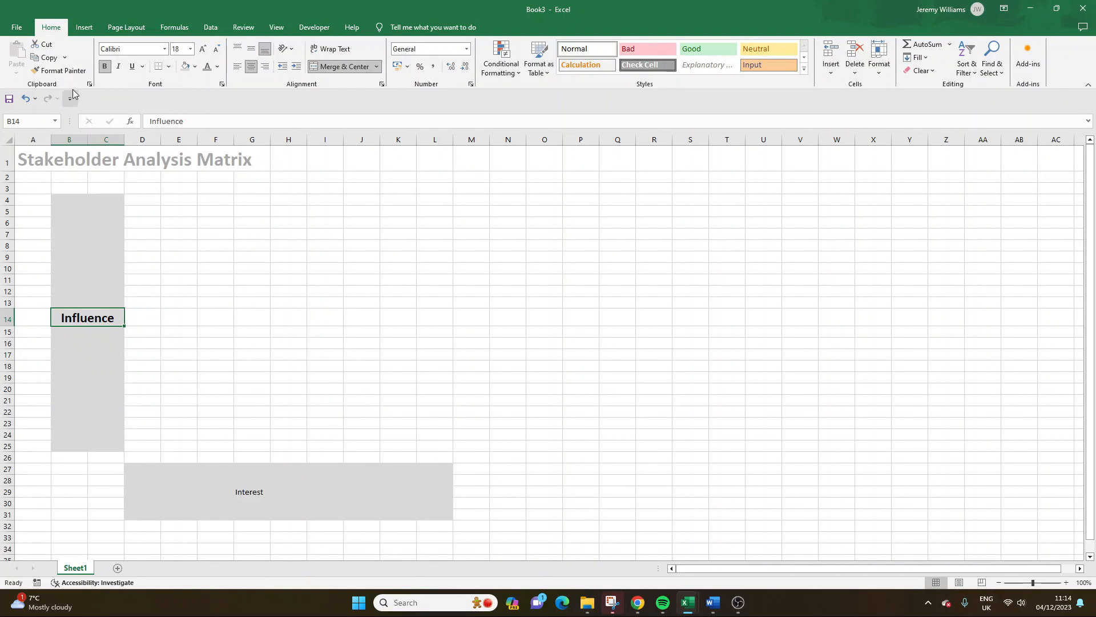
left_click(59, 71)
left_click(252, 493)
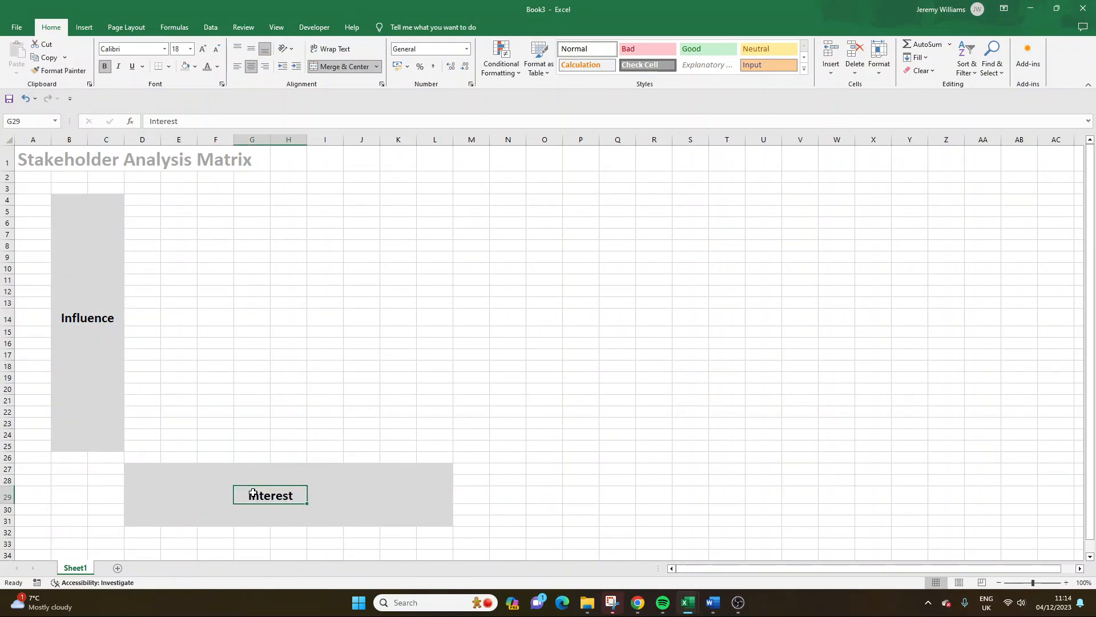
left_click(609, 452)
left_click(269, 495)
left_click(112, 320)
left_click(293, 488)
left_click_drag(174, 201, 286, 284)
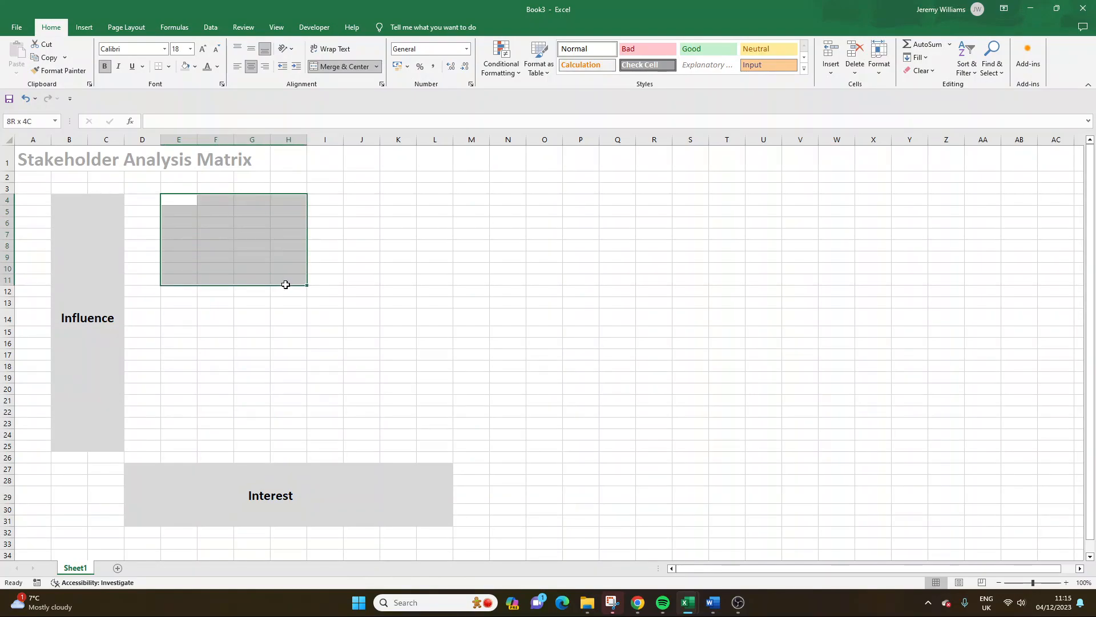
left_click(434, 494)
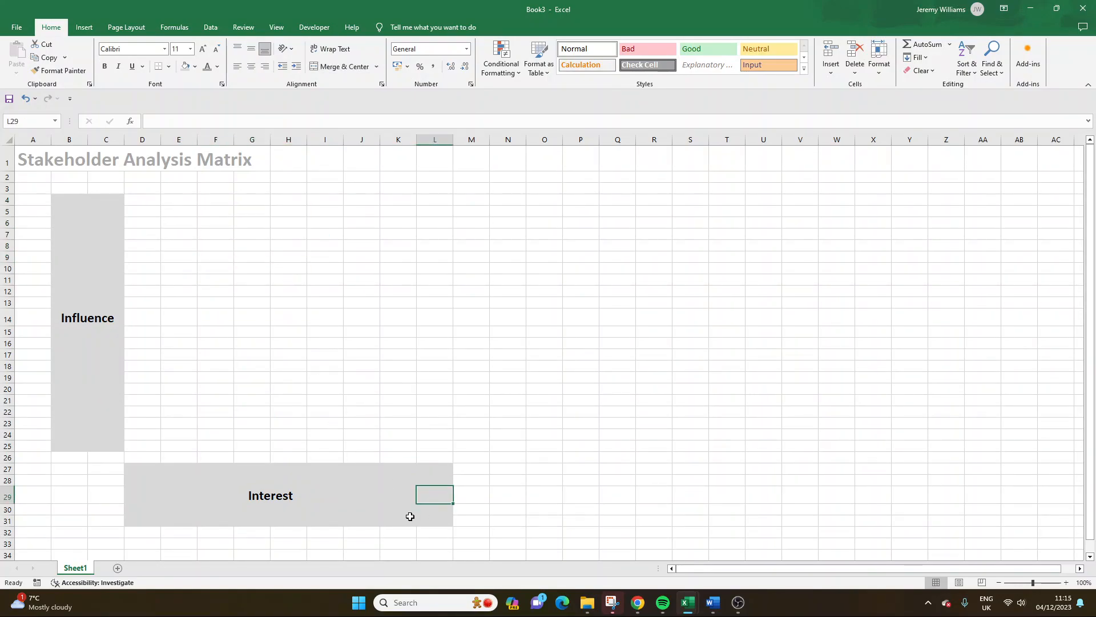
left_click_drag(165, 458, 220, 494)
Step: Narrow column D to make a slim gap beside the vertical Influence block
left_click(214, 318)
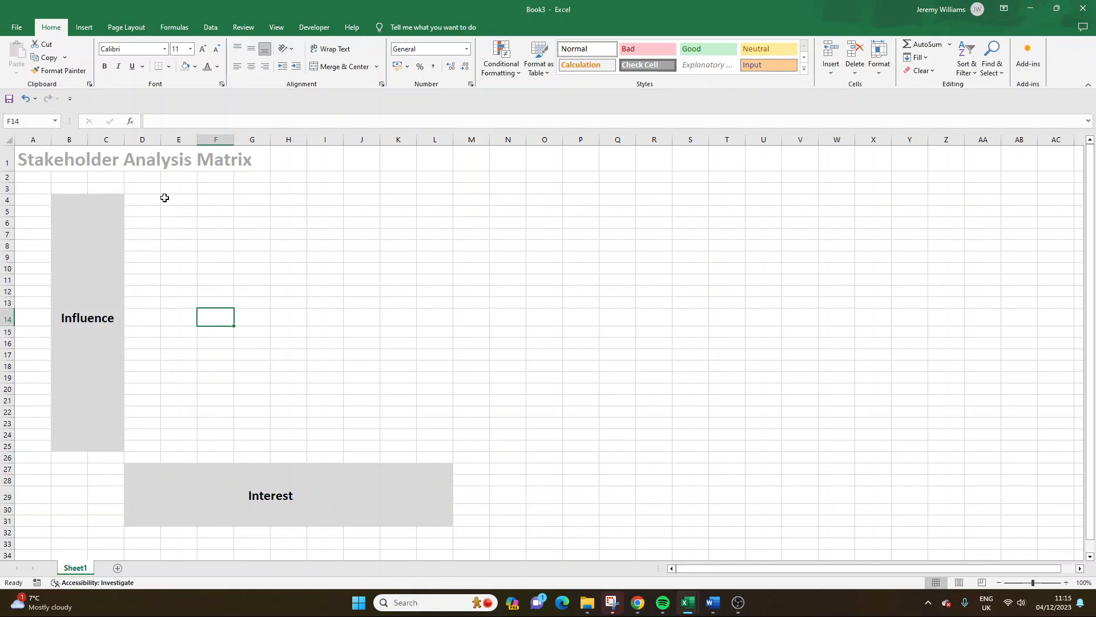
left_click_drag(160, 140, 139, 143)
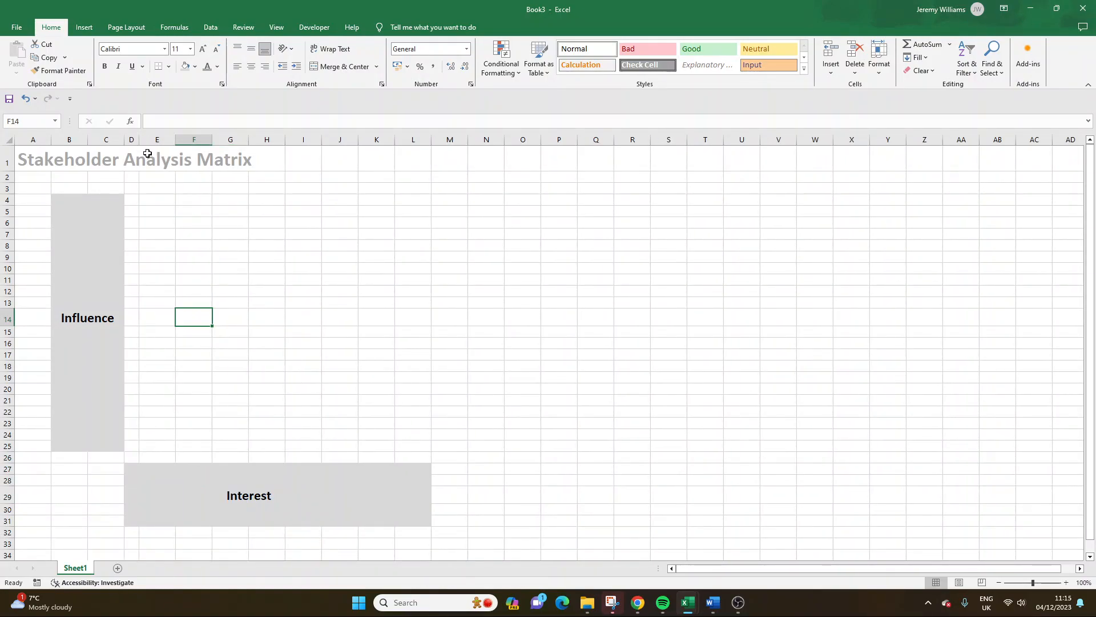
Step: Narrow column D slightly further and narrow column A to a slim margin beside the Influence block
left_click_drag(138, 139, 135, 140)
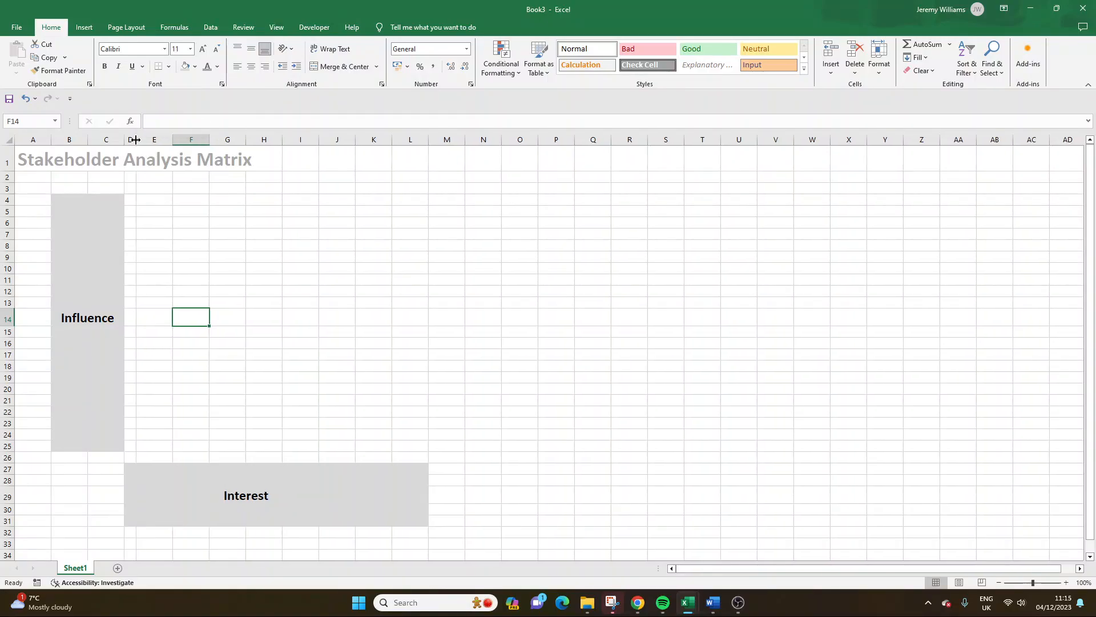
left_click(34, 140)
left_click_drag(51, 140, 34, 142)
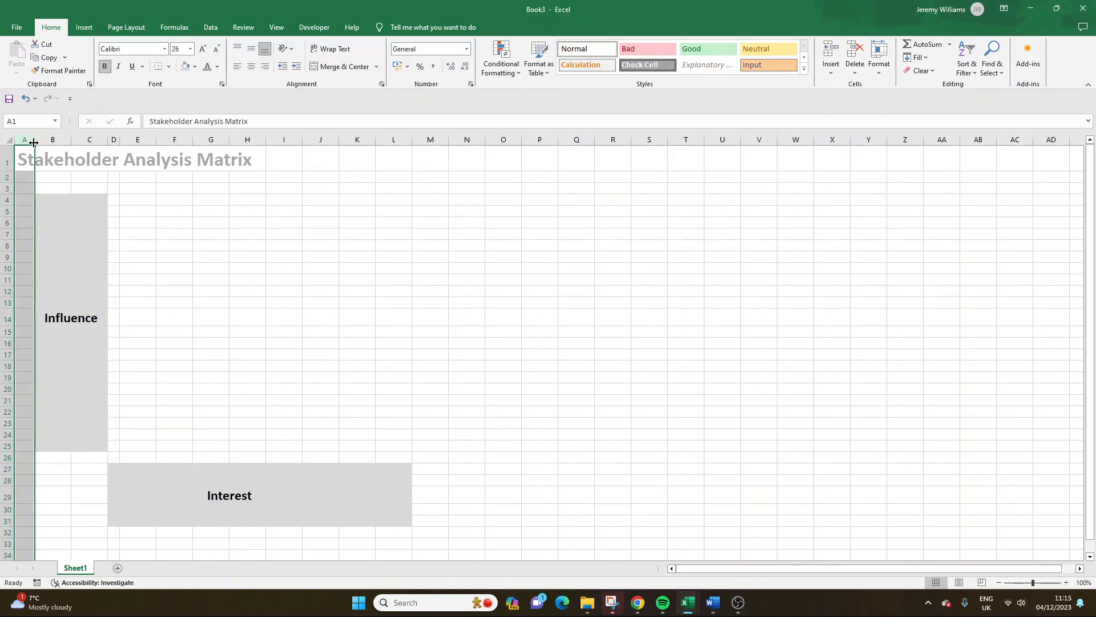
left_click(267, 246)
left_click_drag(149, 202, 386, 221)
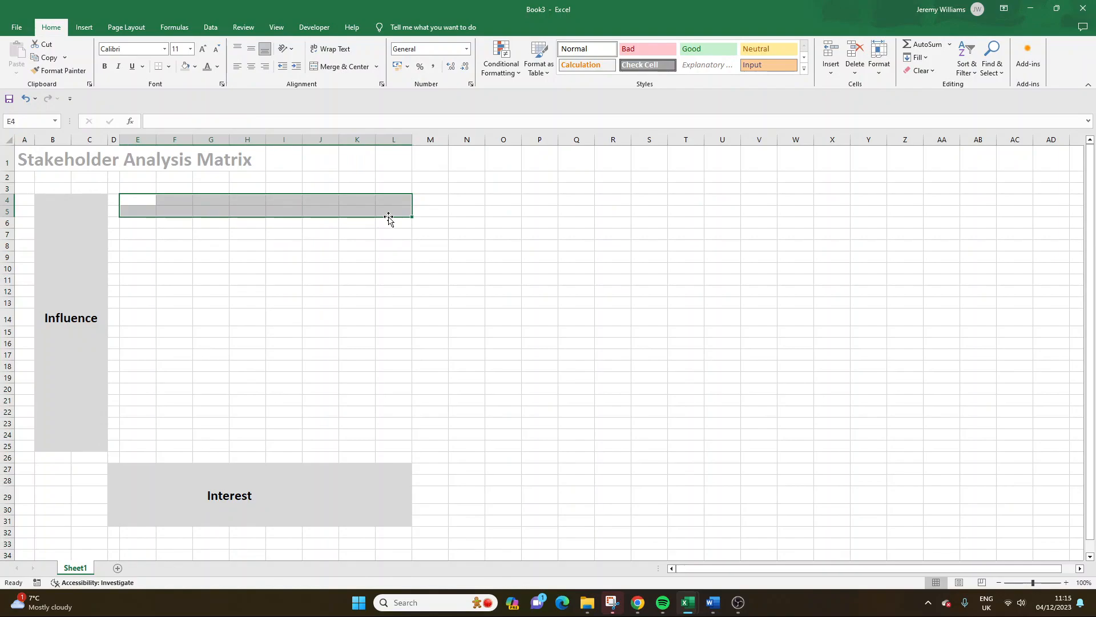
left_click(142, 200)
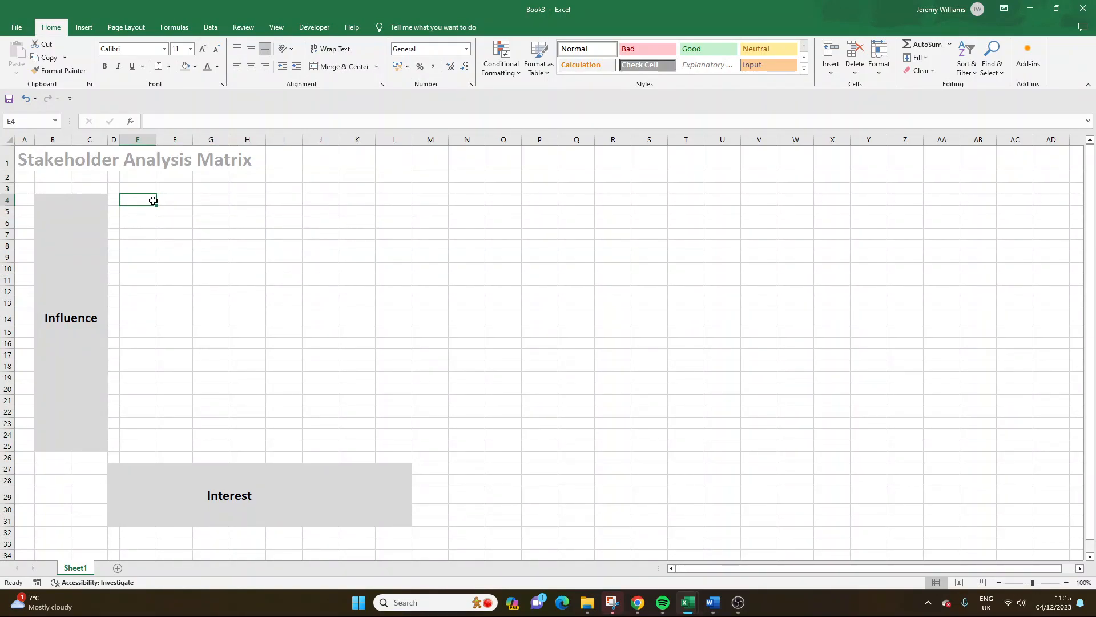
left_click_drag(154, 201, 383, 203)
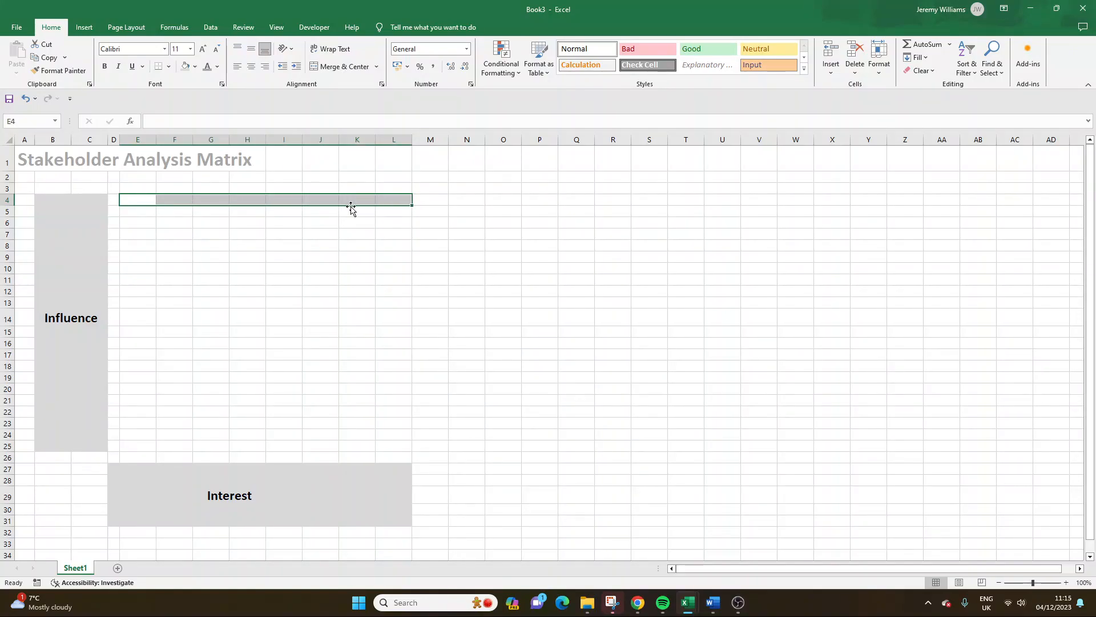
Step: Give the range E4:H13 a medium dash-dot-dot border along its right and bottom edges
left_click_drag(146, 199, 247, 304)
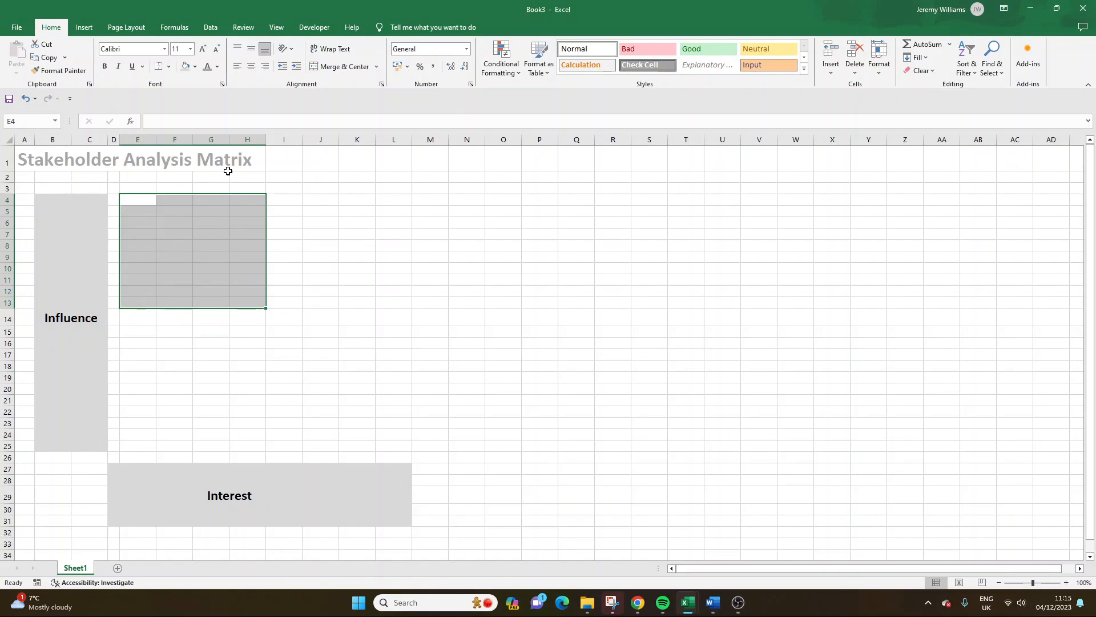
right_click(236, 247)
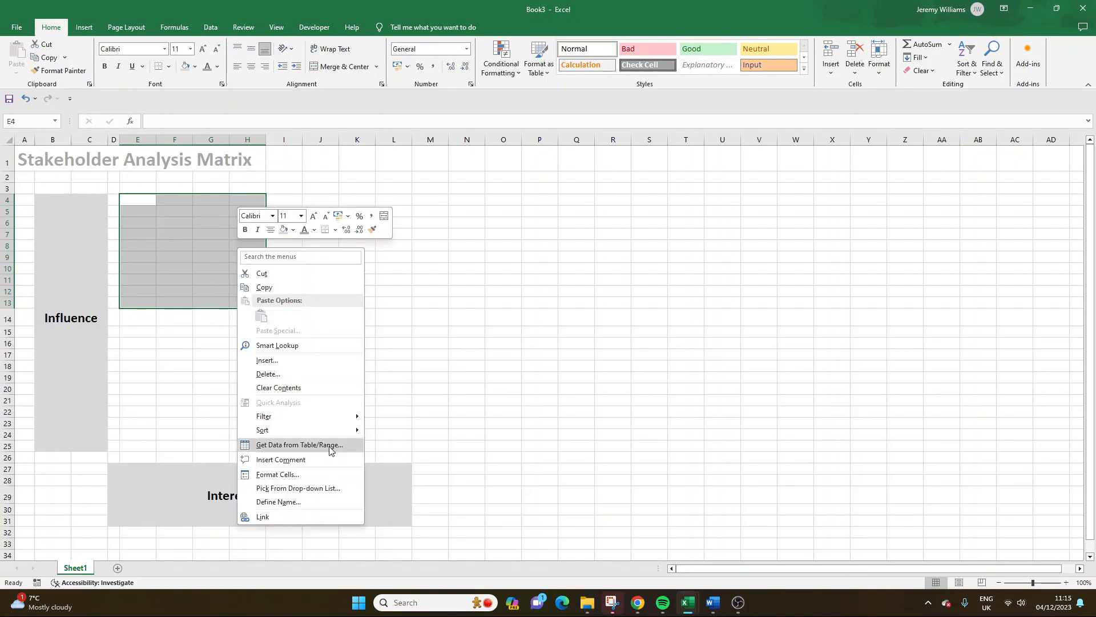
left_click(321, 475)
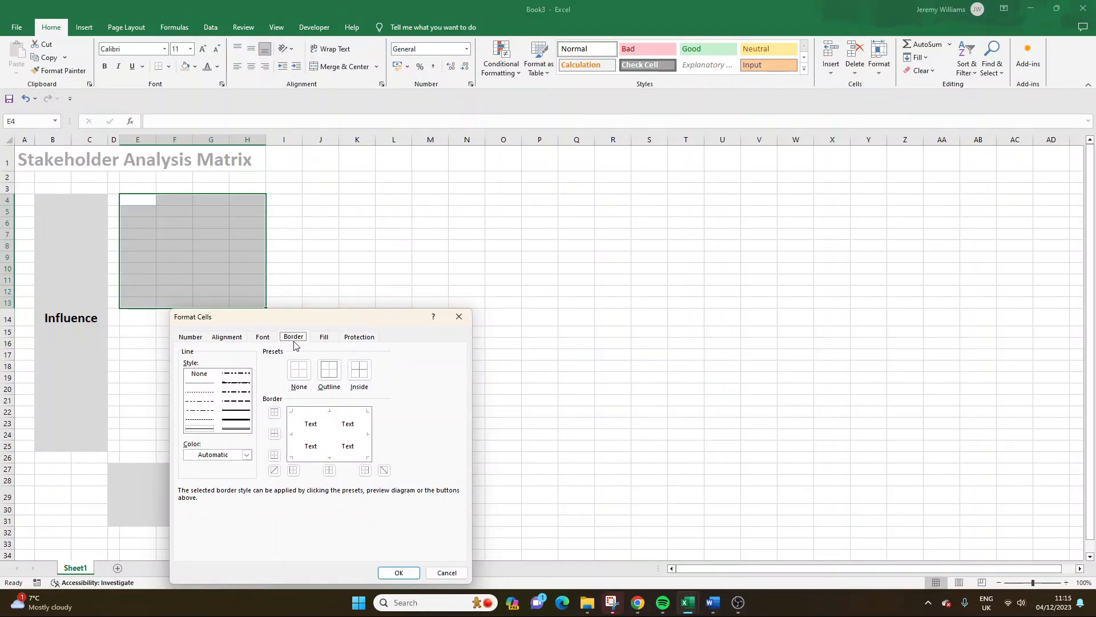
left_click(368, 422)
left_click(331, 457)
left_click(212, 404)
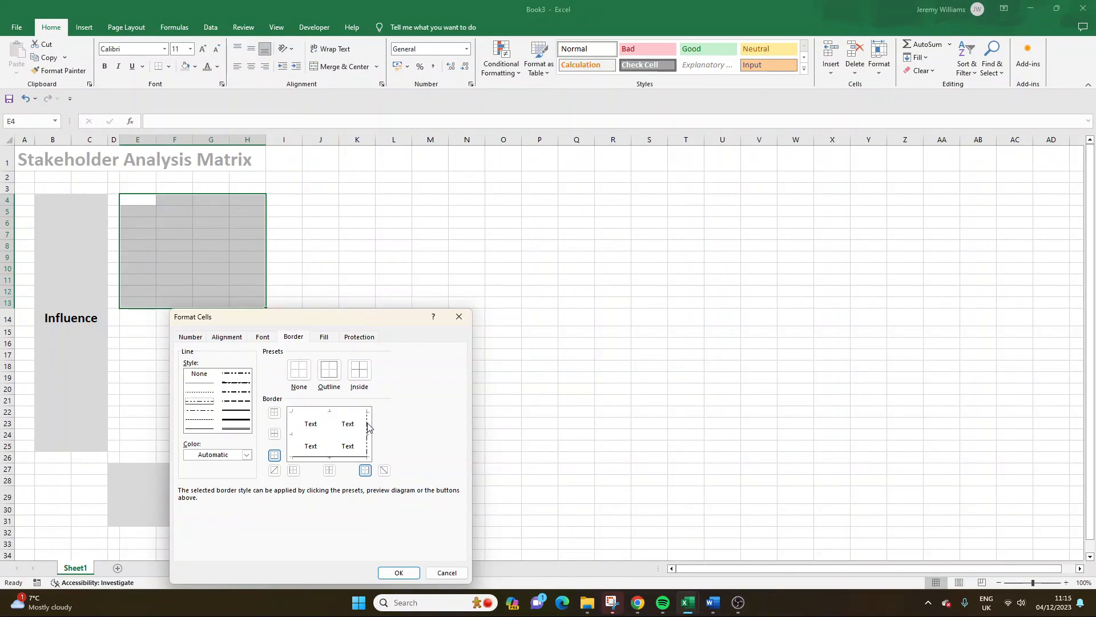
left_click(243, 374)
left_click(368, 424)
left_click(345, 457)
left_click(398, 572)
left_click(348, 424)
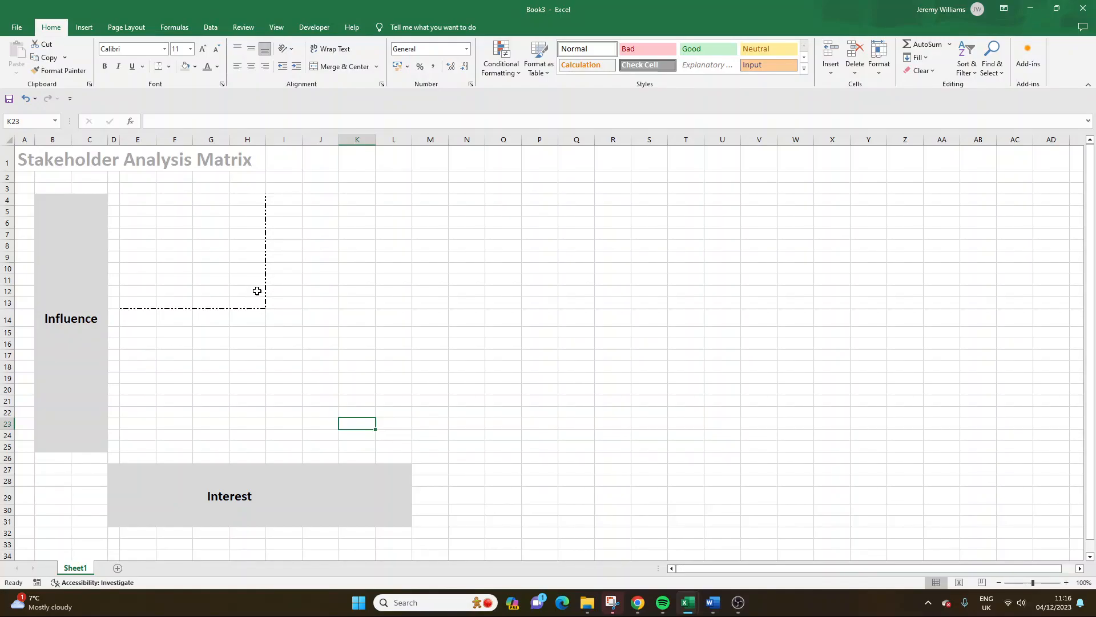
Step: Add the same dash-dot-dot border along the bottom edge of the range I4:L13
left_click_drag(275, 199, 360, 302)
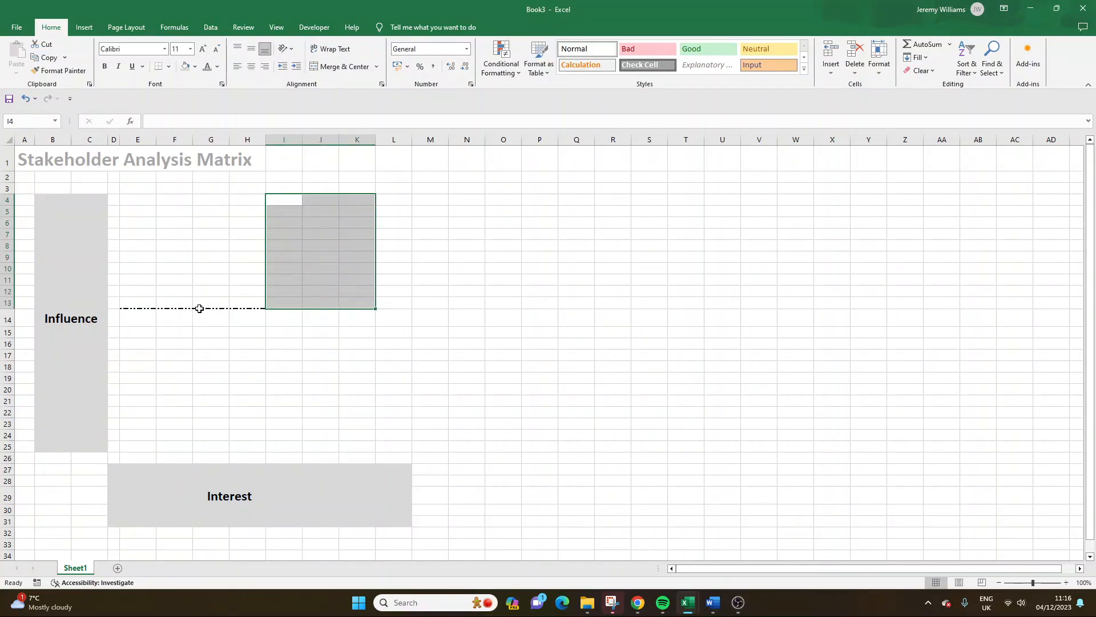
left_click(272, 301)
left_click_drag(273, 200, 382, 308)
right_click(358, 255)
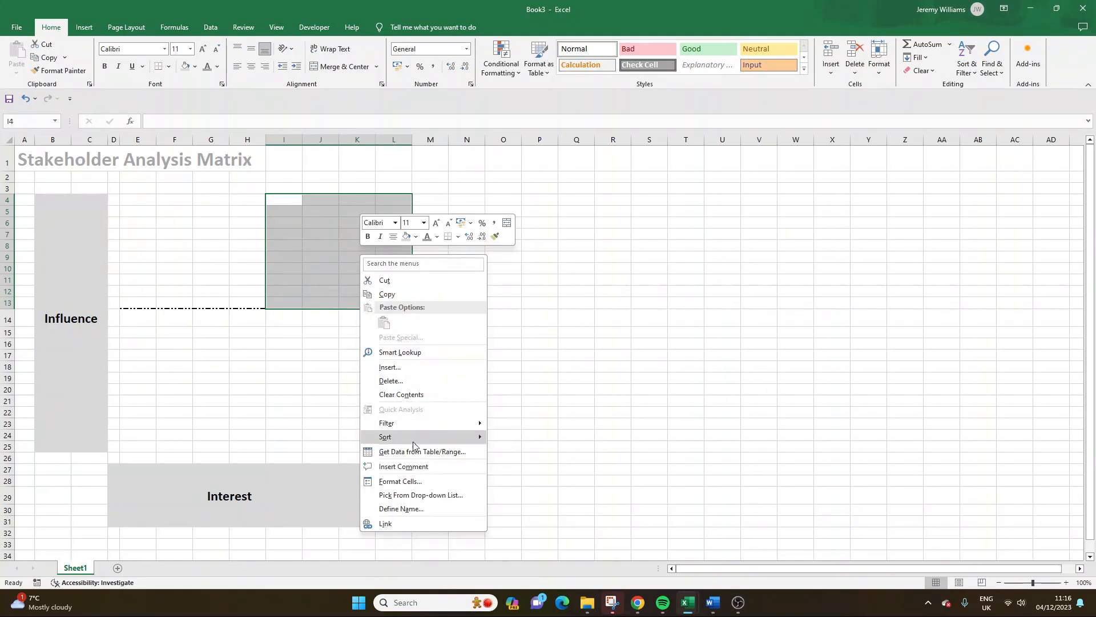
left_click(419, 483)
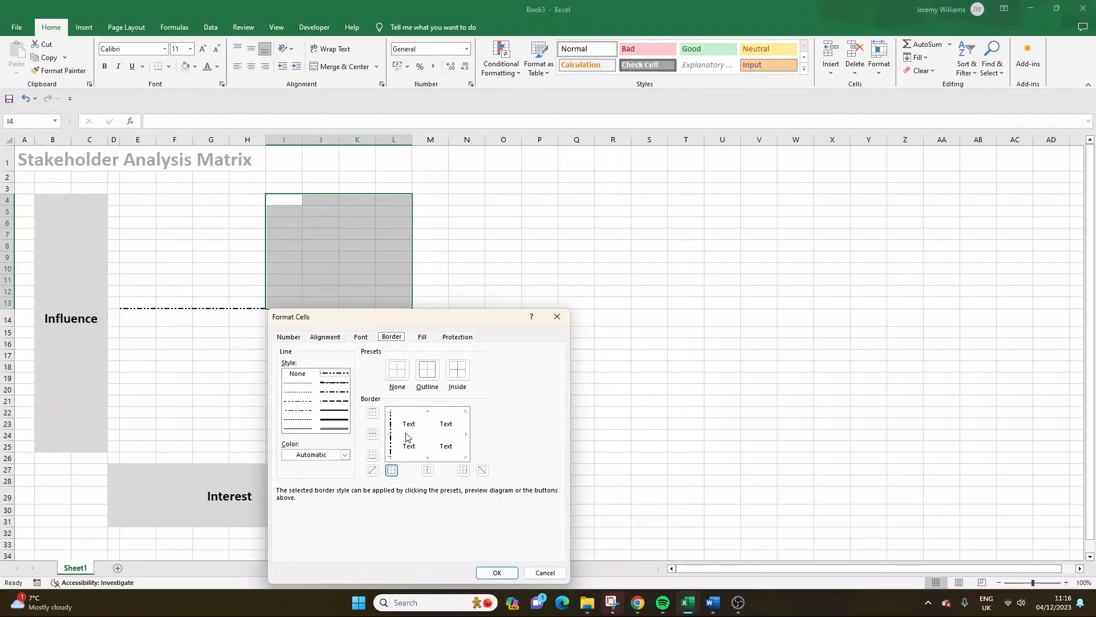
left_click(424, 458)
left_click(496, 572)
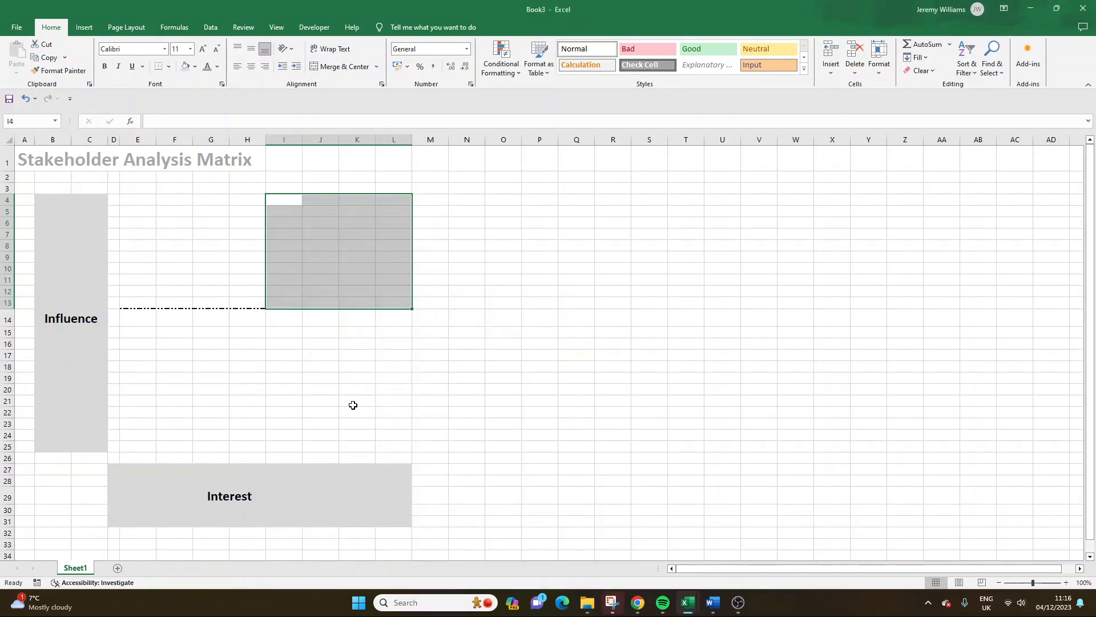
left_click(320, 360)
Step: Add the same dash-dot-dot border along the right edge of E14:H23 to complete the four-quadrant cross
left_click_drag(144, 316, 248, 320)
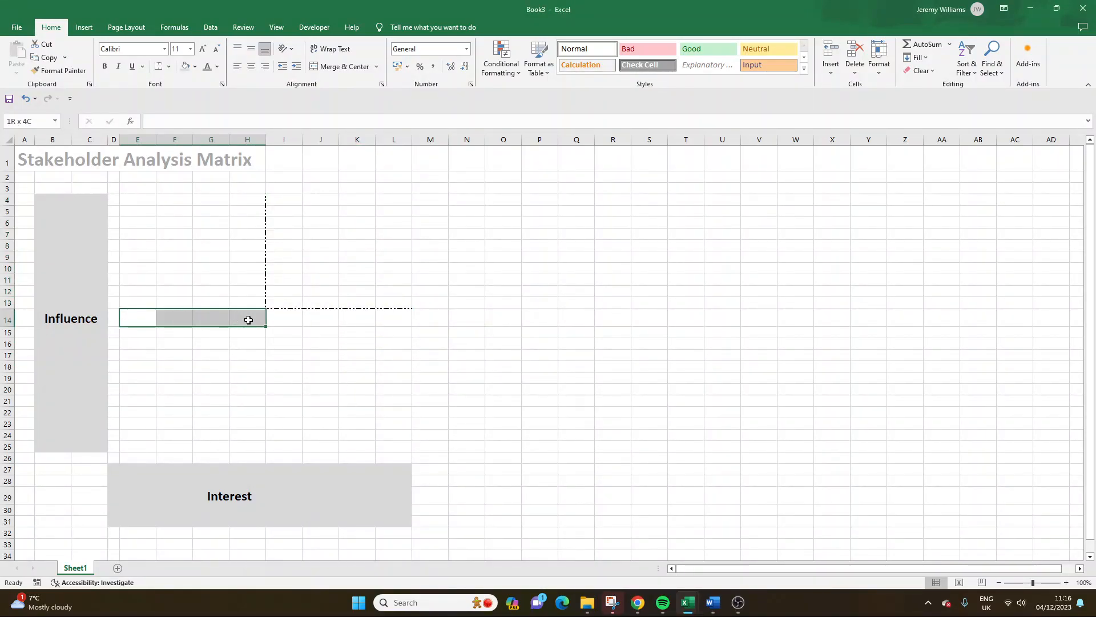
left_click_drag(146, 203, 138, 437)
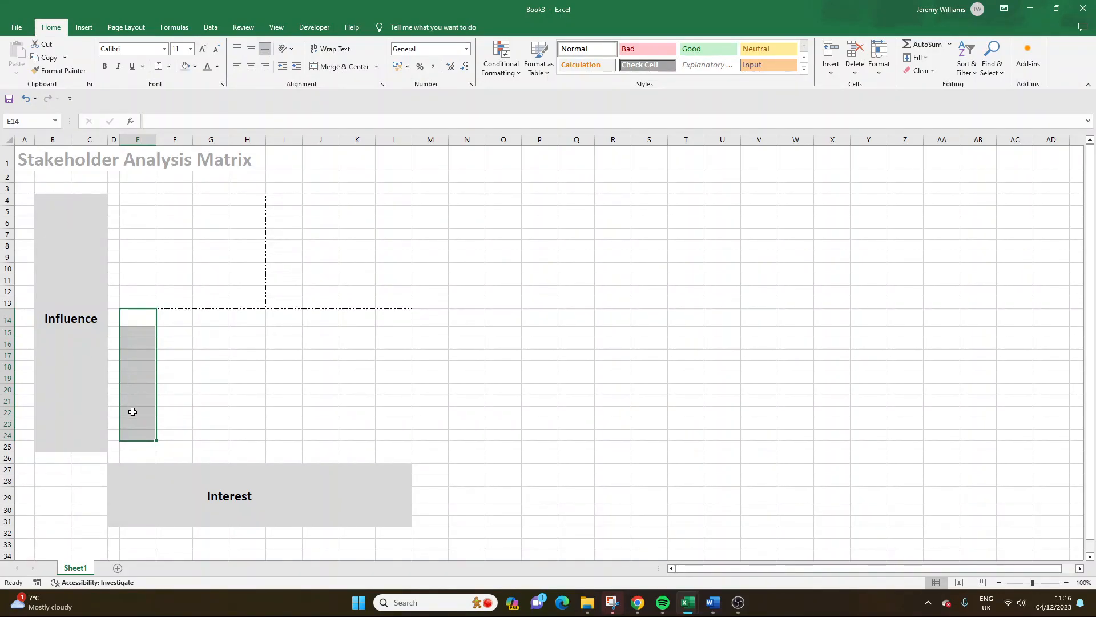
left_click(139, 428, "shift")
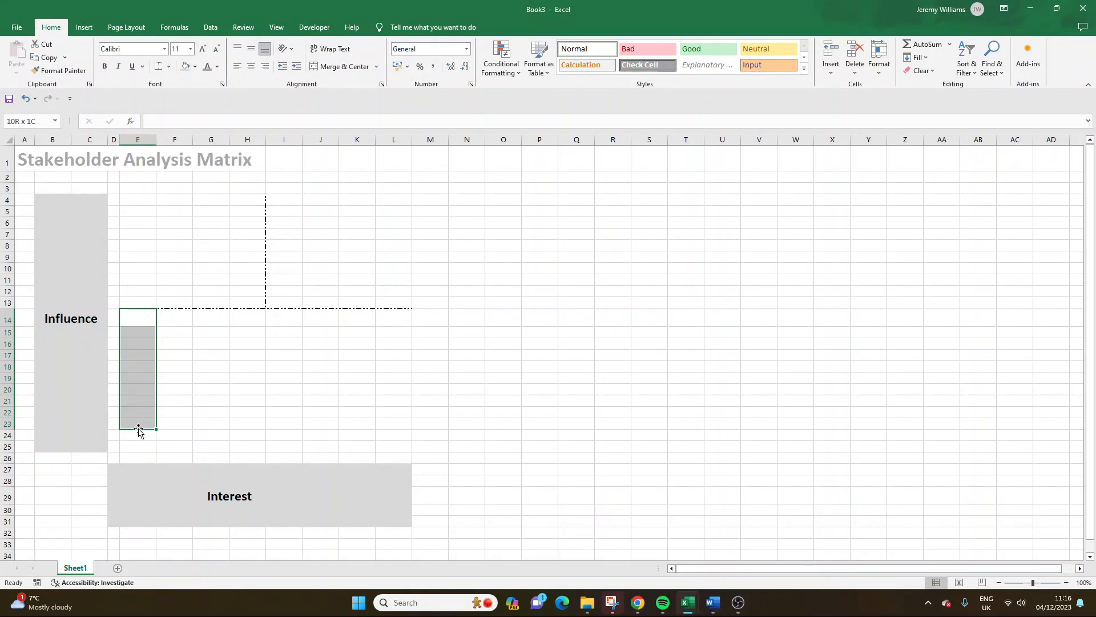
key("shift+Right")
key("shift+Right")
key("shift+Right")
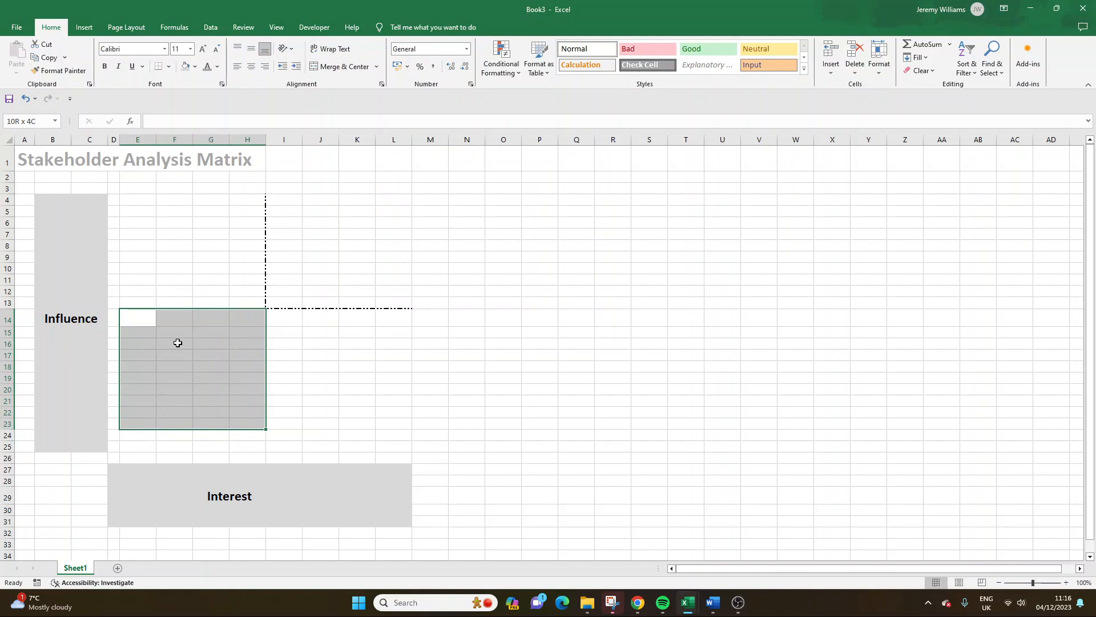
right_click(252, 313)
left_click(310, 267)
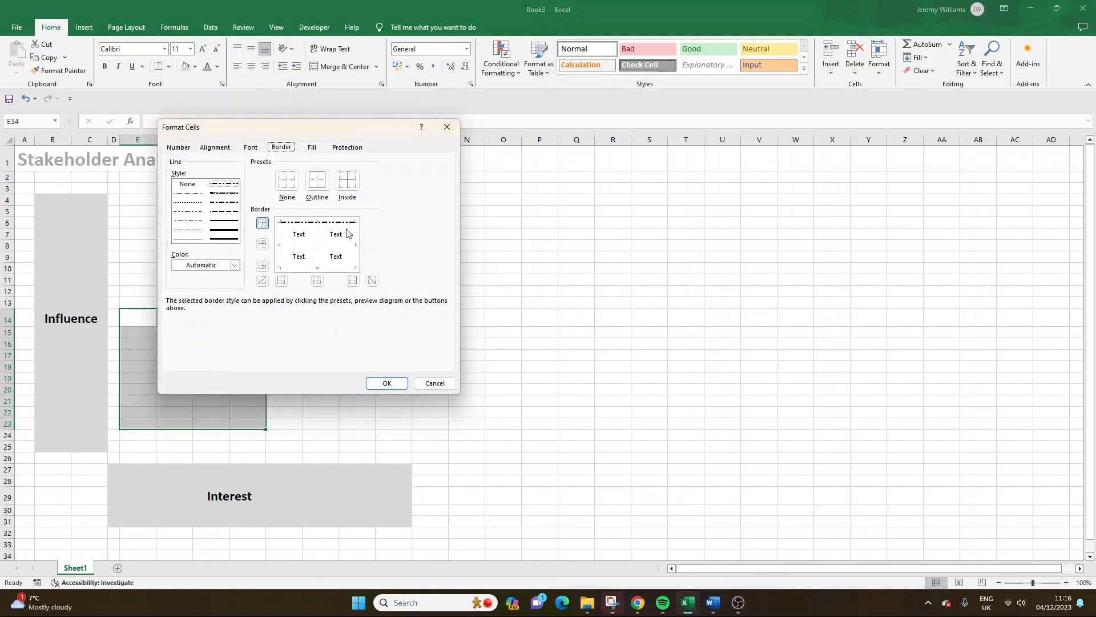
left_click(356, 234)
left_click(387, 382)
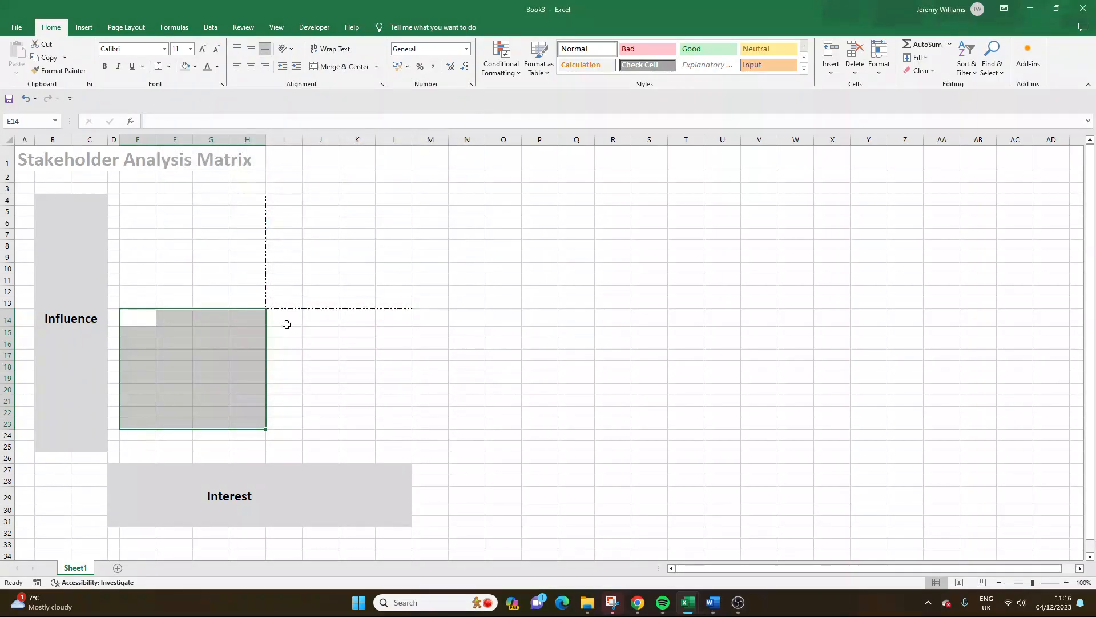
left_click(278, 314)
left_click(421, 375)
left_click(339, 330)
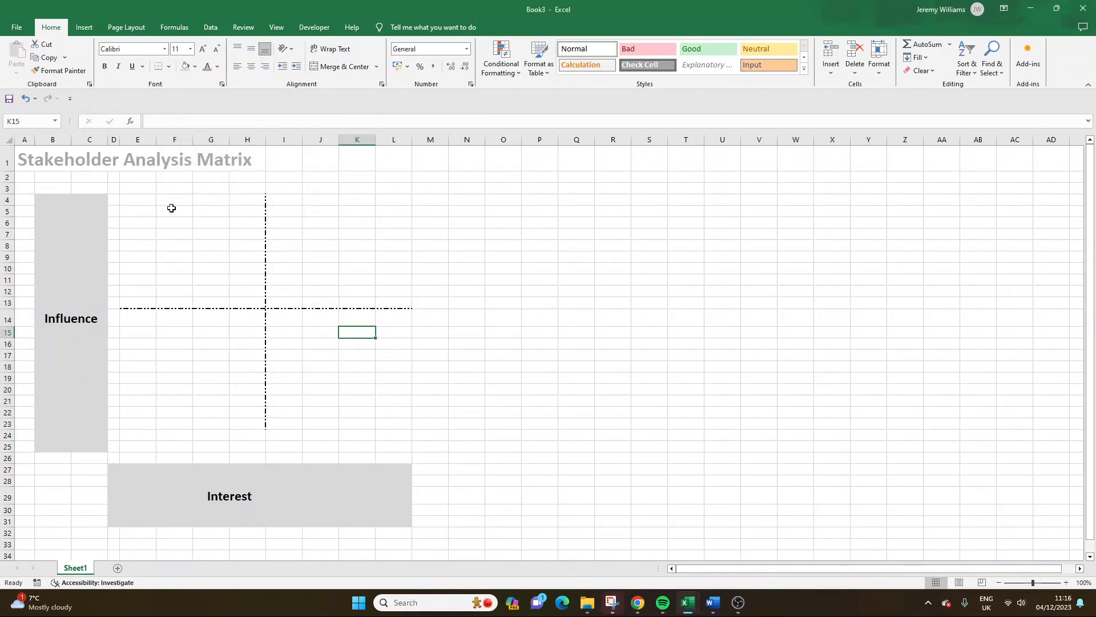
Step: Move the Interest block E27:L31 up two rows to E25:L29
left_click_drag(171, 211, 289, 269)
left_click_drag(156, 467, 388, 502)
left_click(530, 332)
left_click(515, 410)
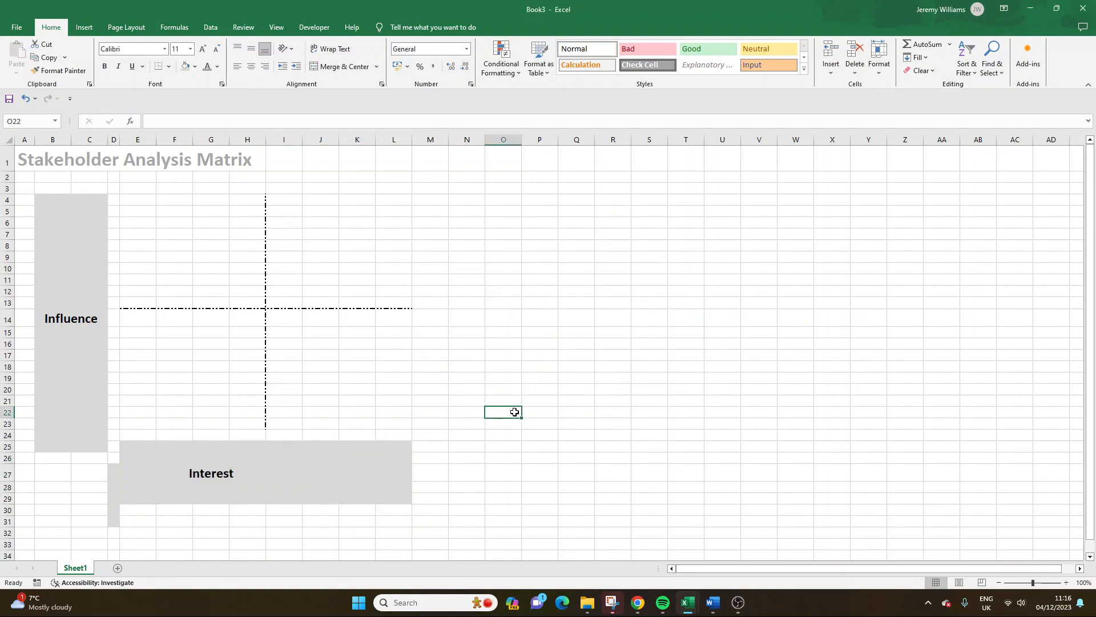
Step: Remove the grey fill from row 25 of the Interest block and from the leftover cells D27:D31
left_click(112, 498)
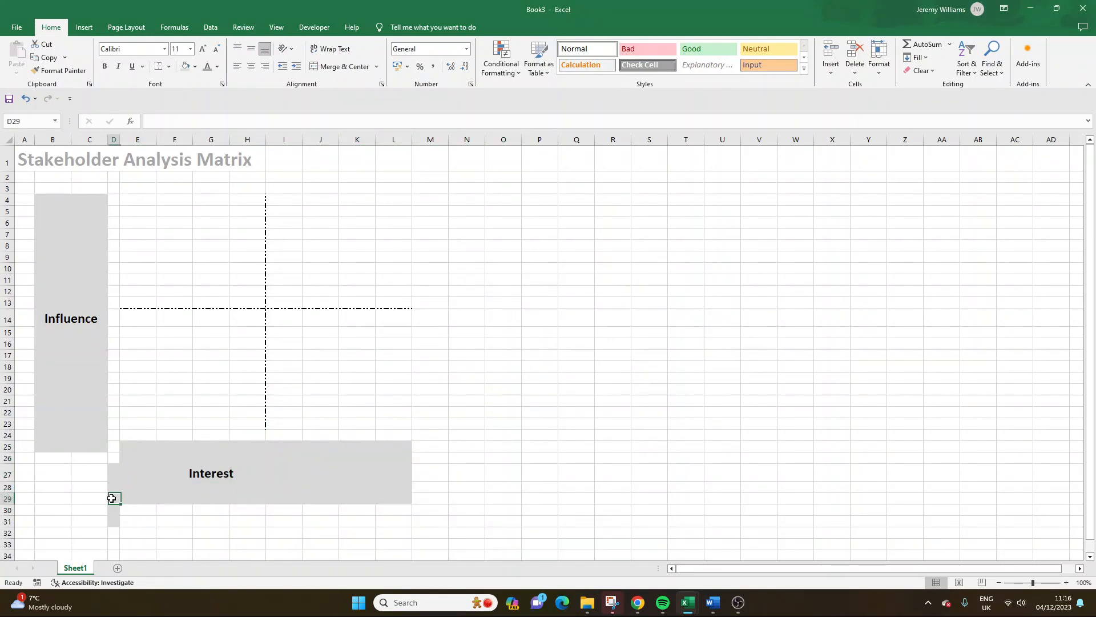
left_click(138, 445)
left_click_drag(157, 452, 484, 472)
left_click(503, 487)
left_click(114, 532)
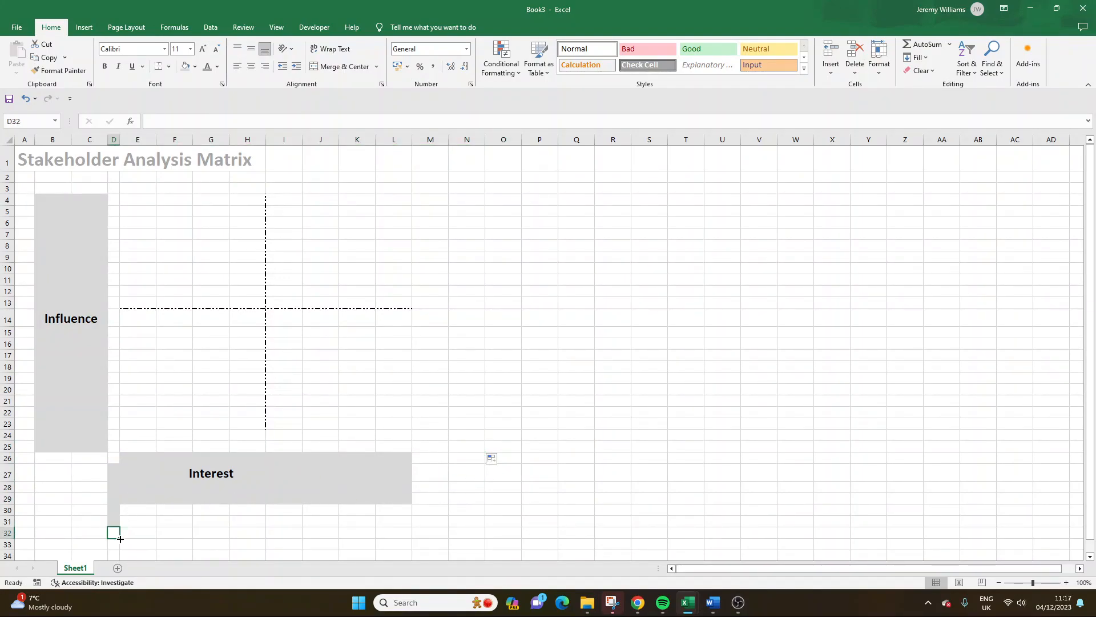
left_click_drag(119, 538, 117, 457)
left_click(172, 529)
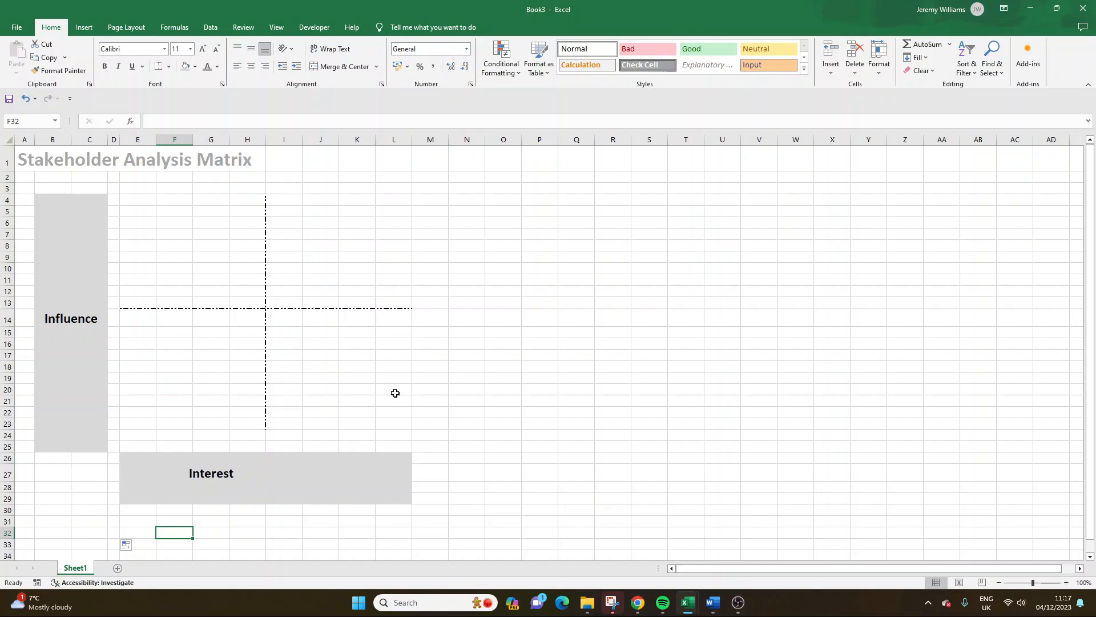
Step: Remove the grey fill from B24:C25 so the Influence block ends at row 23
left_click(114, 435)
left_click_drag(119, 440, 30, 439)
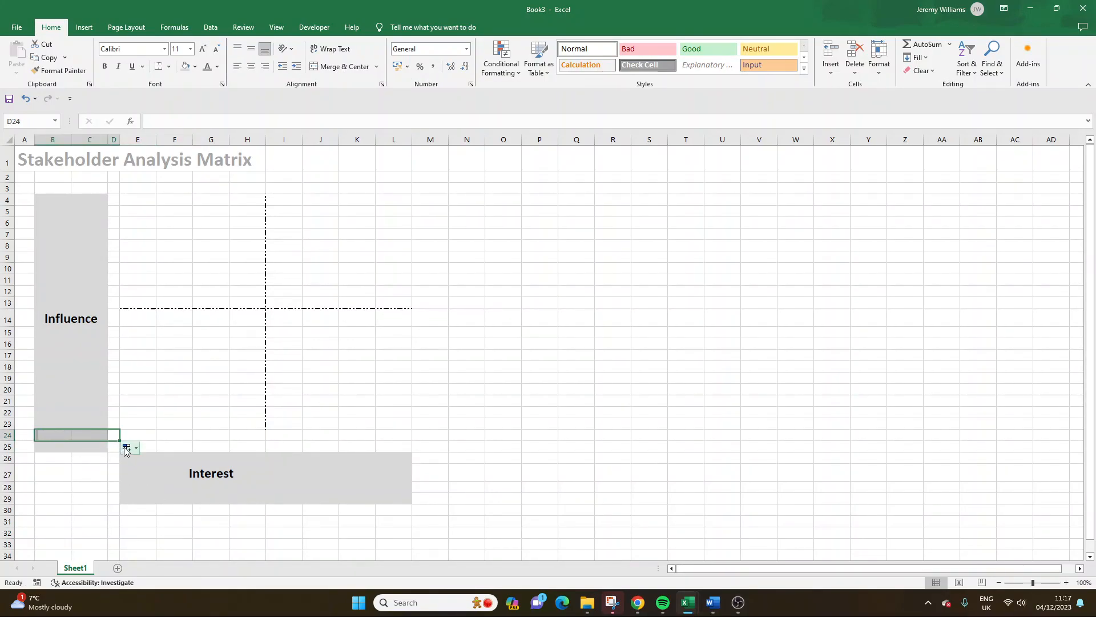
left_click_drag(120, 441, 406, 489)
Step: Move the Interest block up one row to E25:L28 and merge and center its label across G26:J26
left_click(97, 495)
left_click(271, 425)
left_click(460, 446)
left_click_drag(226, 468, 304, 463)
left_click(333, 67)
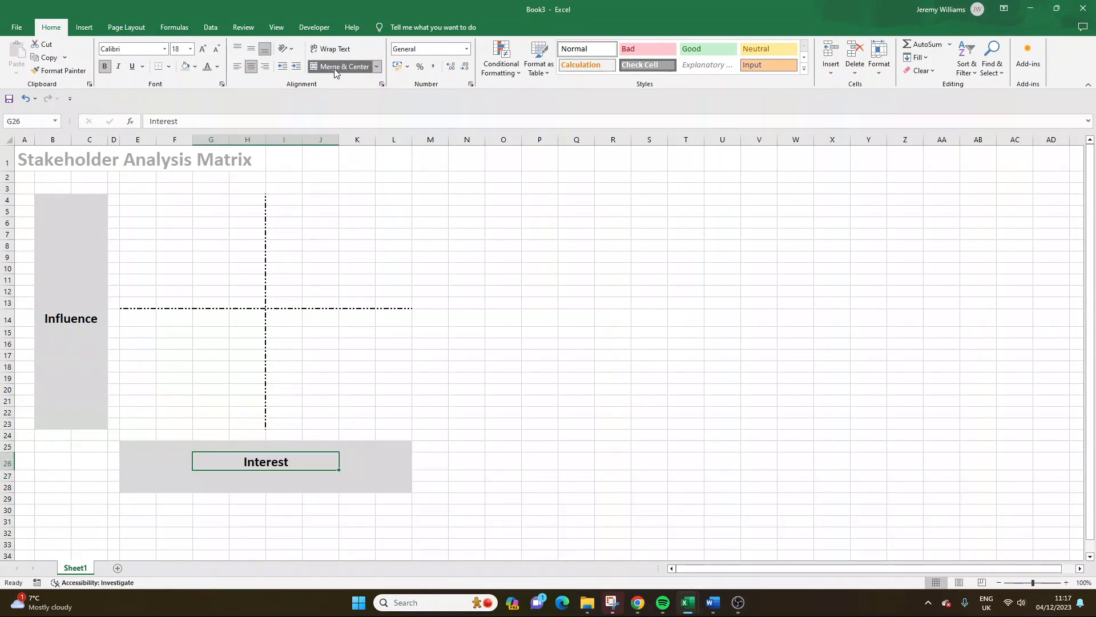
Step: Move the Influence label up to row 13, restore the grey fill in row 14, and merge and center the label over B13:C14
left_click_drag(63, 318, 97, 307)
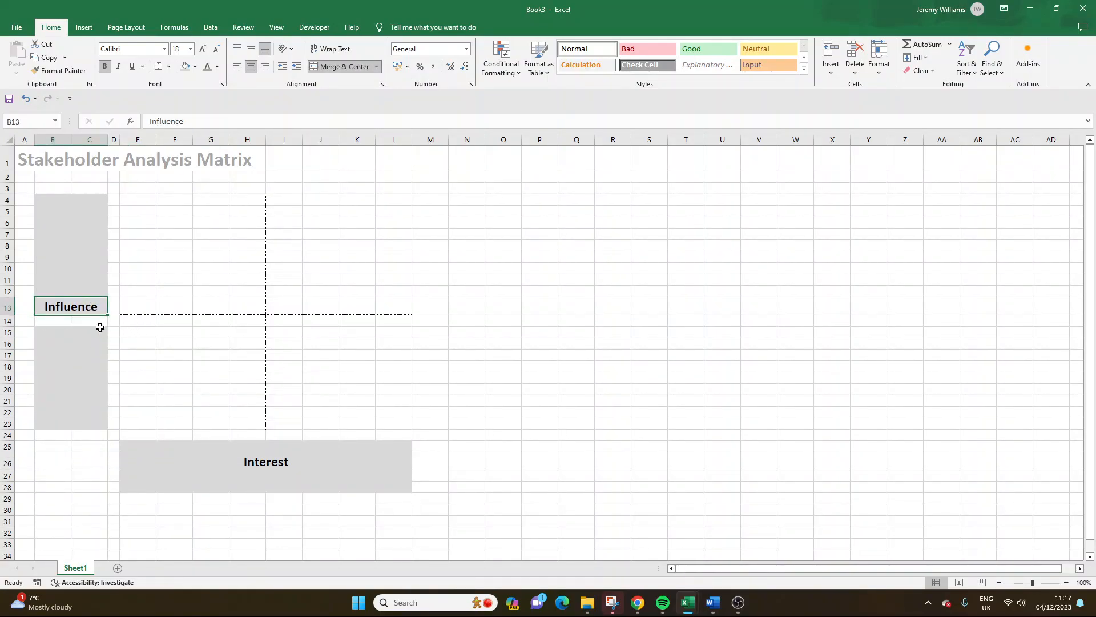
left_click(39, 331)
left_click(59, 303)
left_click_drag(76, 315, 54, 309)
left_click(327, 67)
left_click(327, 67)
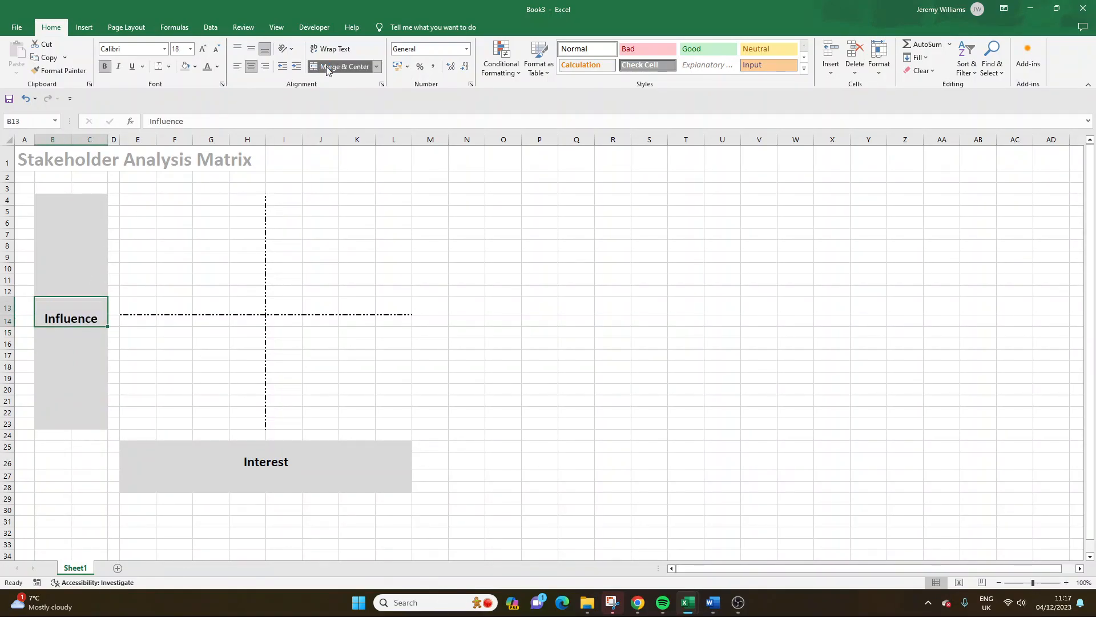
left_click(166, 342)
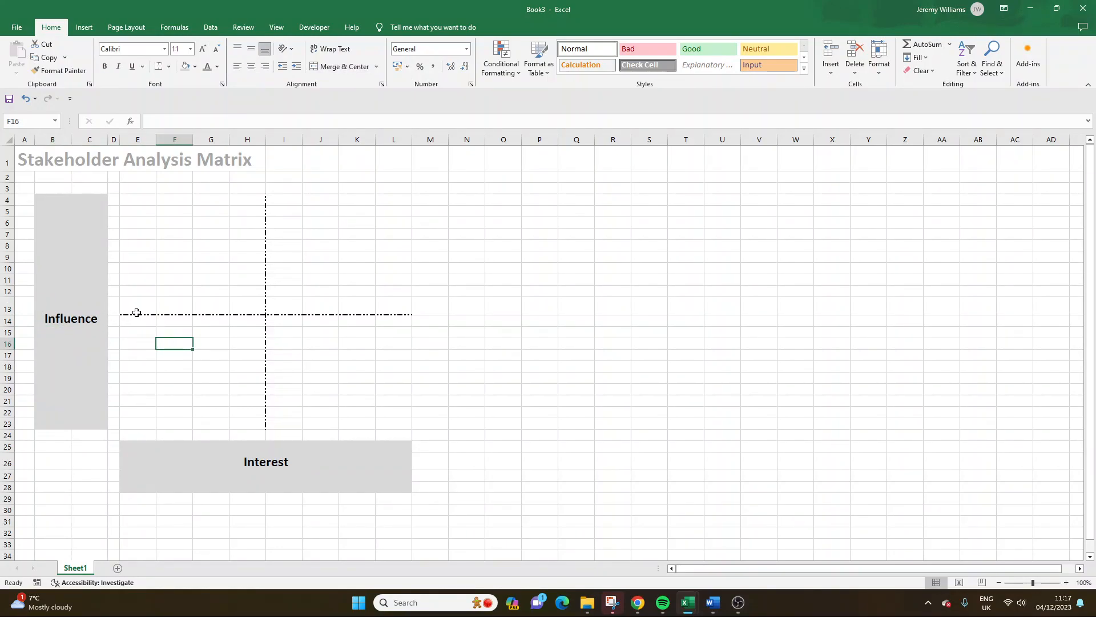
left_click(329, 416)
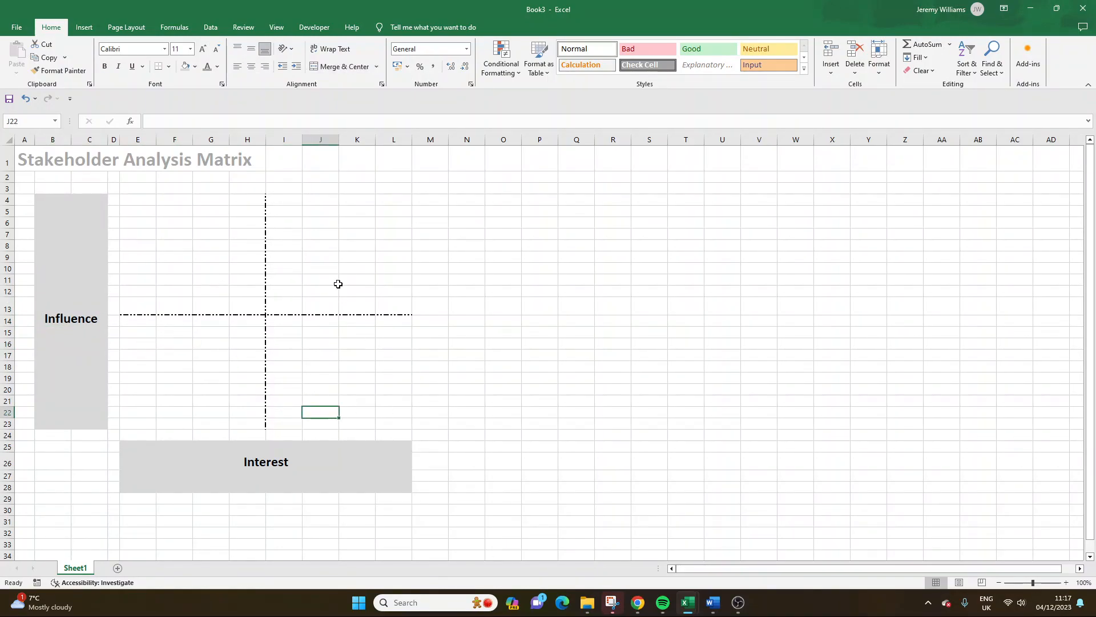
left_click(186, 214)
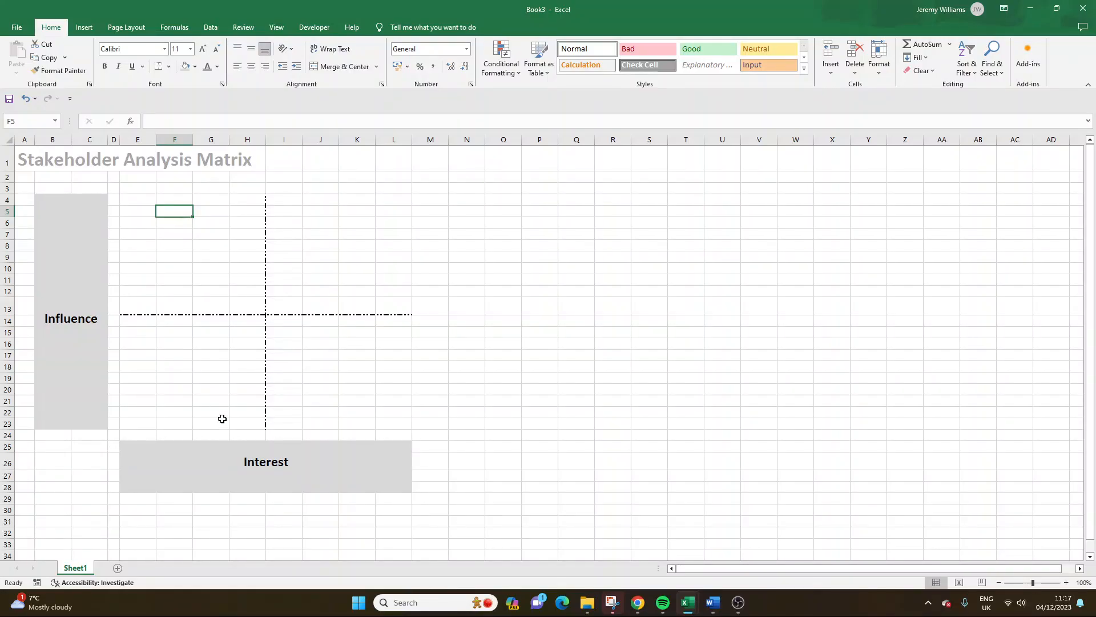
Step: Move the grey Interest block down one row to E26:L29 and merge and center its label across G27:J27
left_click_drag(168, 447, 392, 487)
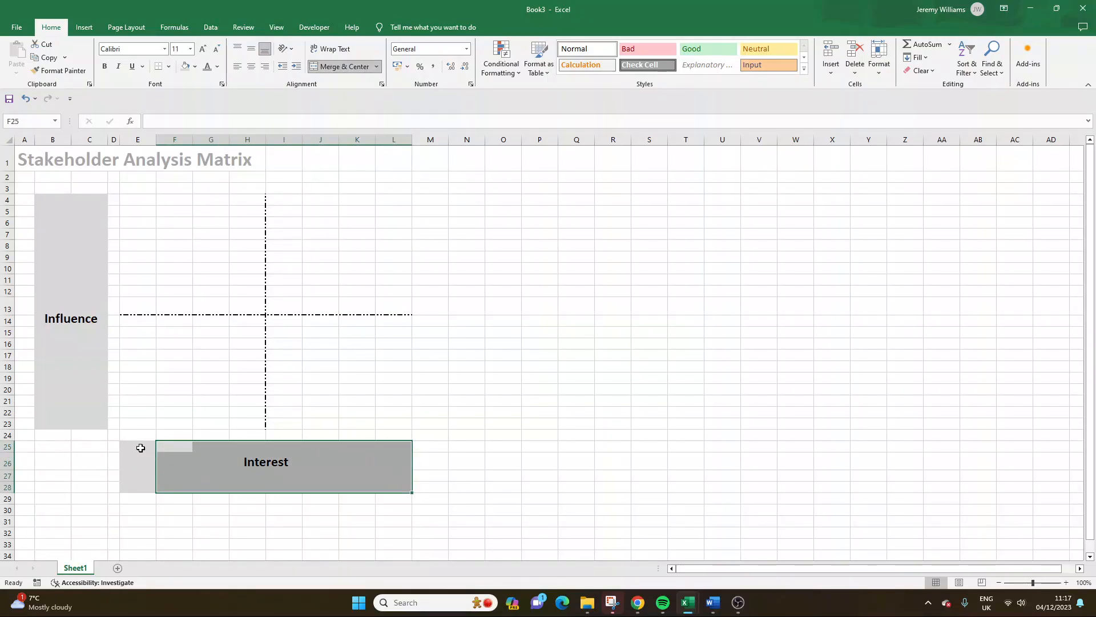
left_click_drag(139, 448, 380, 507)
left_click(528, 333)
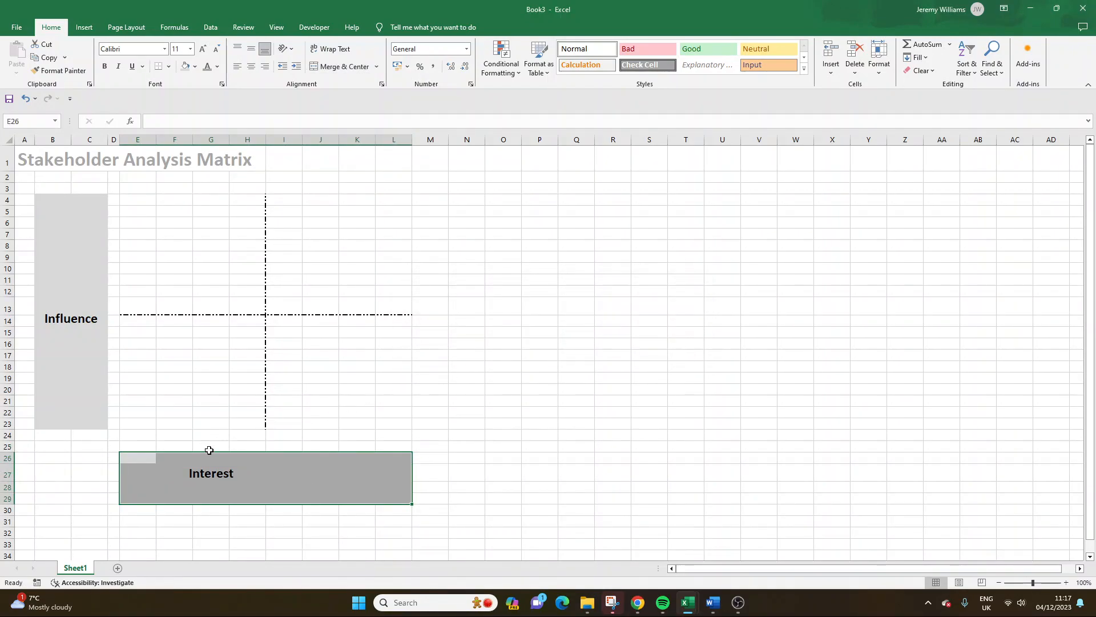
left_click_drag(211, 472, 250, 473)
left_click(345, 67)
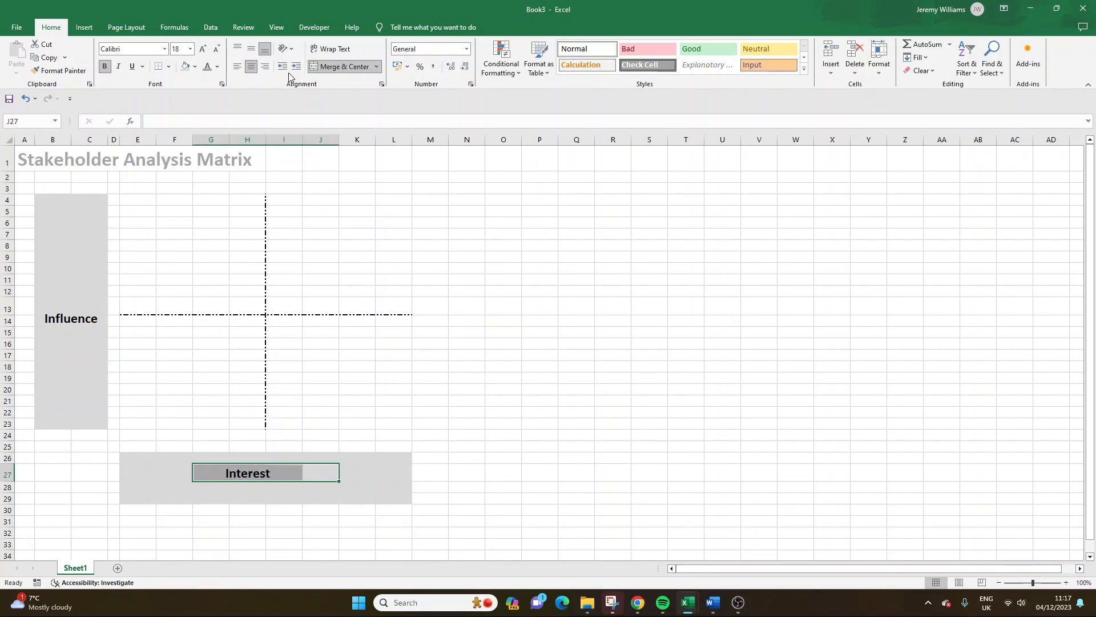
left_click(342, 67)
left_click(342, 67)
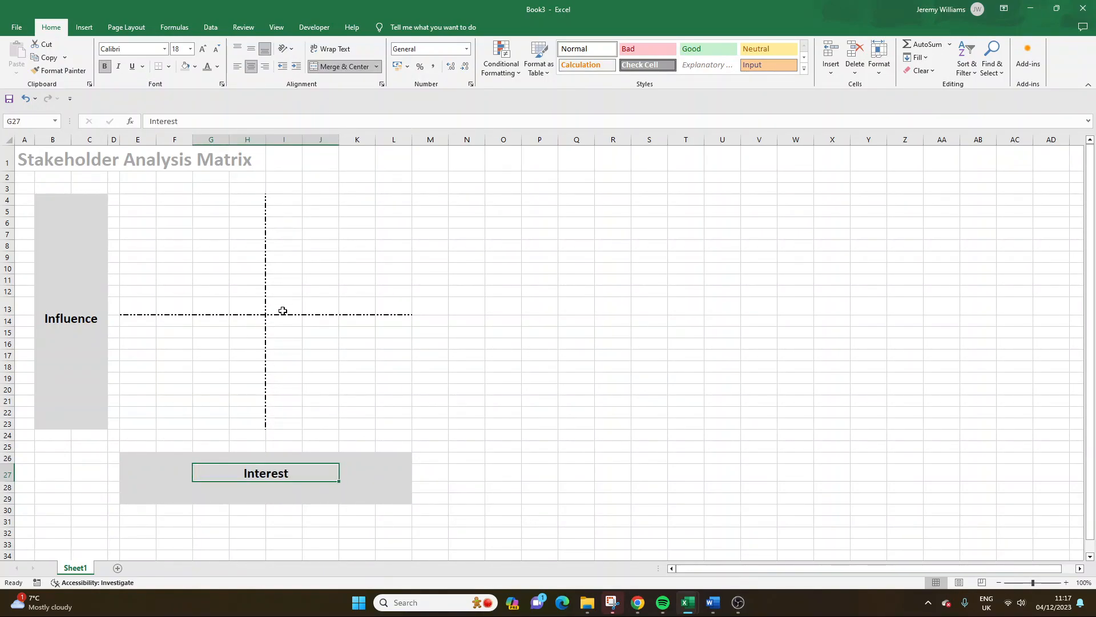
left_click(282, 311)
Step: Add the Interest scale labels above the block, with Low in F24 and High in K24
left_click(158, 434)
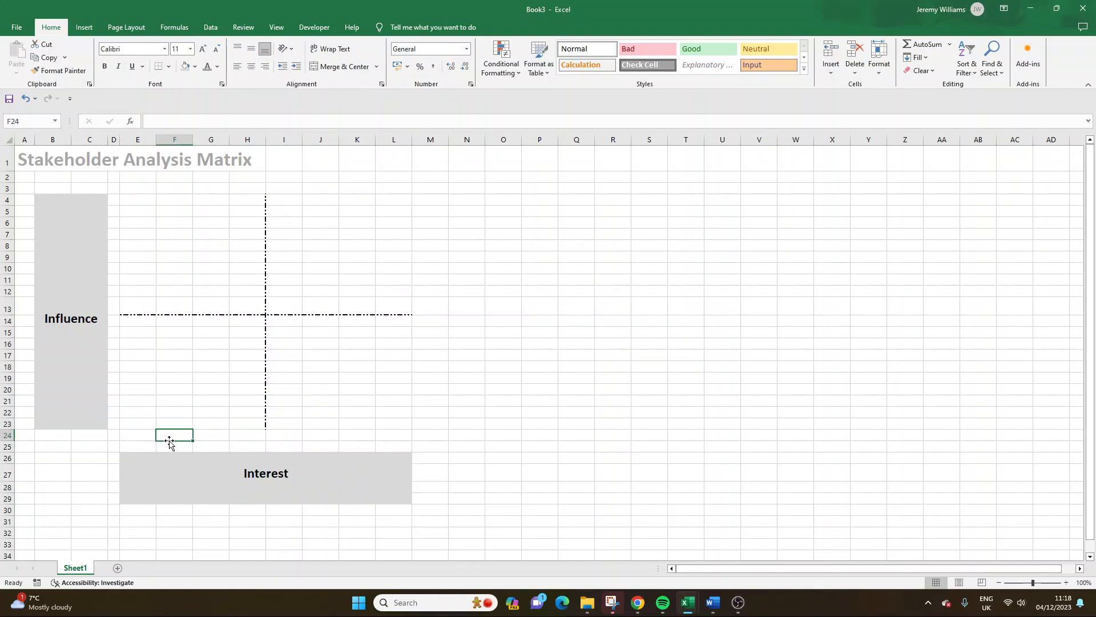
type("LO")
key("Return")
key("Up")
key("Right")
key("Right")
key("Right")
key("Right")
key("Right")
type("High")
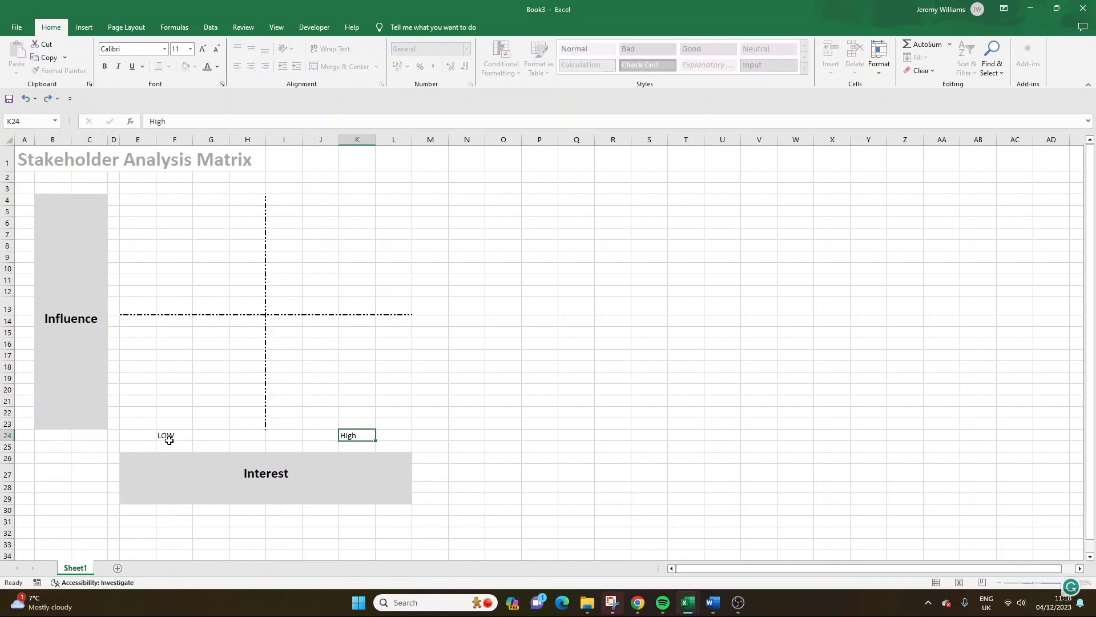
key("Return")
left_click(167, 434)
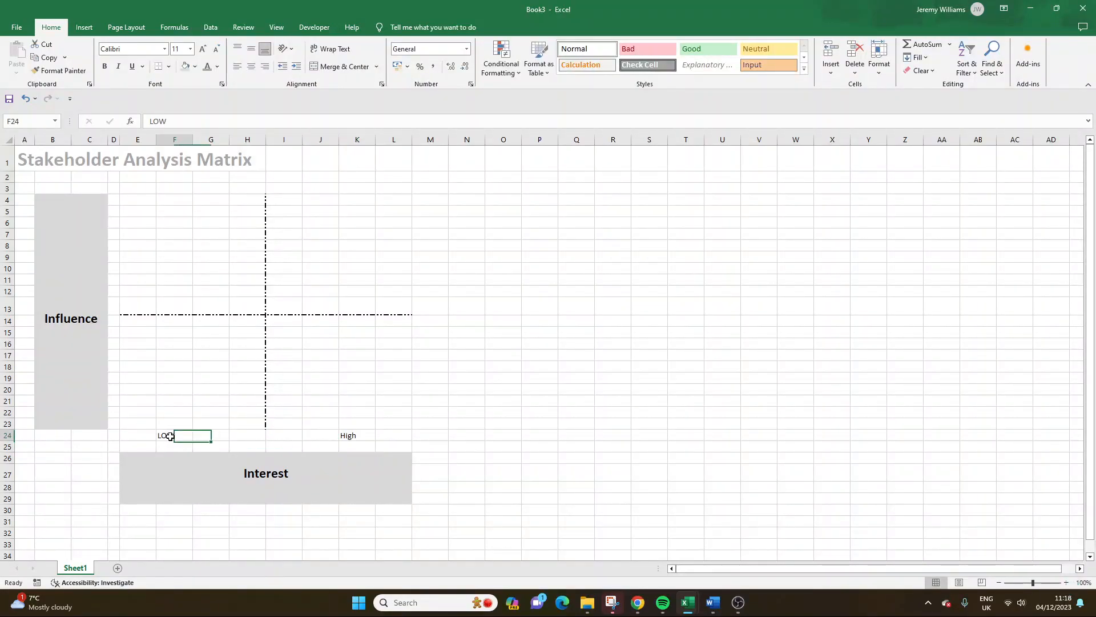
type("Low")
key("Return")
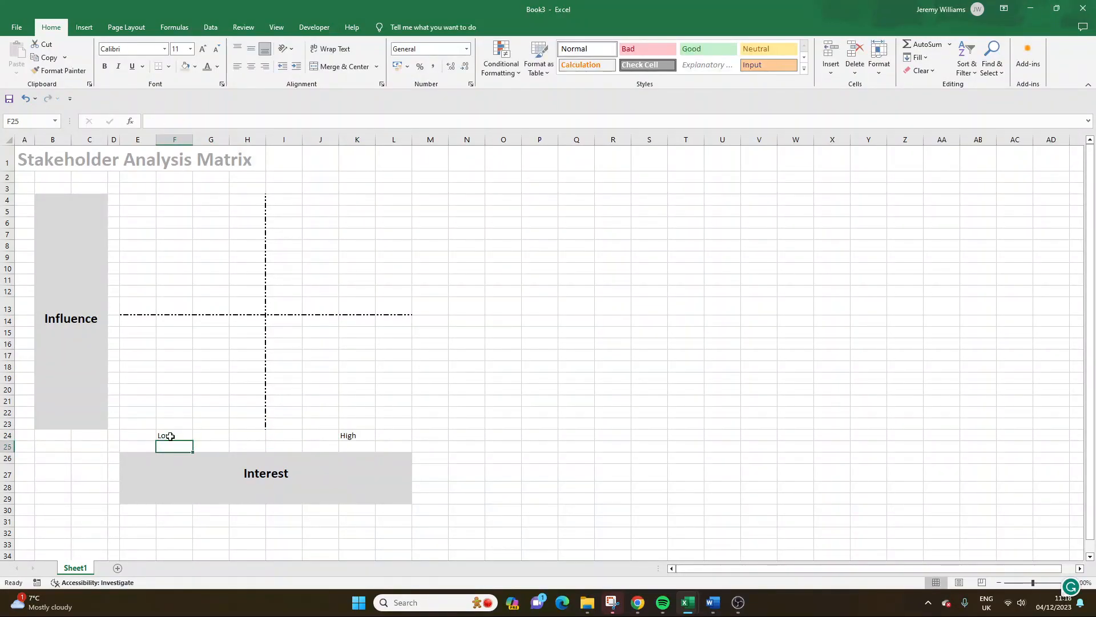
left_click(212, 448)
left_click(169, 218)
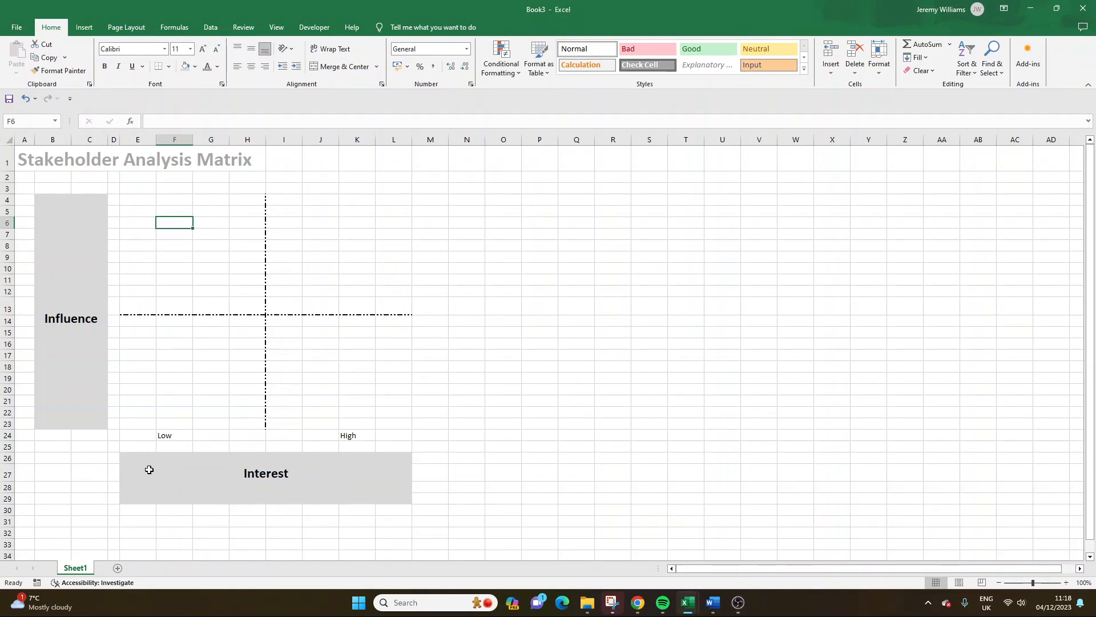
left_click(297, 266)
left_click(347, 221)
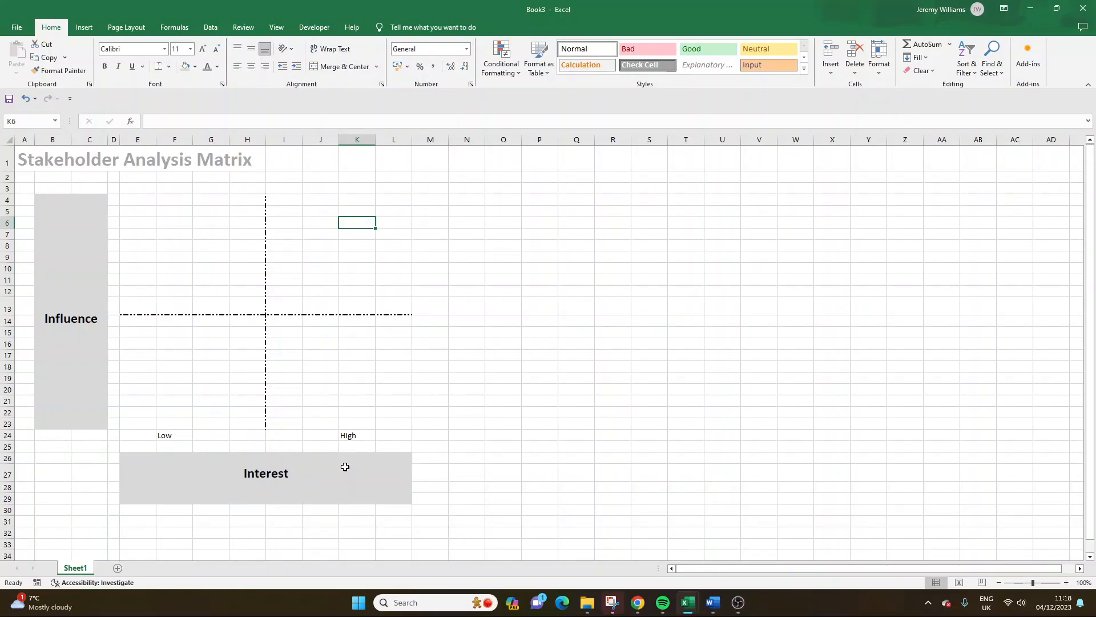
left_click(335, 388)
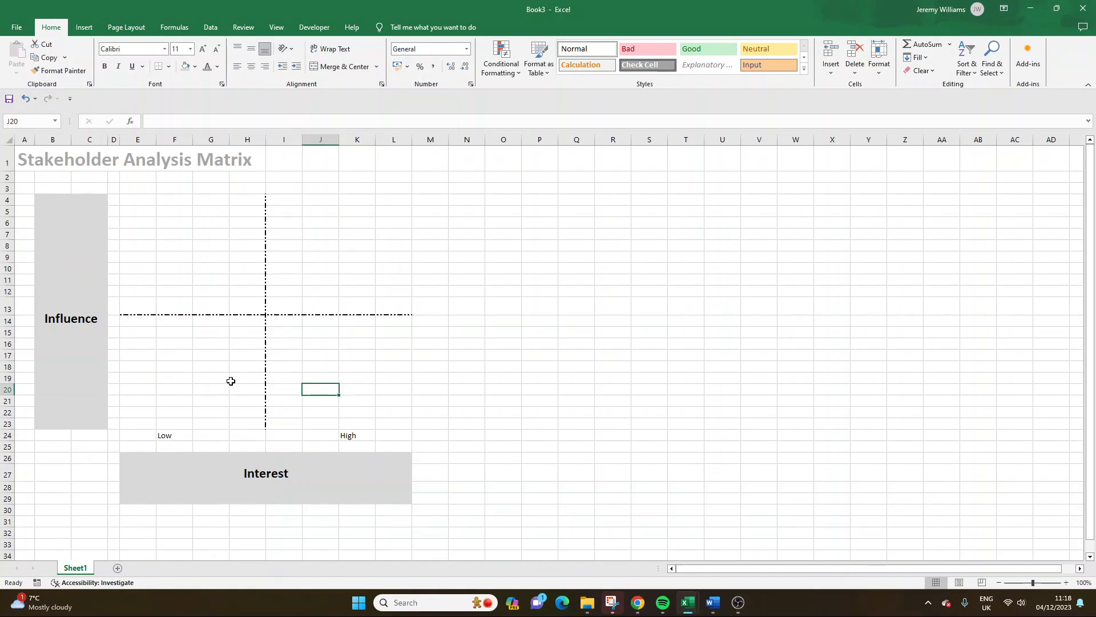
left_click(214, 376)
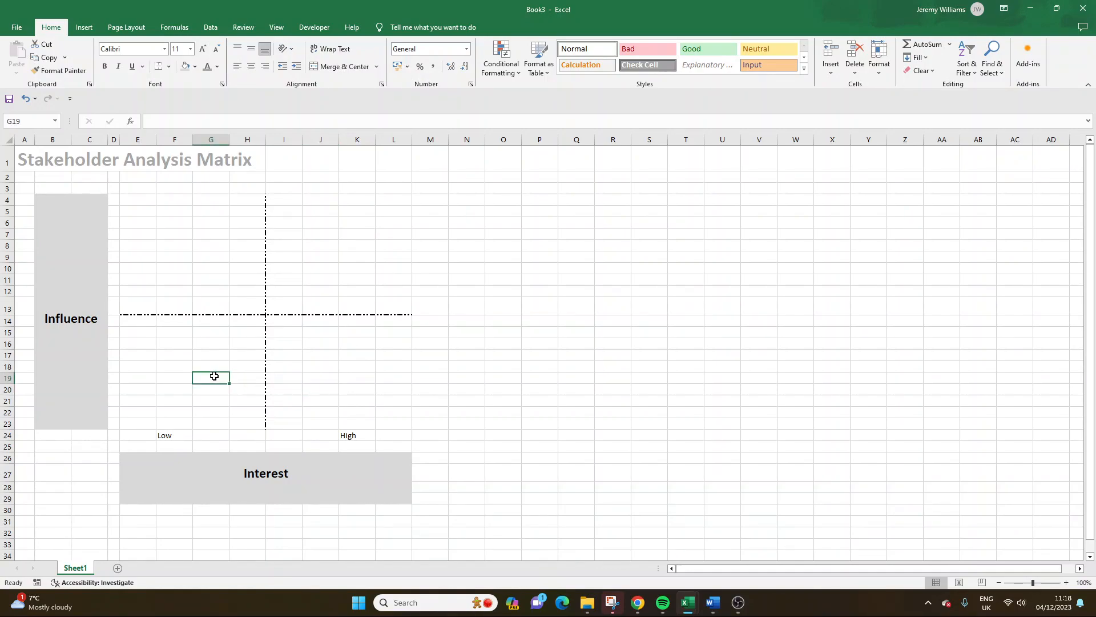
Step: Format the Low and High labels in row 24 as bold 14-point text
left_click(172, 435)
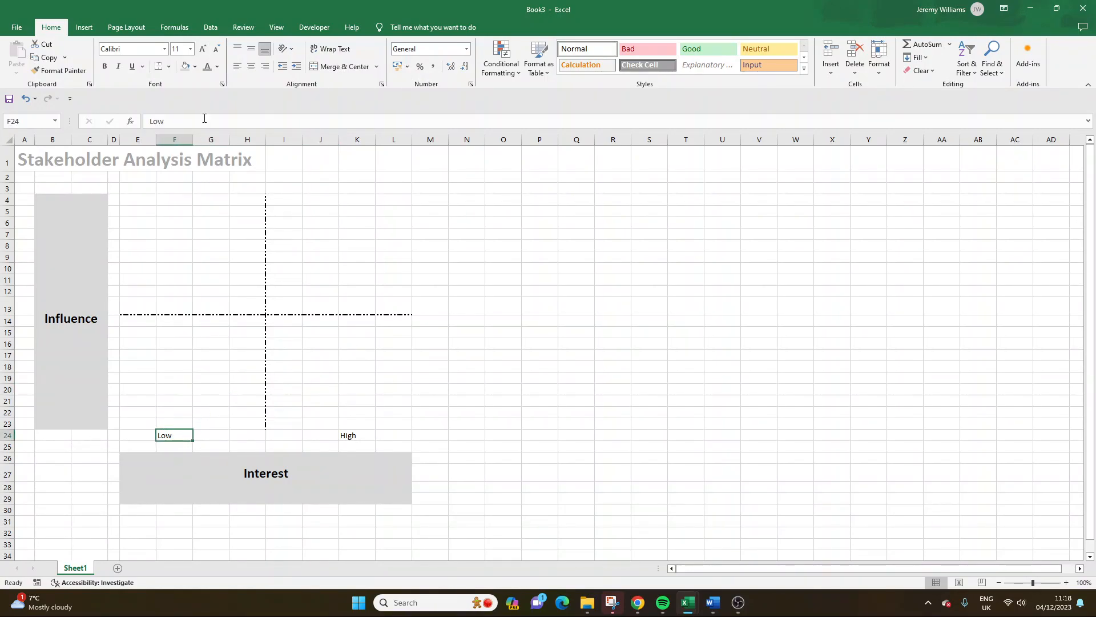
left_click(203, 50)
left_click(203, 50)
left_click(104, 67)
left_click(353, 435)
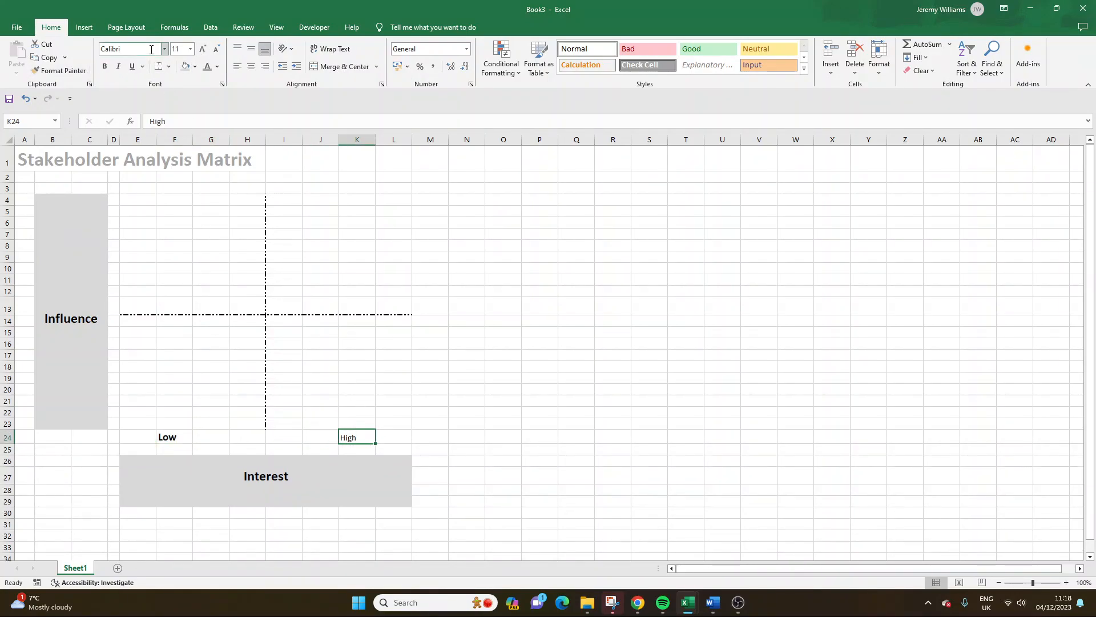
left_click(202, 50)
left_click(203, 50)
left_click(164, 435)
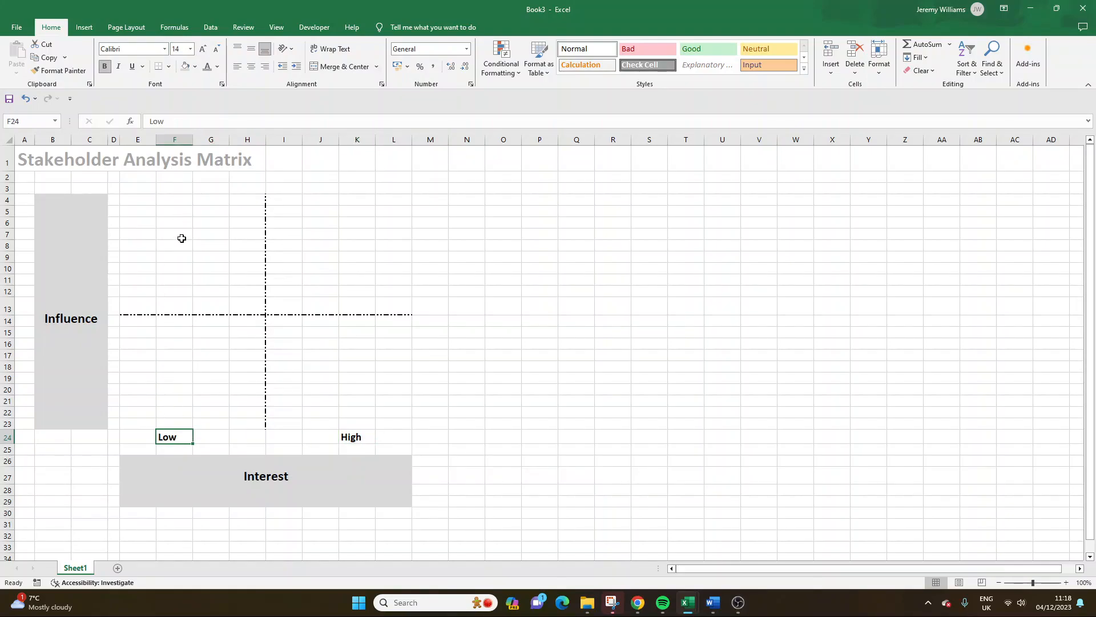
Step: Label the upper-left quadrant in F6:F8 with "Negative Support /", "High Influence" and a bold "Commit"
left_click(182, 213)
left_click(186, 227)
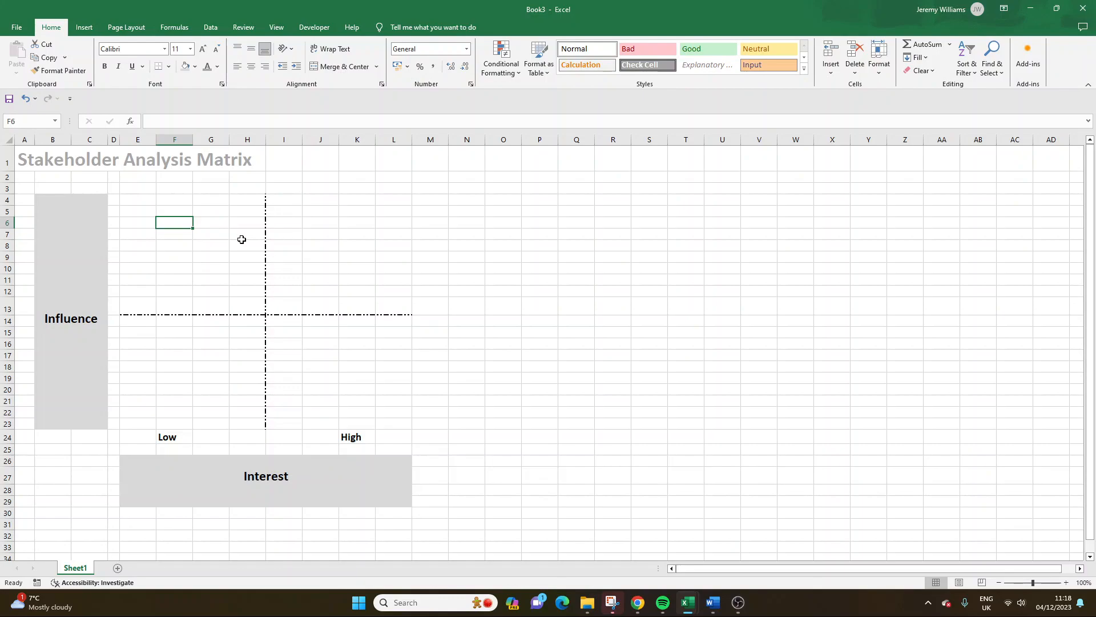
type("Neg")
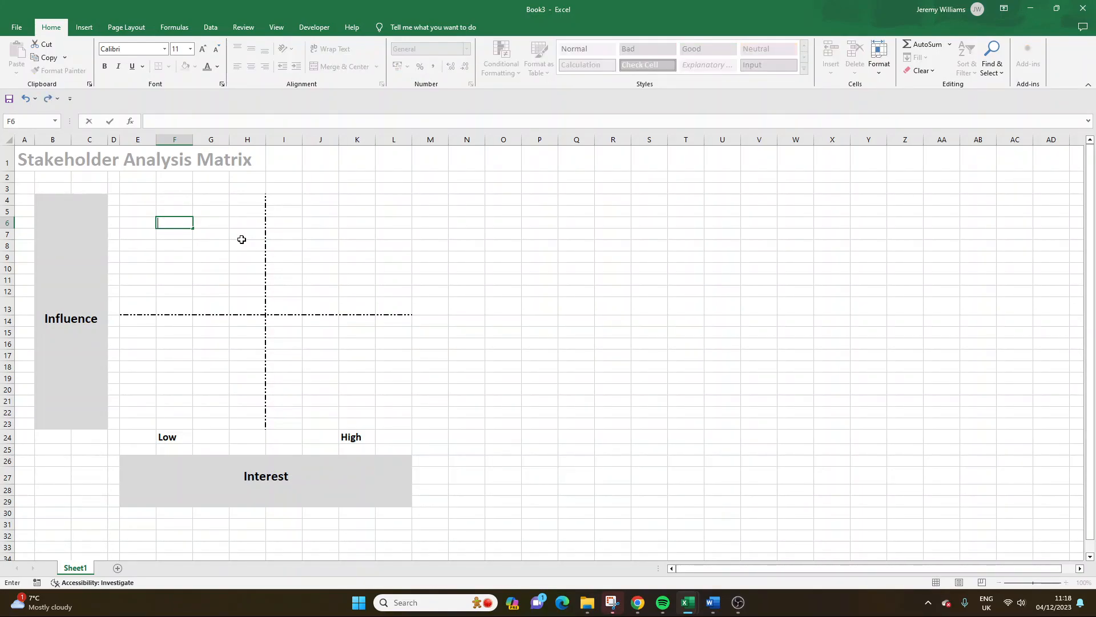
type("ative Support/")
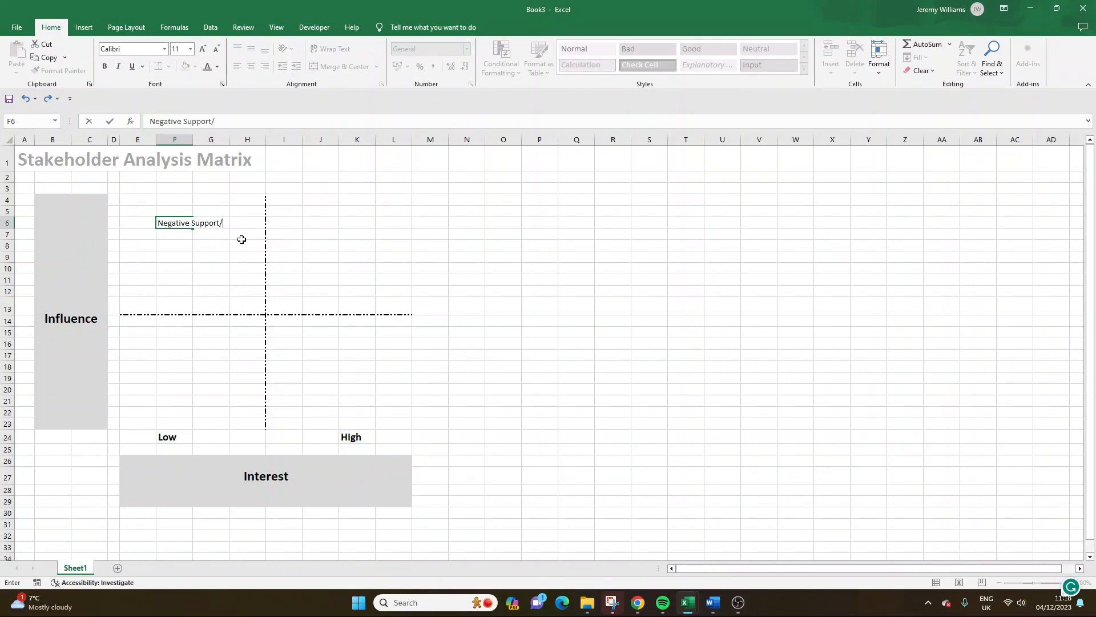
key("Return")
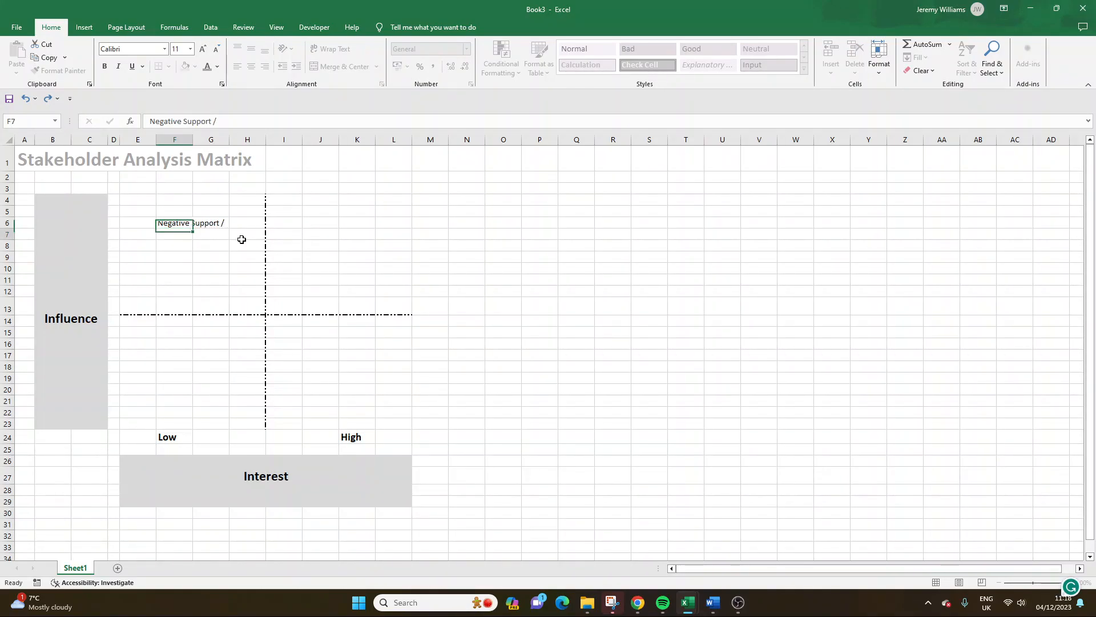
type("High Influence")
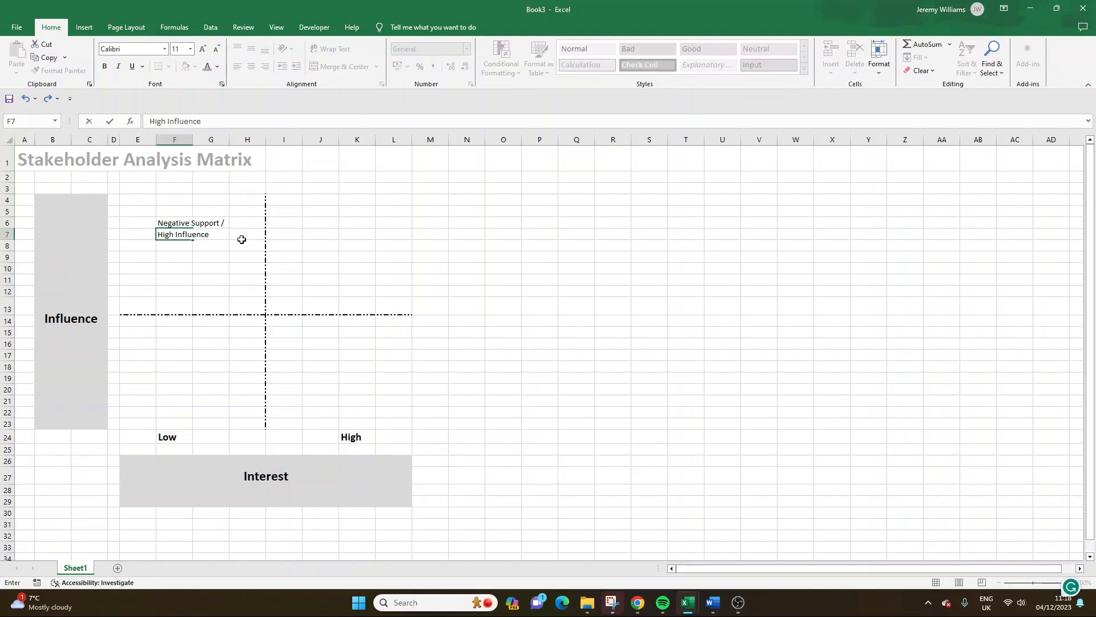
key("Return")
type("Commit")
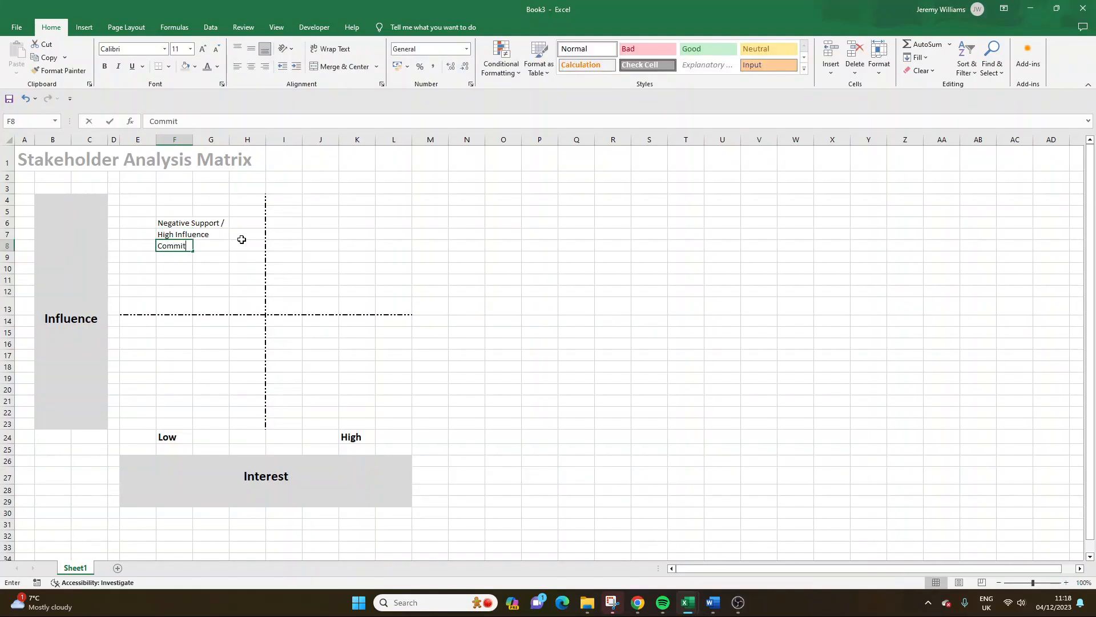
key("Return")
key("Up")
key("ctrl+b")
Step: Label the upper-right quadrant in J6:J8 with "Positive Support /", "High Influence" and a bold "Leverage"
left_click(328, 221)
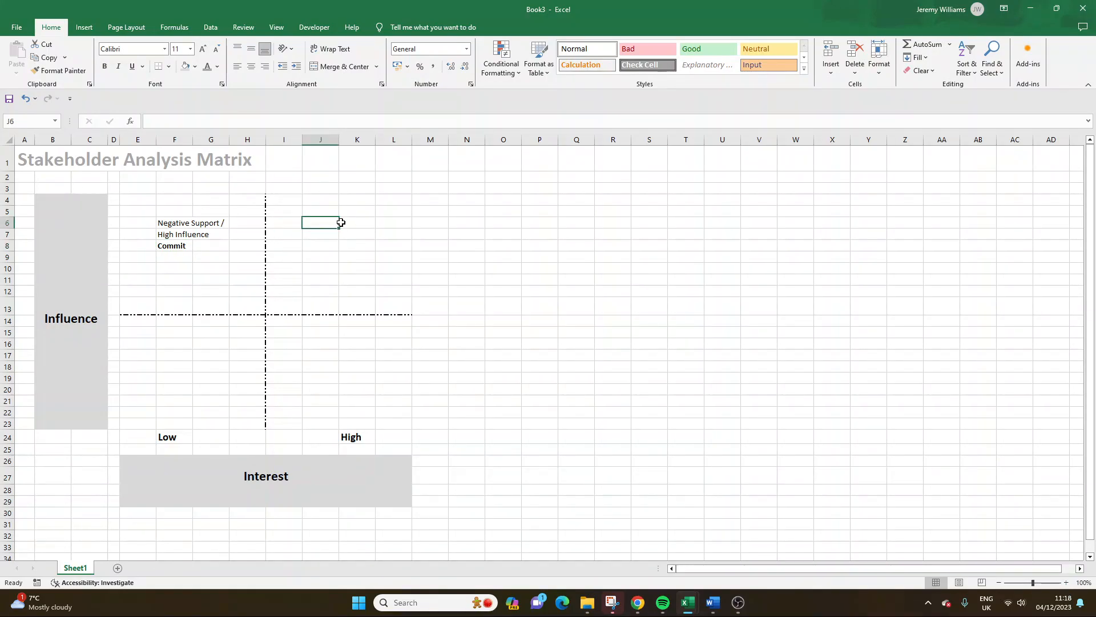
type("Pi")
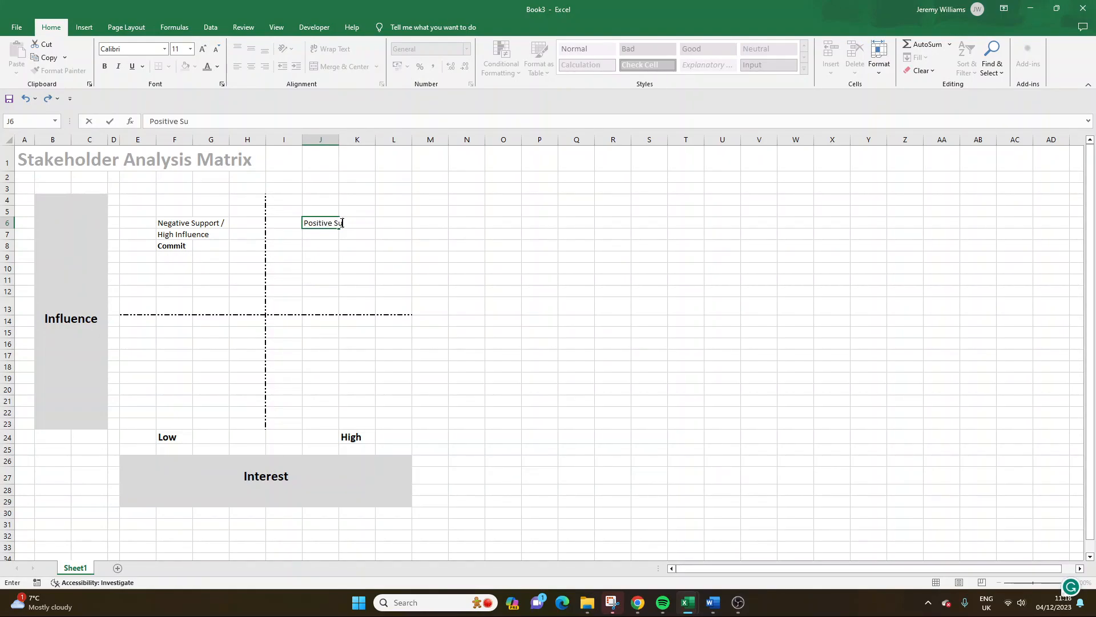
type("ositive Support /")
key("Return")
type("High ")
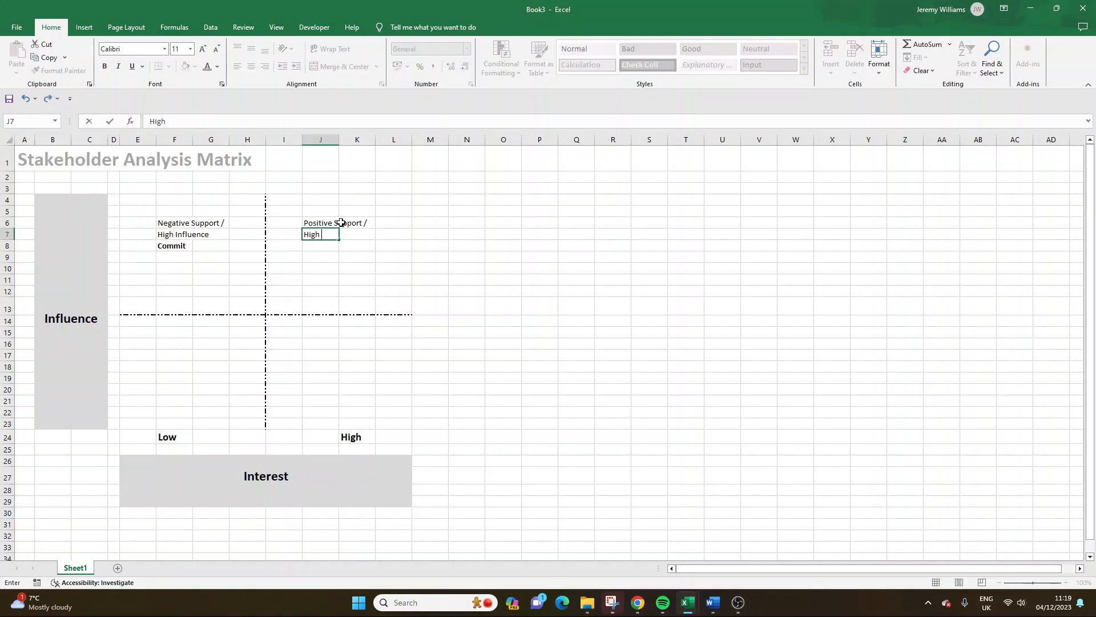
type("Influen")
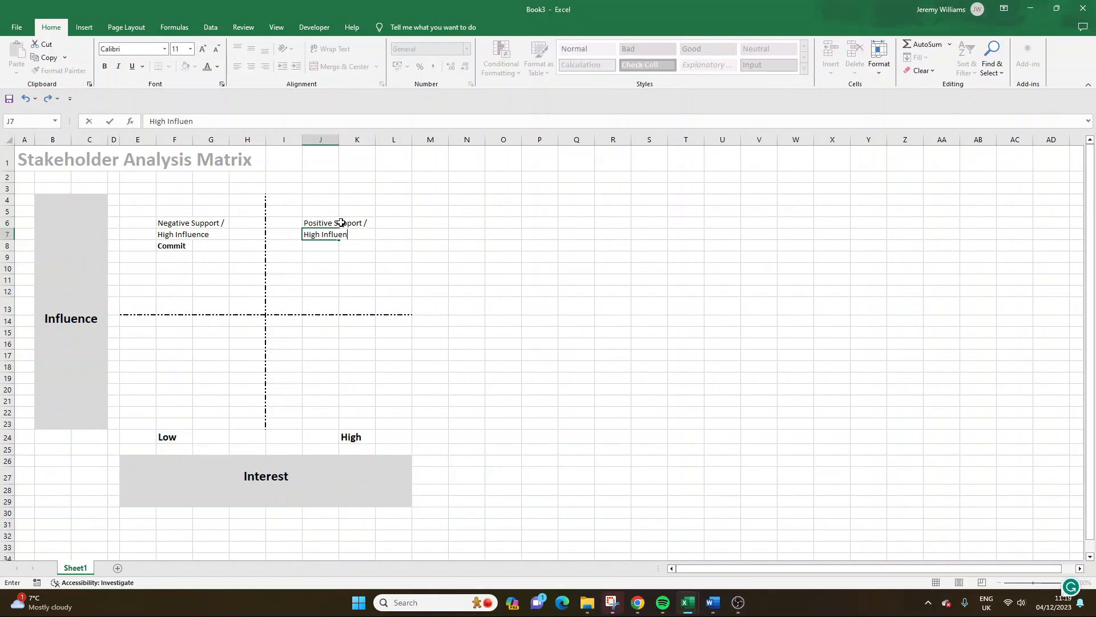
type("ce")
key("Return")
type("Leverage")
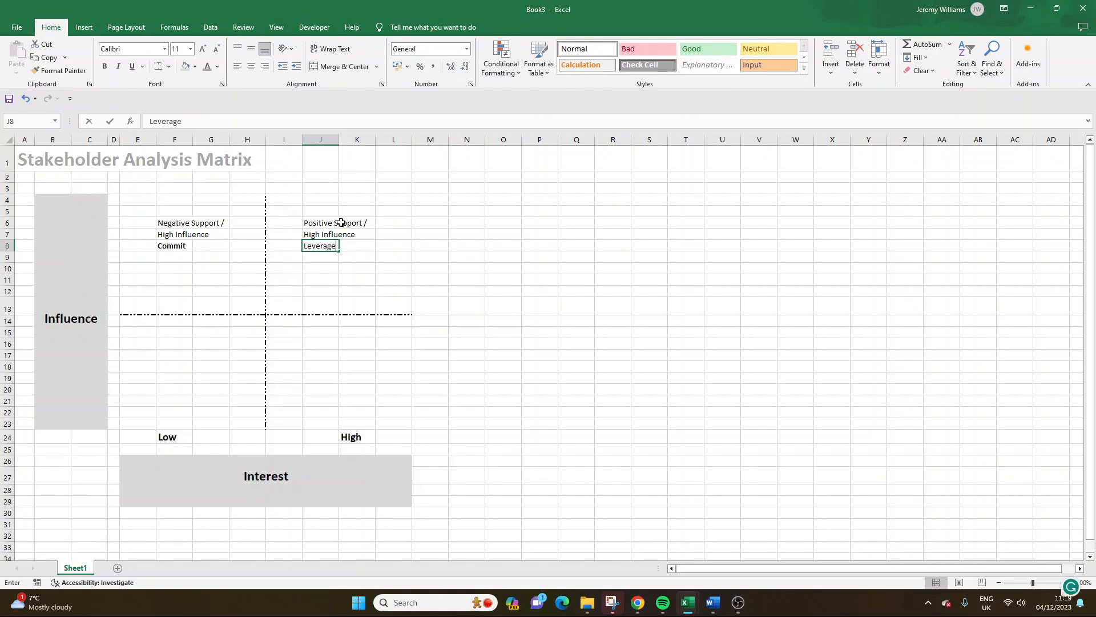
key("Return")
key("Up")
key("ctrl+b")
Step: Enter a middle label below Commit in F12:F14 reading "Negative Support /", "Moderate Indluence" and "Invest"
key("Down")
key("Down")
key("Down")
key("Down")
key("Down")
key("Down")
key("Down")
key("Down")
key("Down")
key("Down")
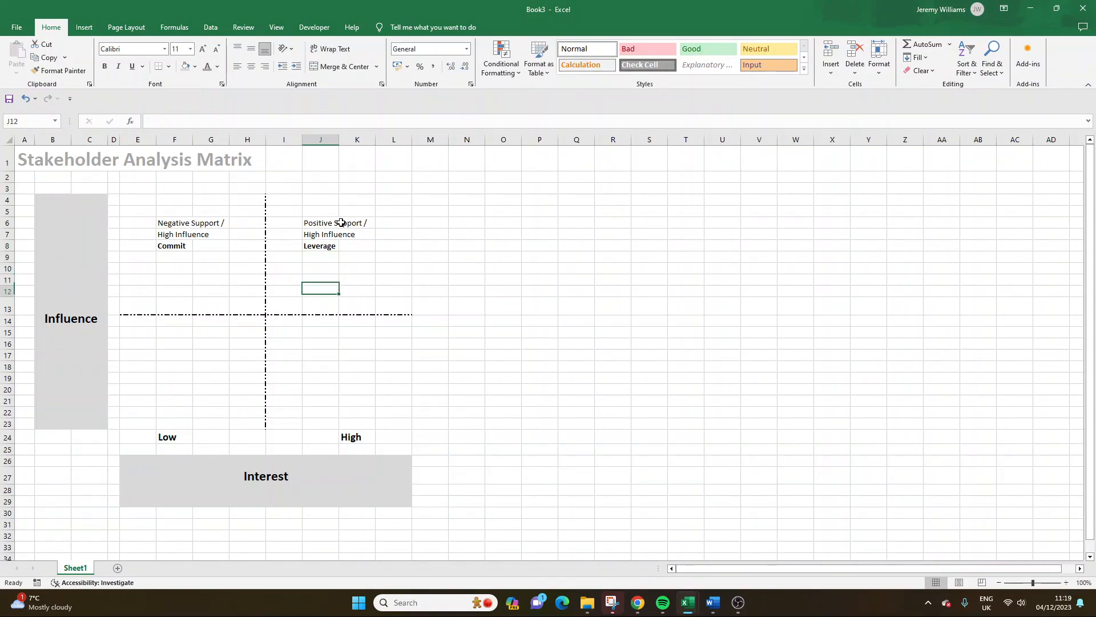
key("Up")
key("Up")
key("Up")
key("Up")
key("Up")
key("Up")
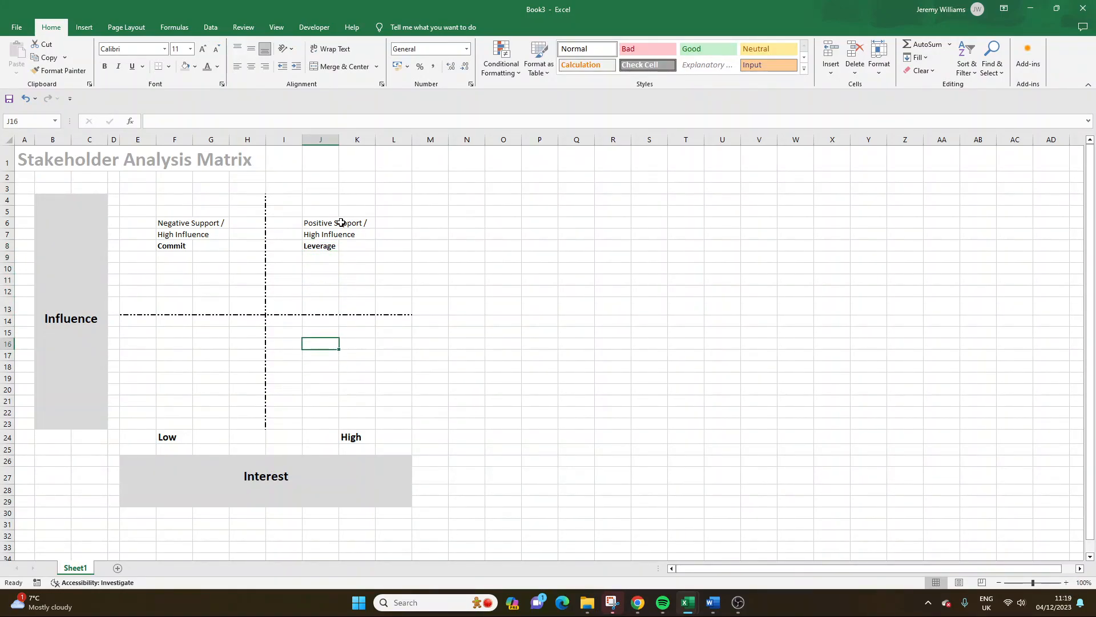
key("Left")
key("Left")
key("Left")
key("Left")
key("Down")
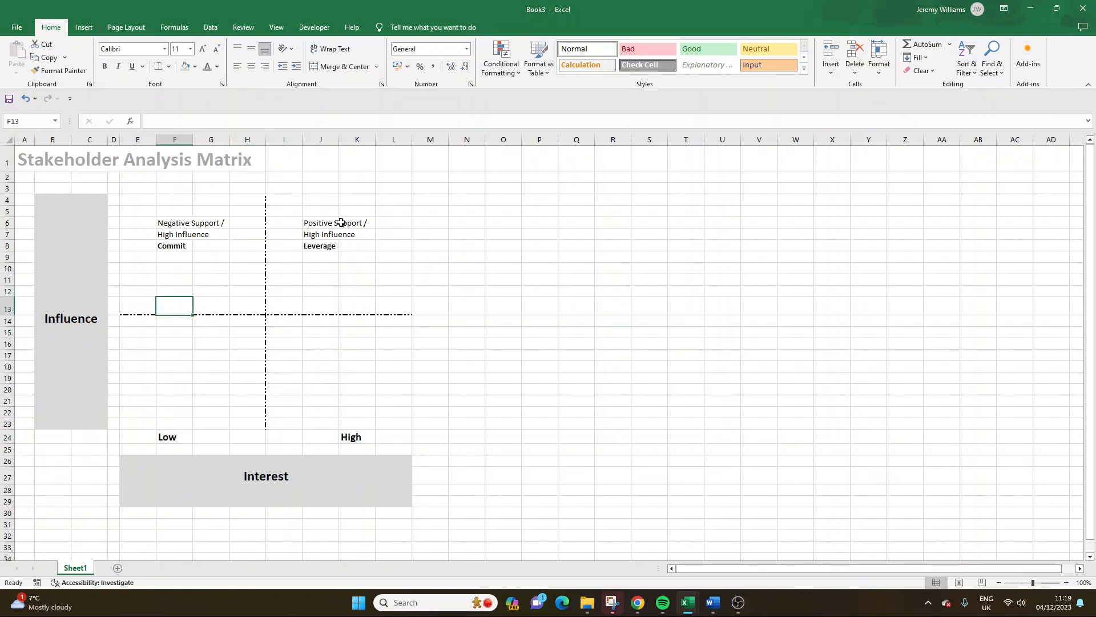
key("Up")
key("Down")
key("Up")
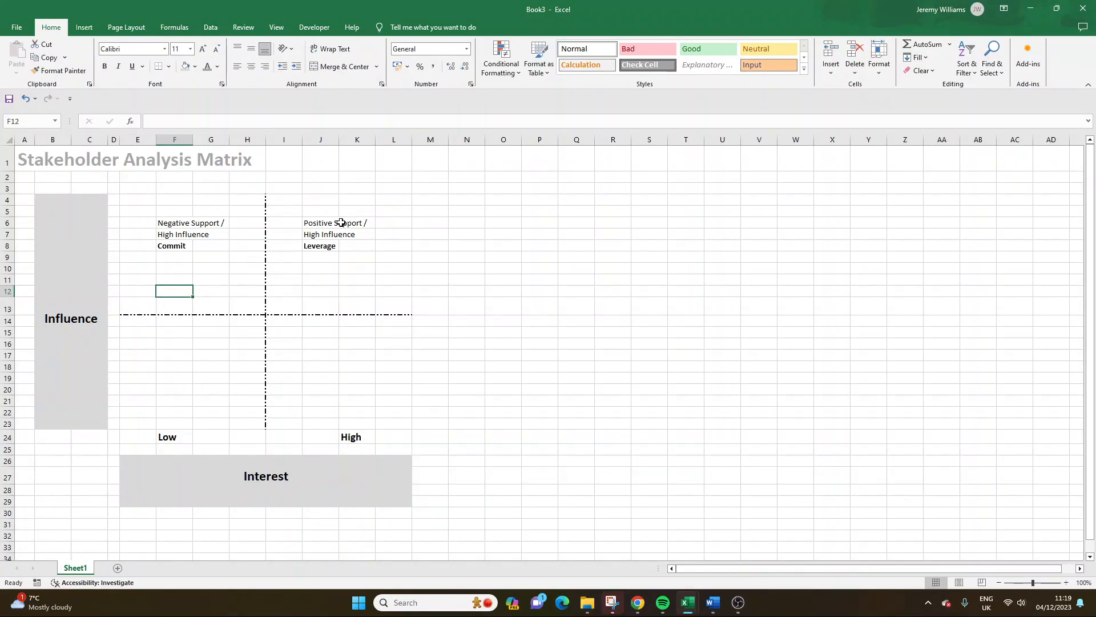
type("Negative S")
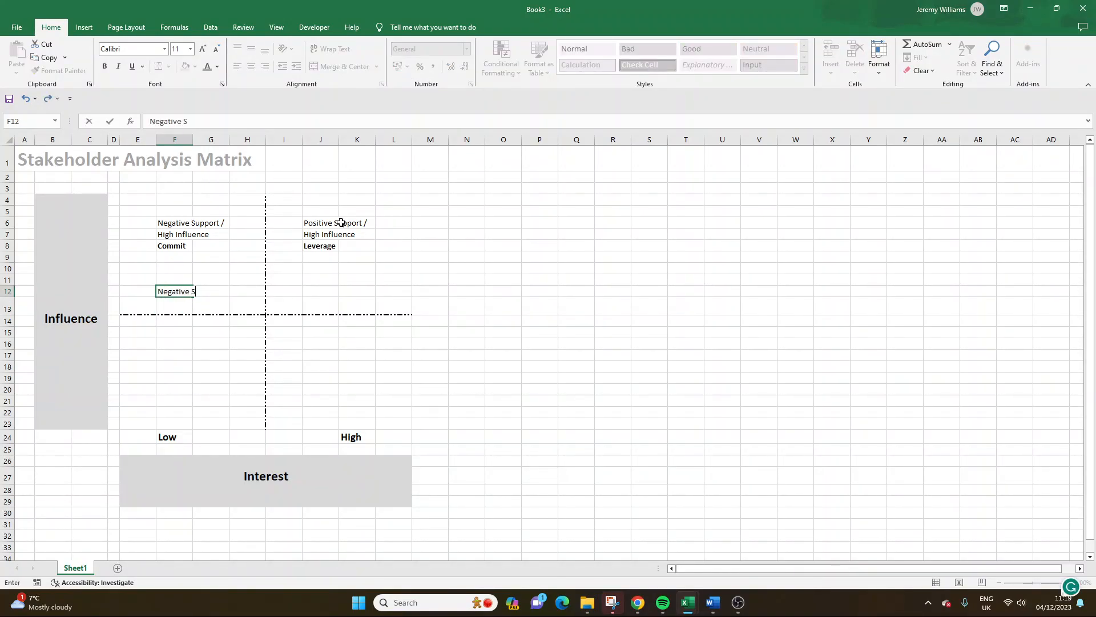
type("upport /")
key("Return")
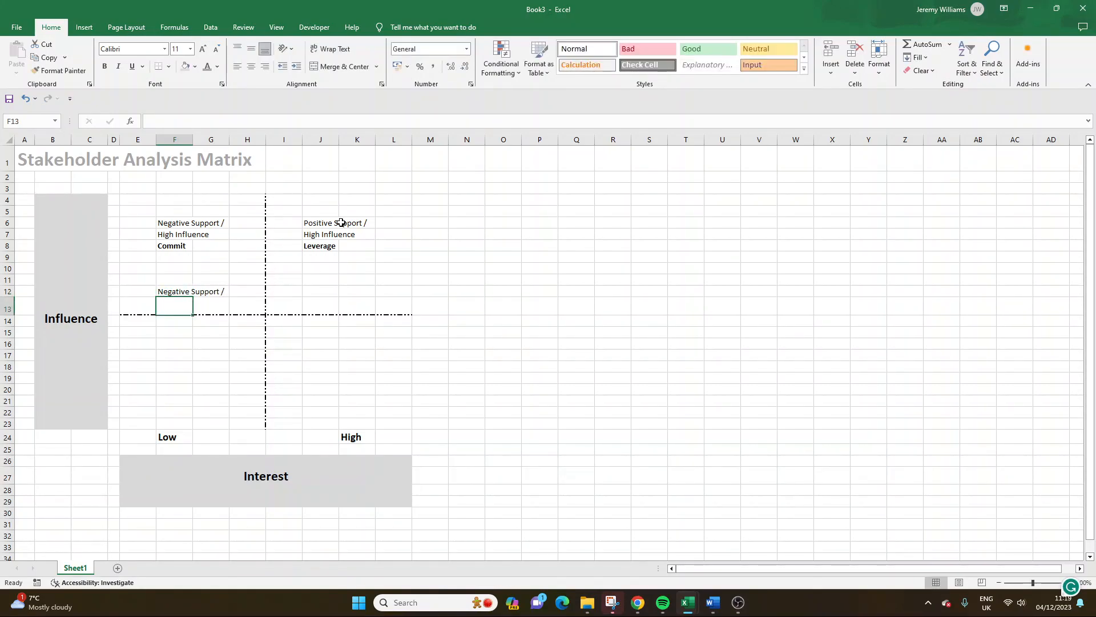
type("Moderate I")
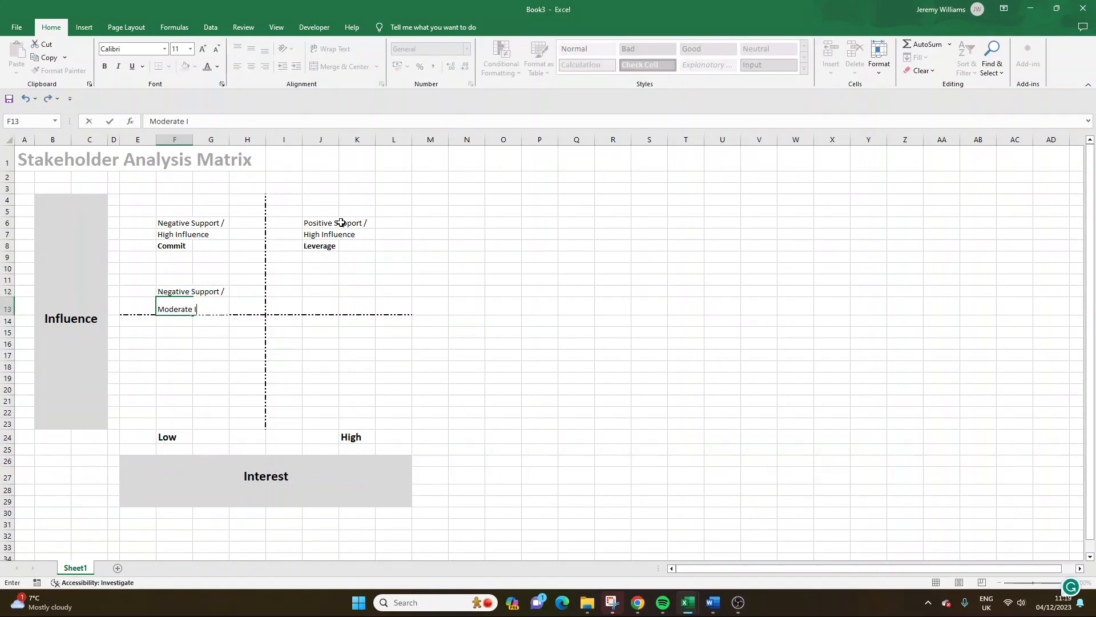
type("ndluence")
key("Return")
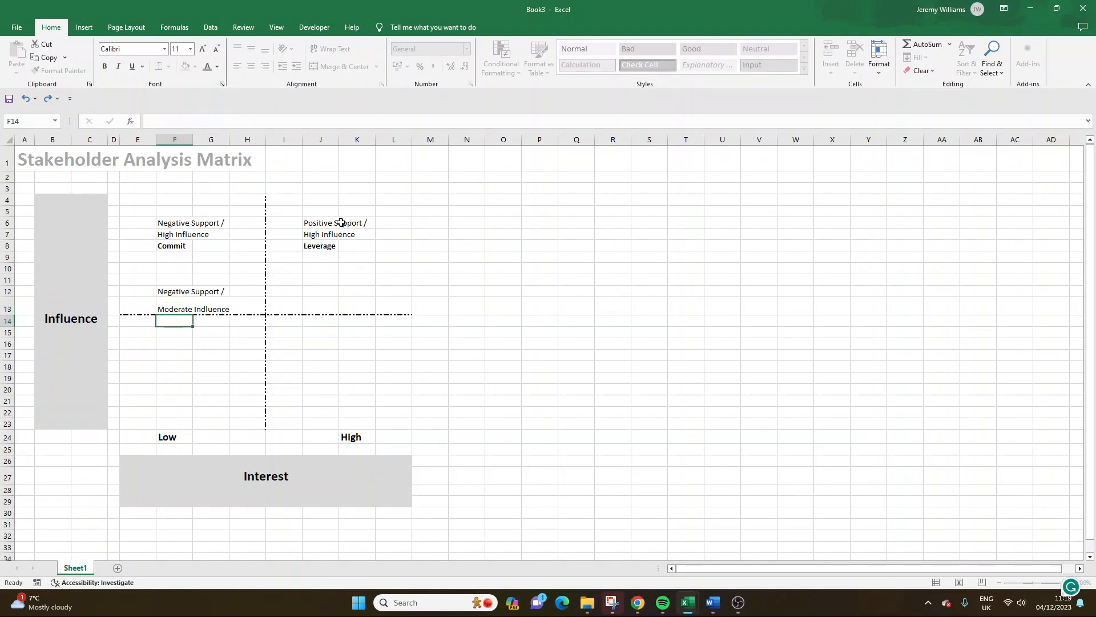
type("Invest")
key("Return")
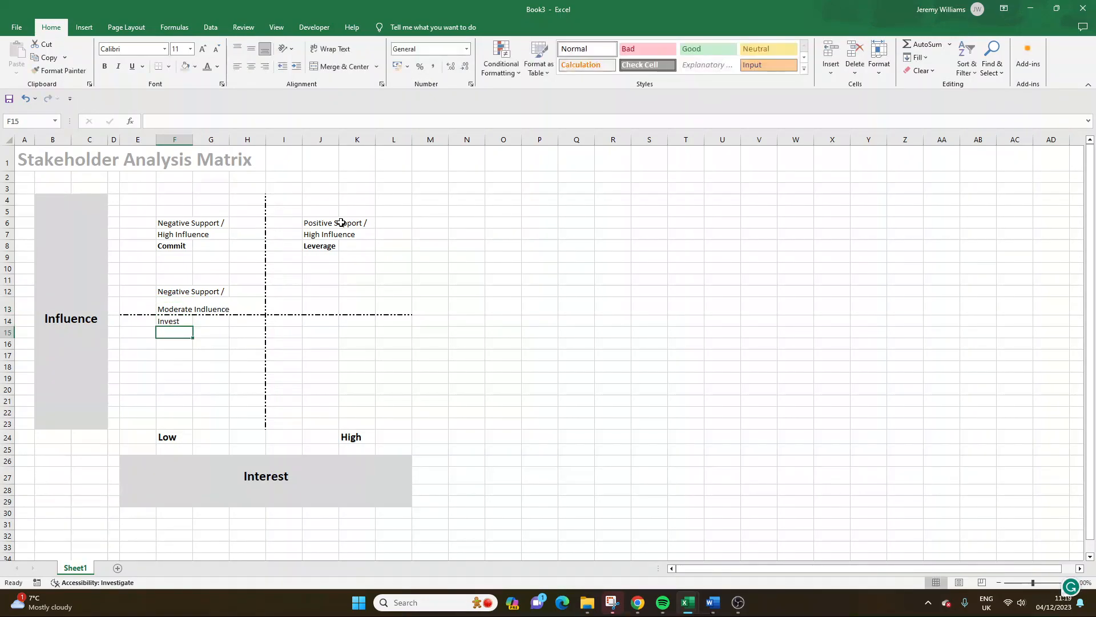
Step: Make "Invest" in F14 bold and correct the spelling in F13 to "Moderate Influence"
key("Up")
key("ctrl+b")
double_click(194, 303)
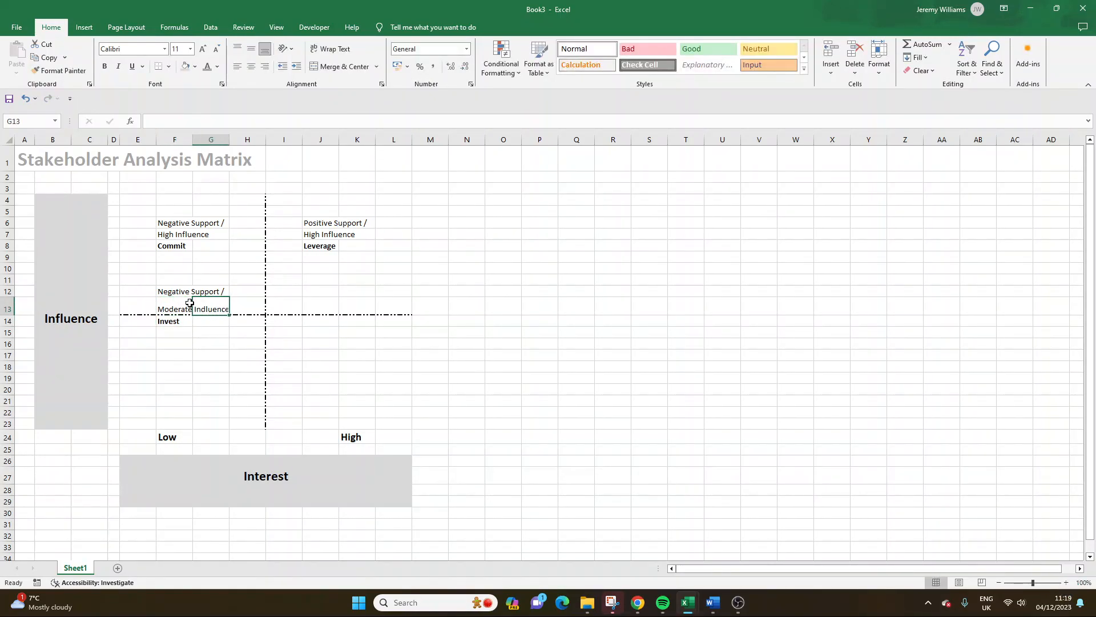
key("BackSpace")
type("f")
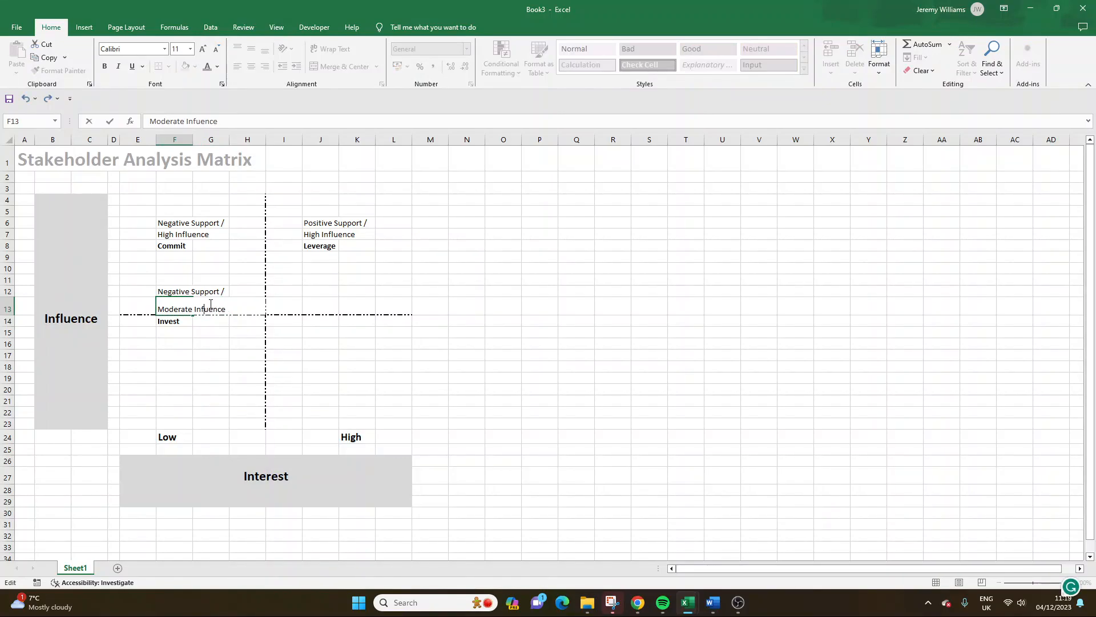
key("Return")
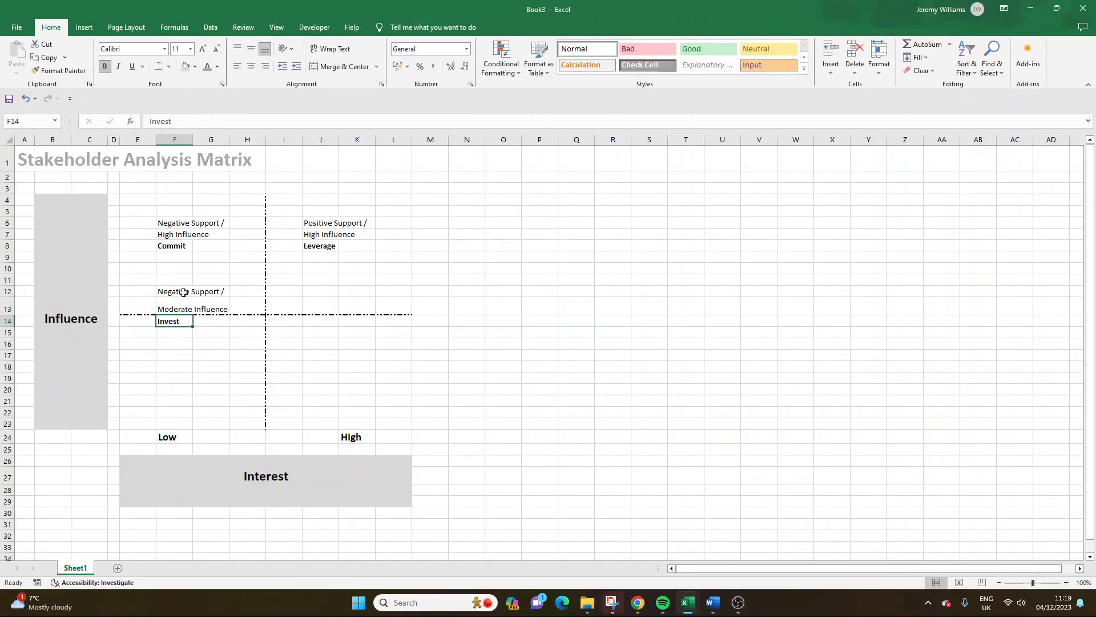
Step: Copy the Leverage label block in J6:J8 to J12:J14 and change its lower lines to "Moderate Influence" and "Plan"
left_click_drag(321, 225, 320, 245)
key("ctrl+c")
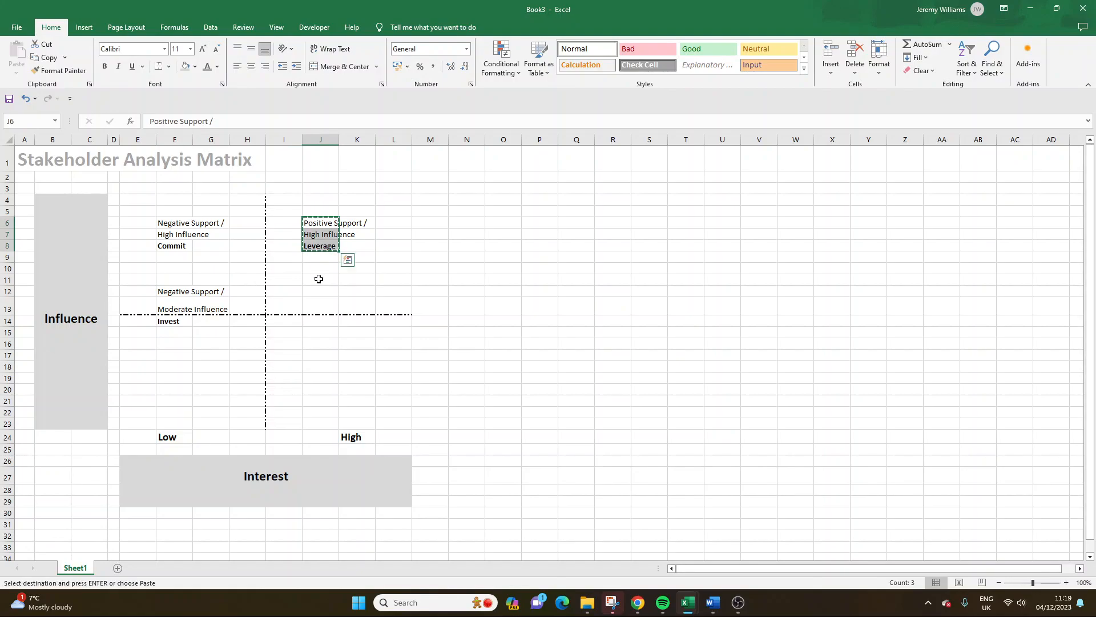
left_click(321, 292)
key("ctrl+v")
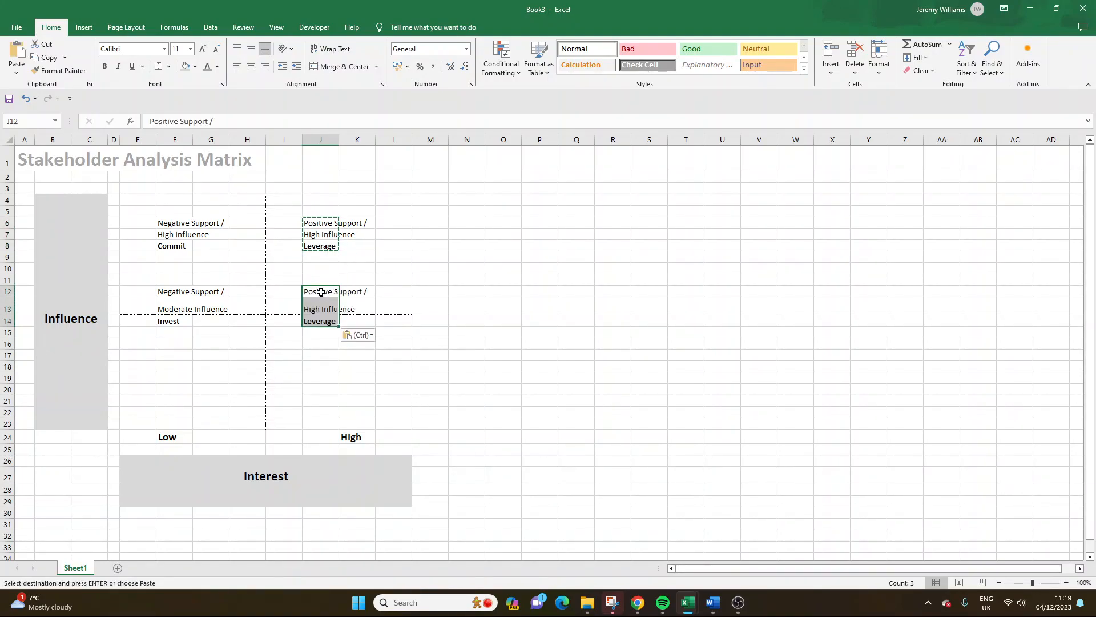
double_click(315, 308)
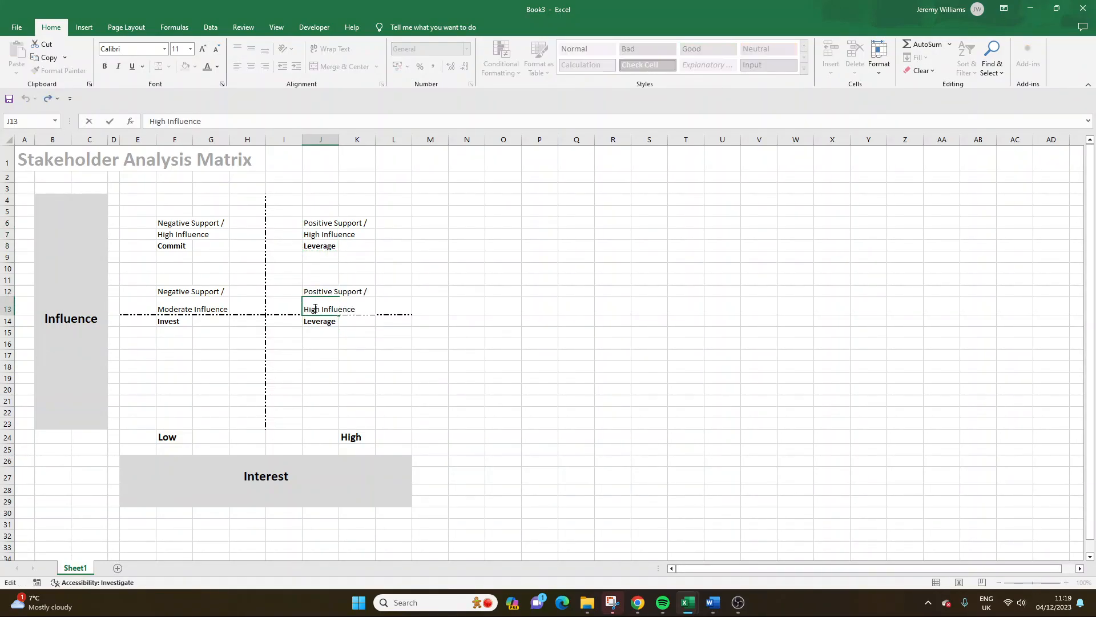
double_click(316, 308)
type("Moderate")
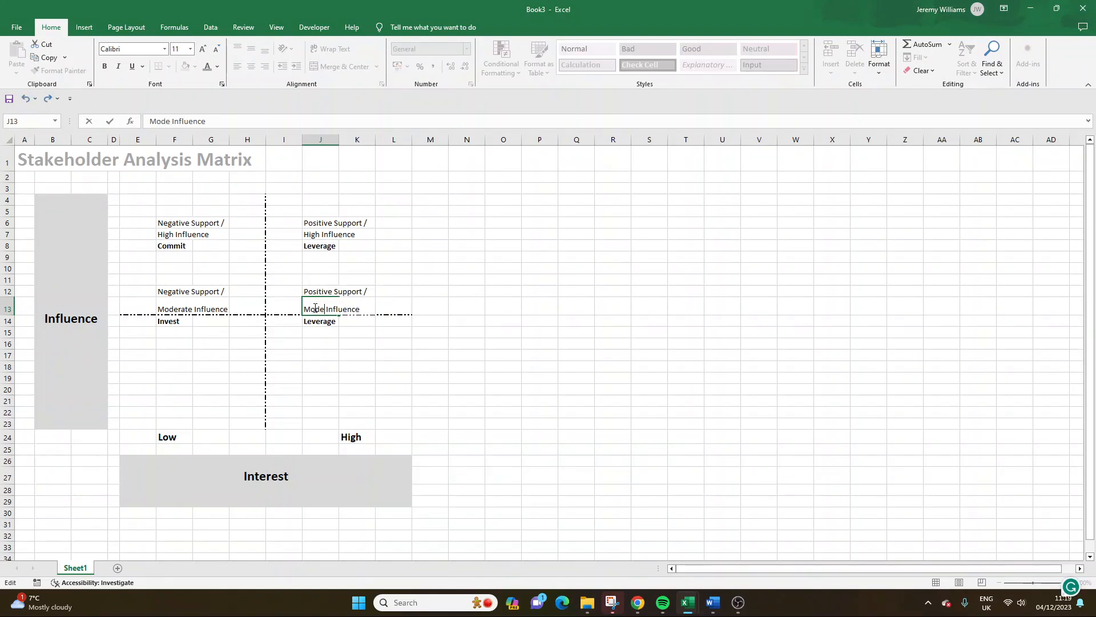
key("Return")
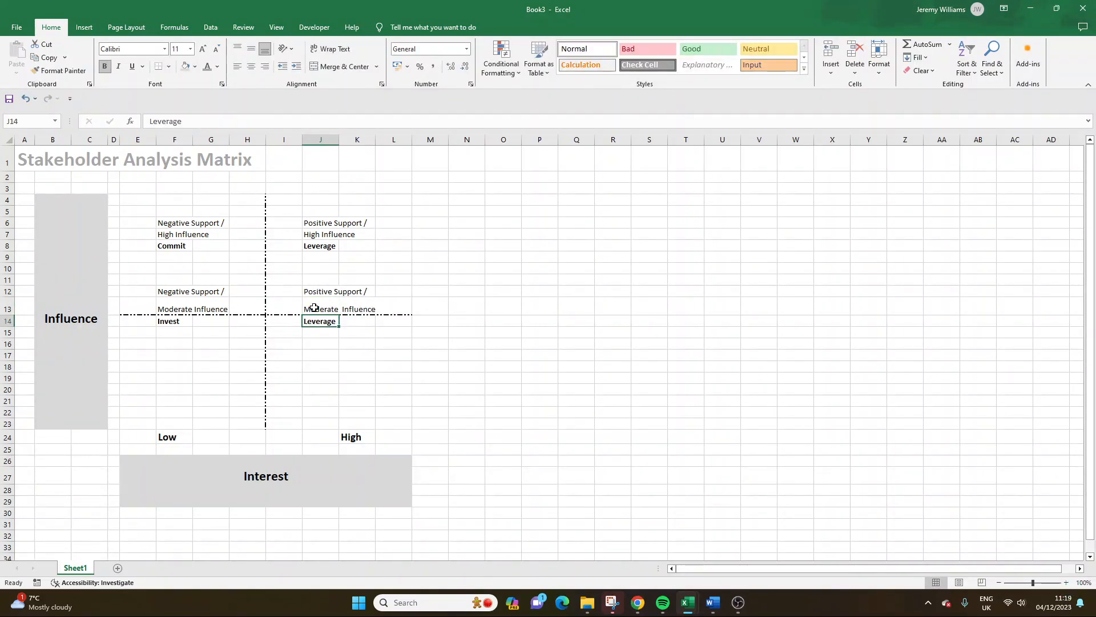
type("Plan")
key("Return")
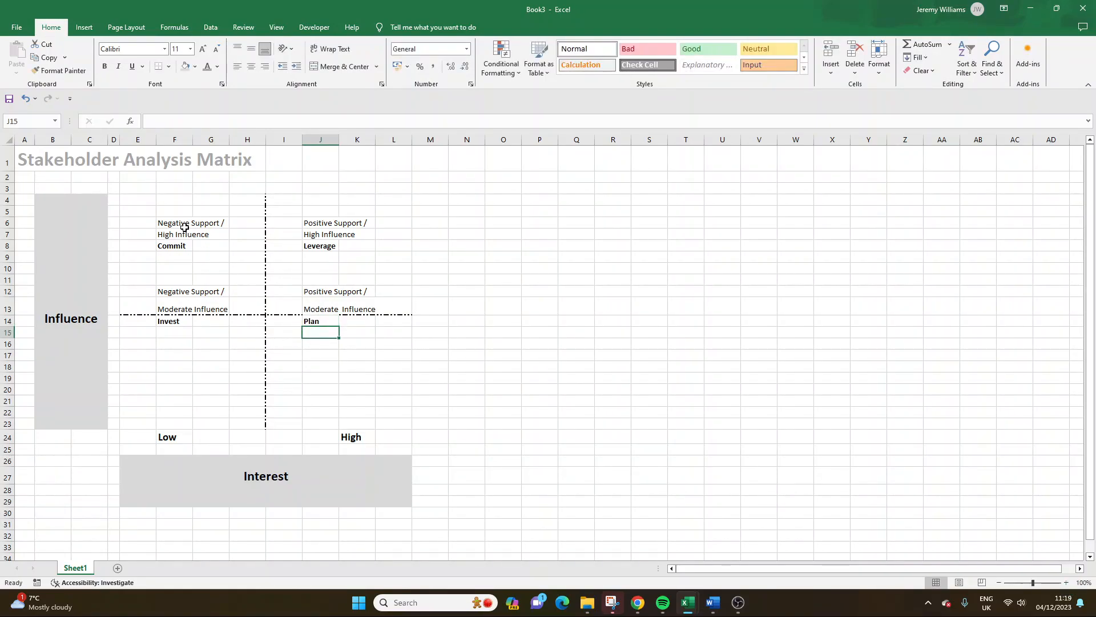
Step: Copy the top row of quadrant labels in F6:J8 to the area starting at F19
left_click_drag(183, 225, 326, 247)
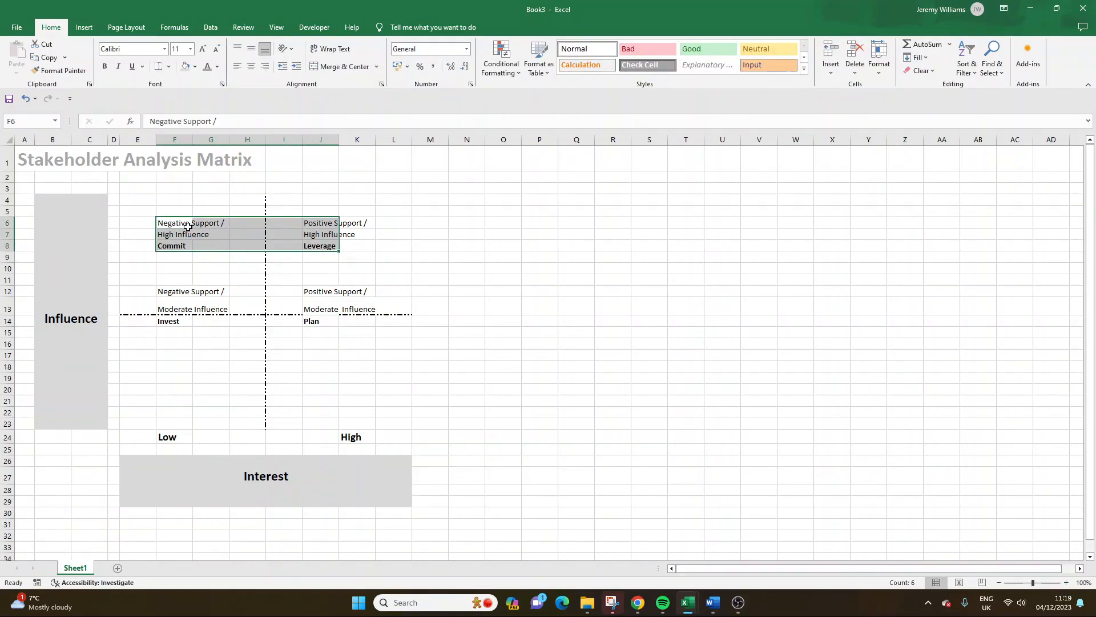
left_click_drag(183, 224, 335, 244)
key("ctrl+c")
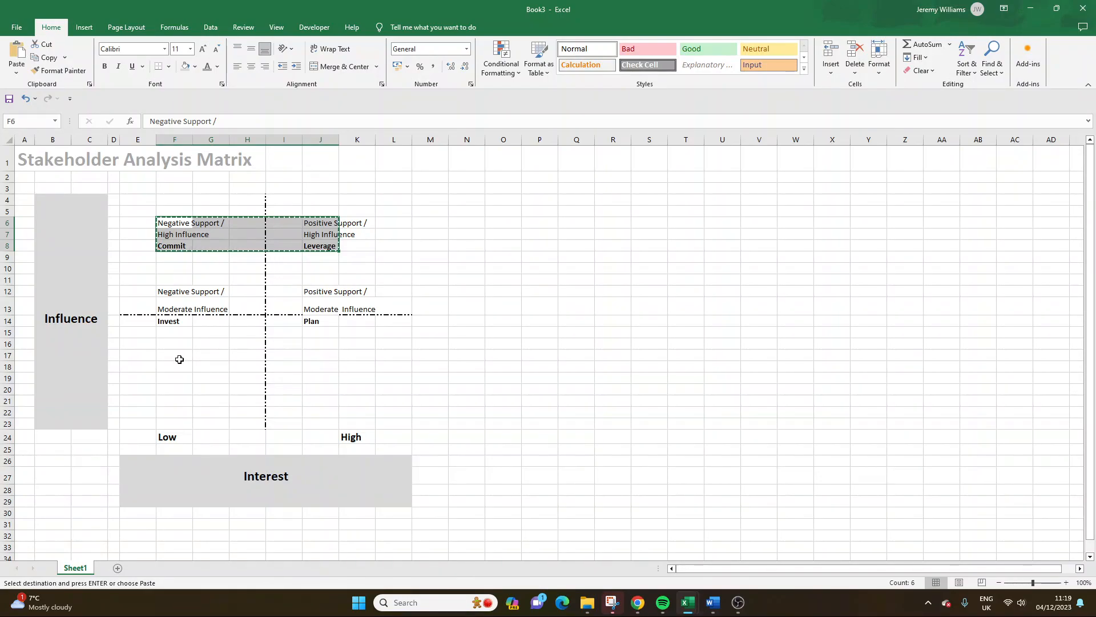
left_click(176, 365)
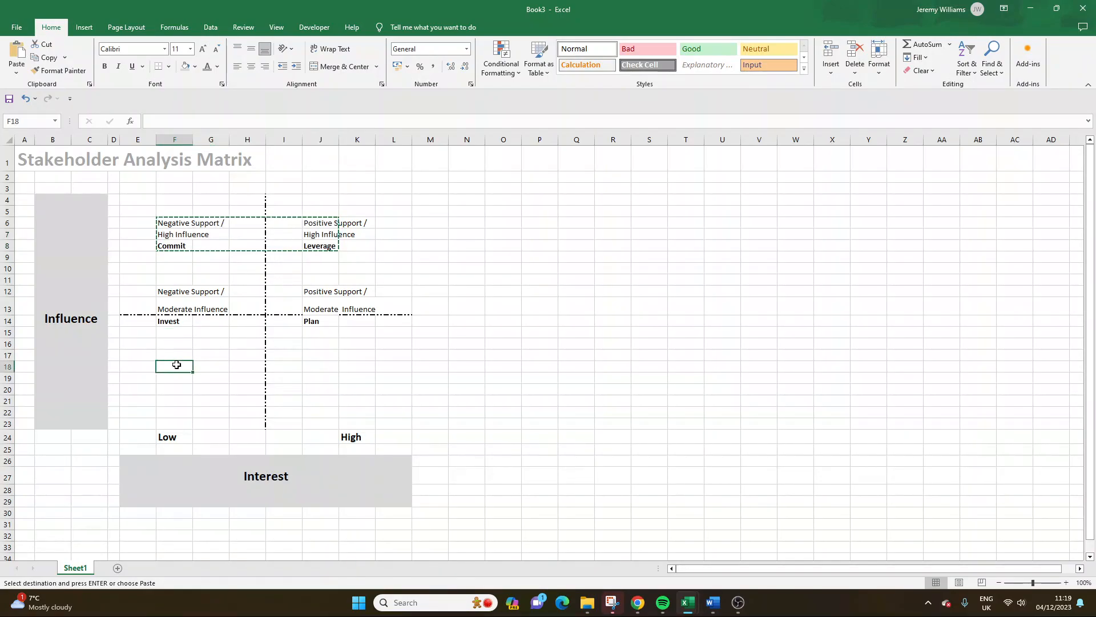
left_click(172, 376)
key("ctrl+v")
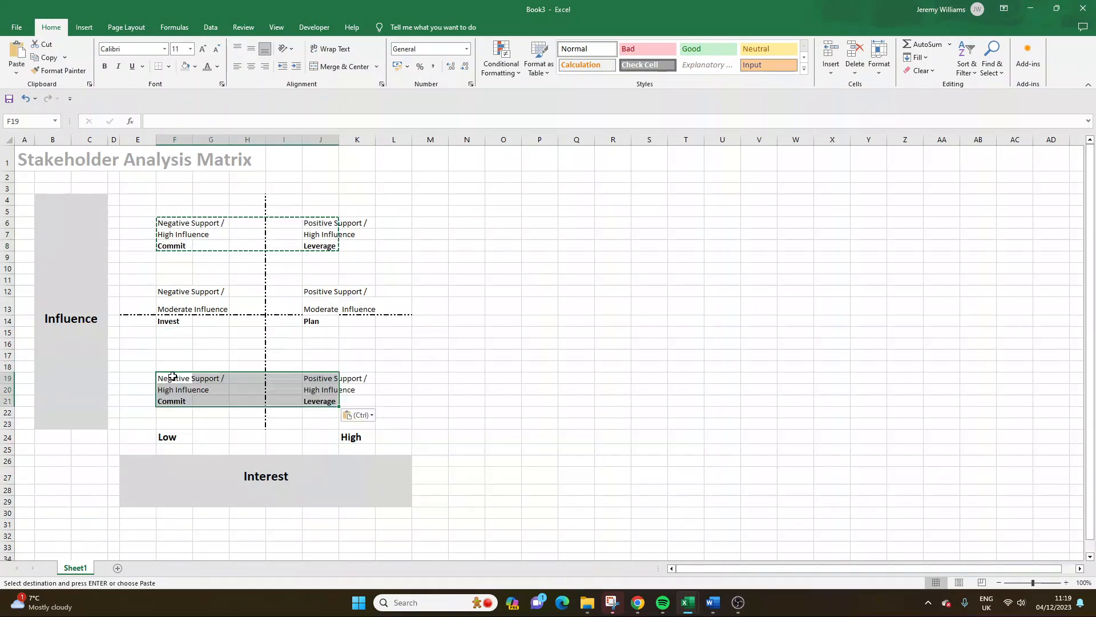
left_click(173, 378)
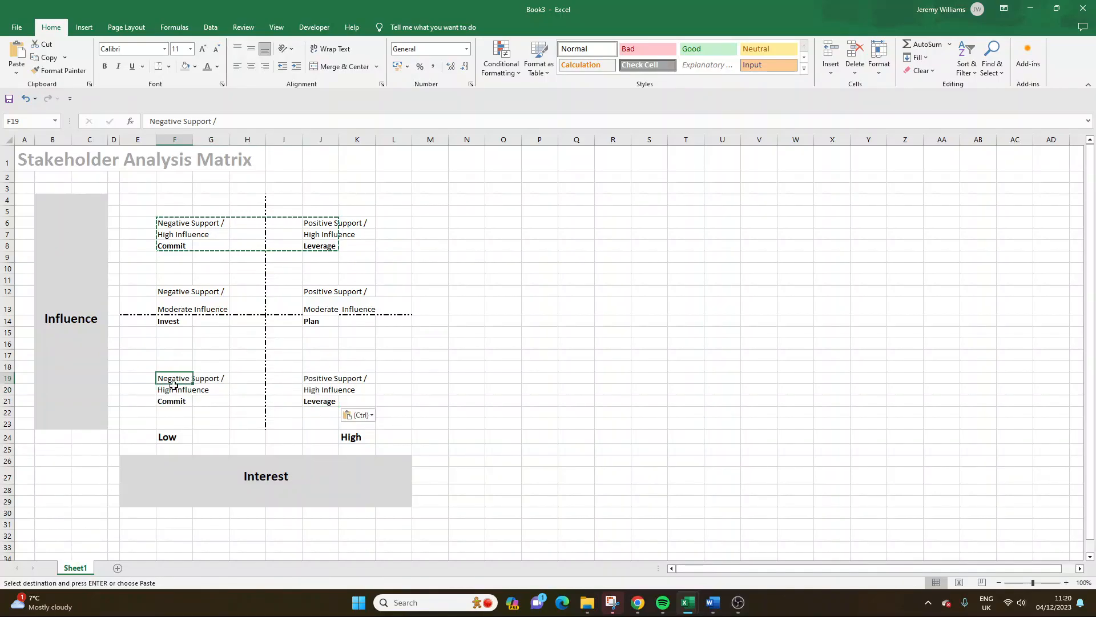
left_click(174, 388)
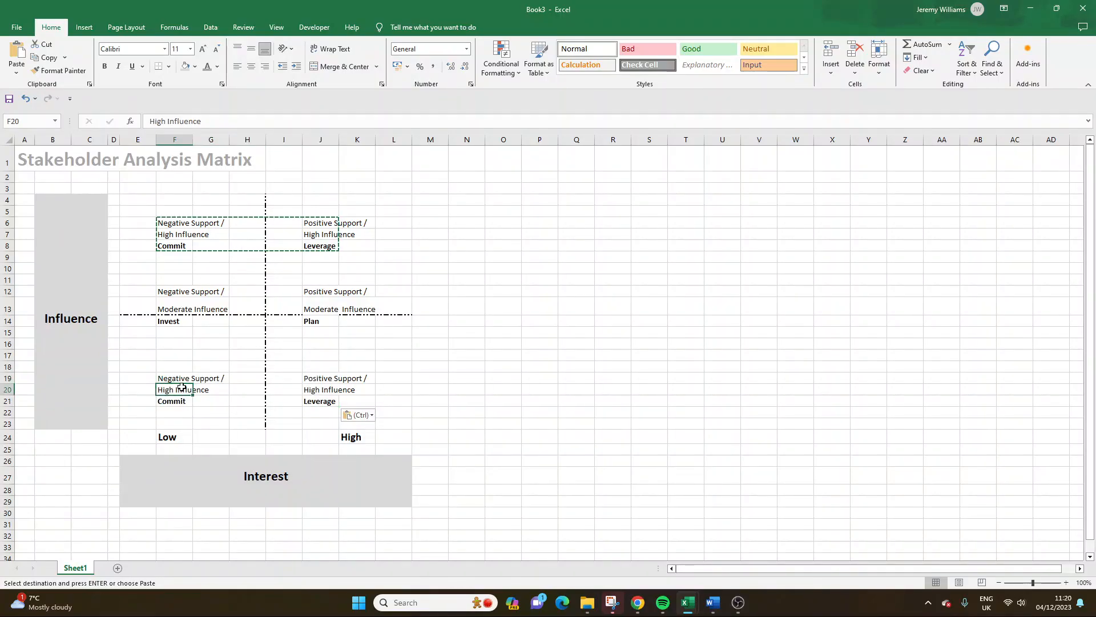
left_click(191, 380)
left_click(304, 380)
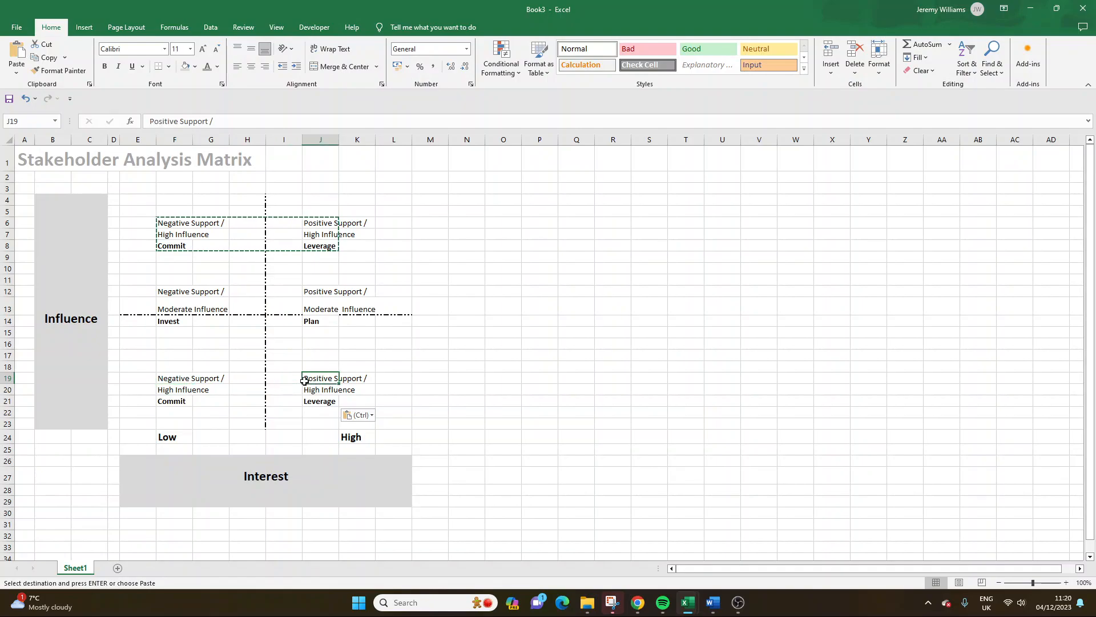
left_click(314, 390)
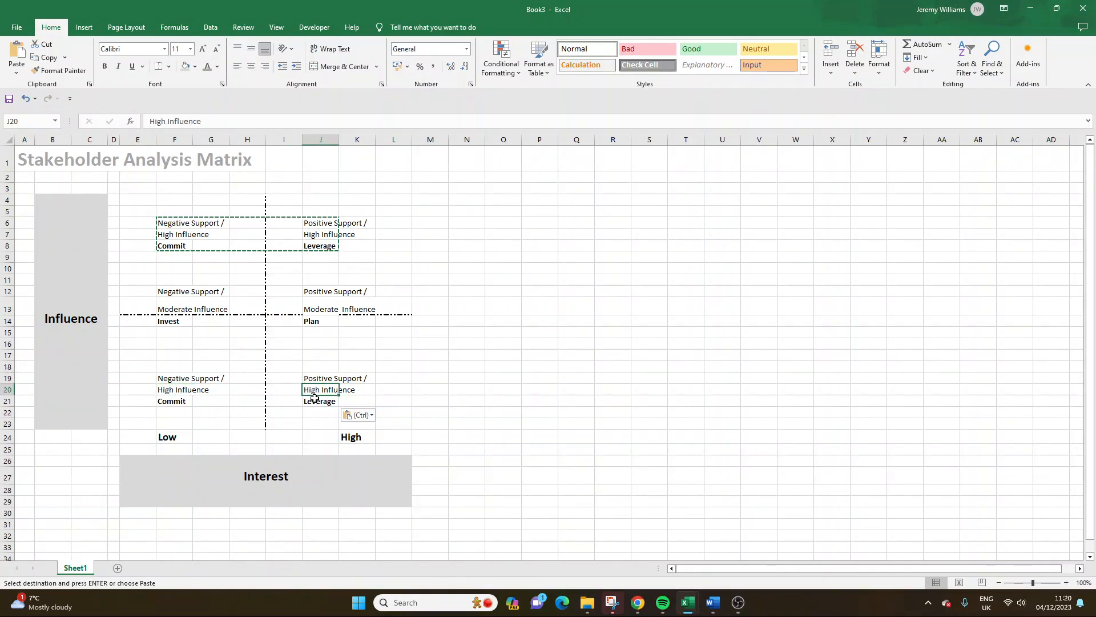
left_click(313, 400)
left_click(315, 379)
left_click(394, 367)
left_click(447, 371)
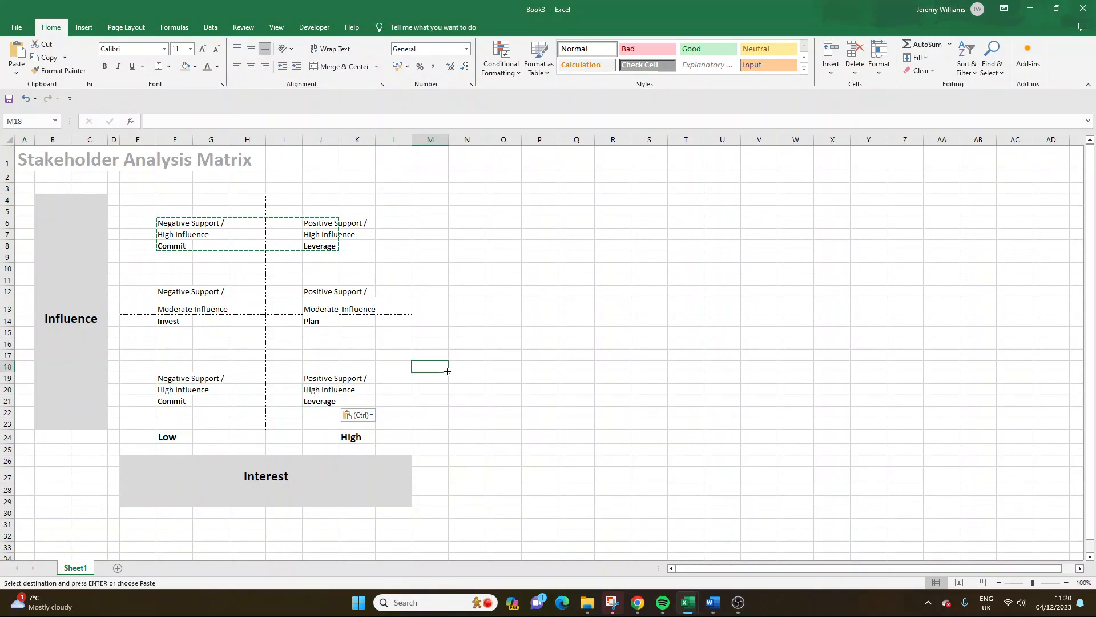
left_click(466, 342)
Step: Fill the whole quadrant grid E4:L23 with the lightest gold theme color
mouse_move(149, 201)
left_mouse_down()
mouse_move(220, 235)
mouse_move(411, 428)
mouse_move(398, 423)
left_mouse_up()
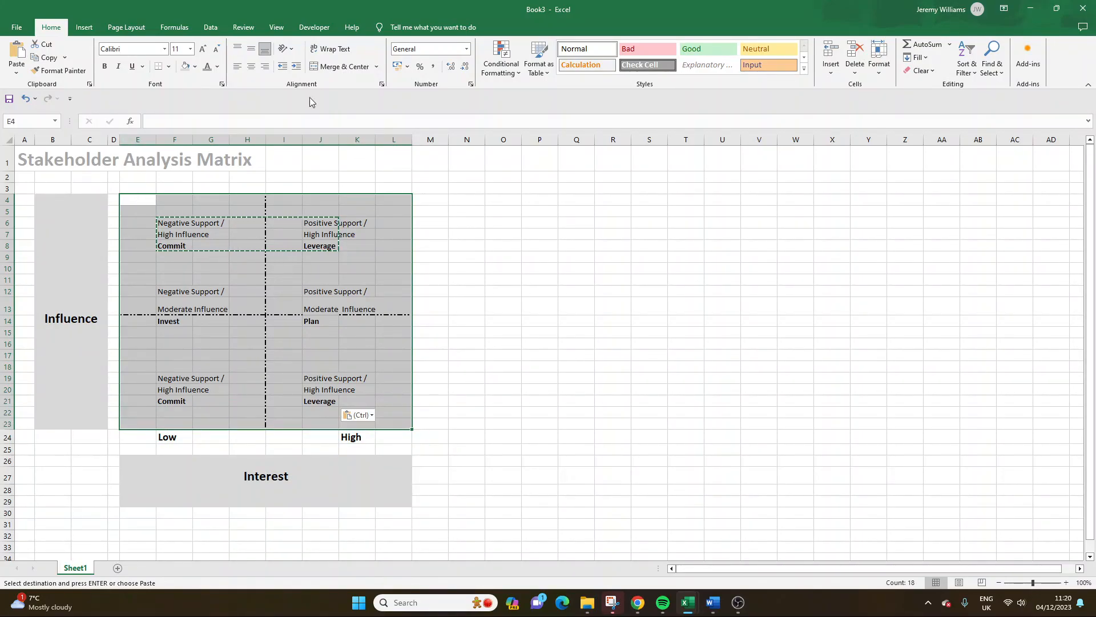
left_click(195, 67)
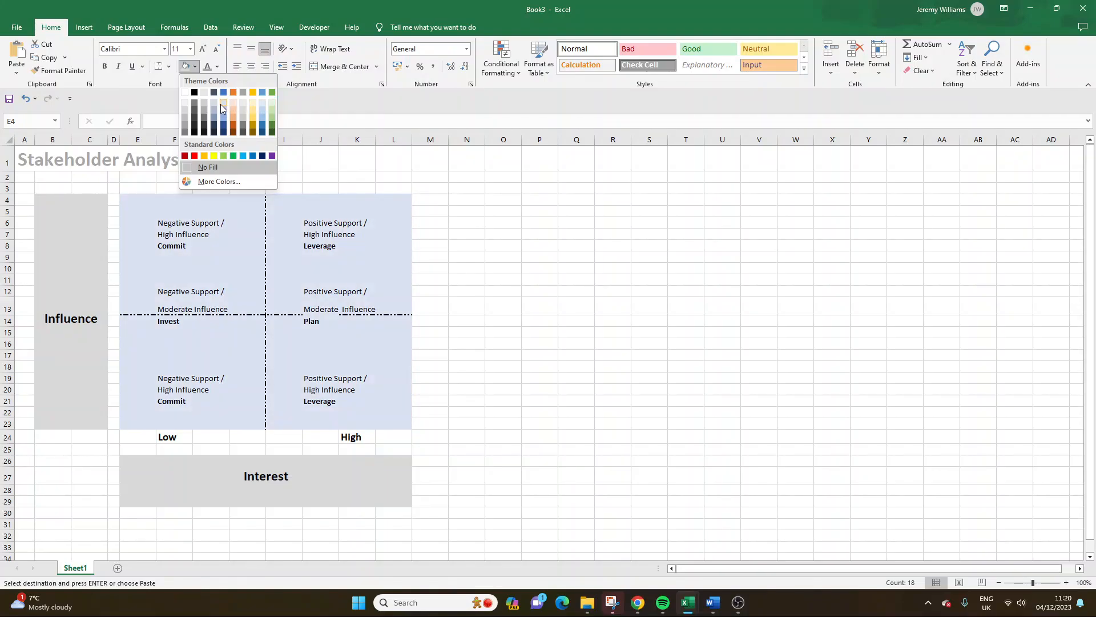
left_click(253, 105)
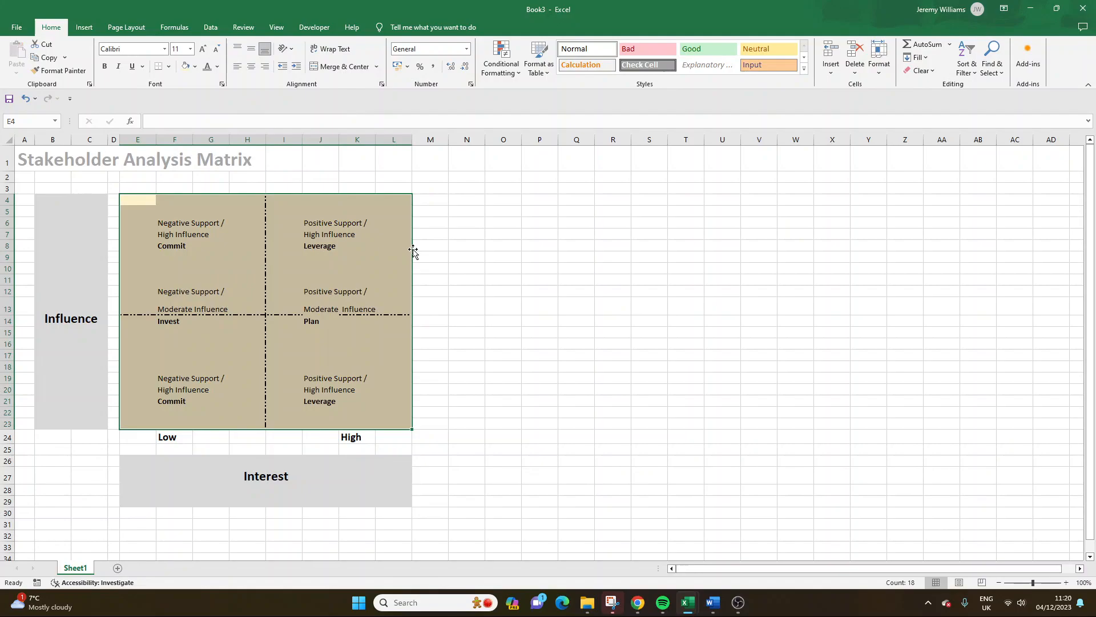
left_click(494, 277)
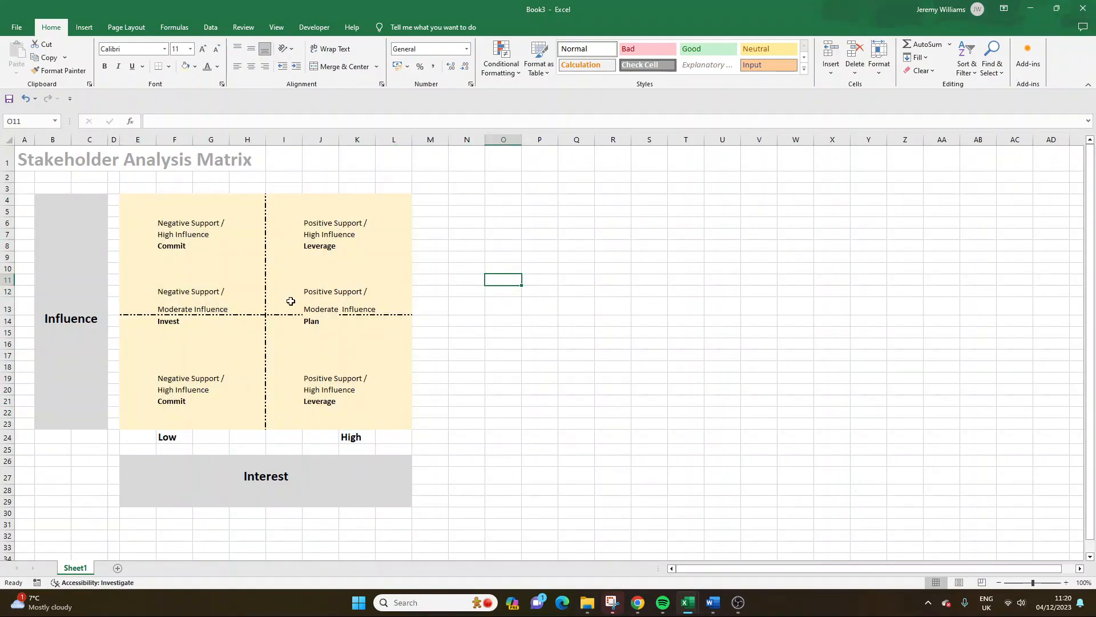
left_click(195, 245)
left_click(468, 291)
left_click(211, 222)
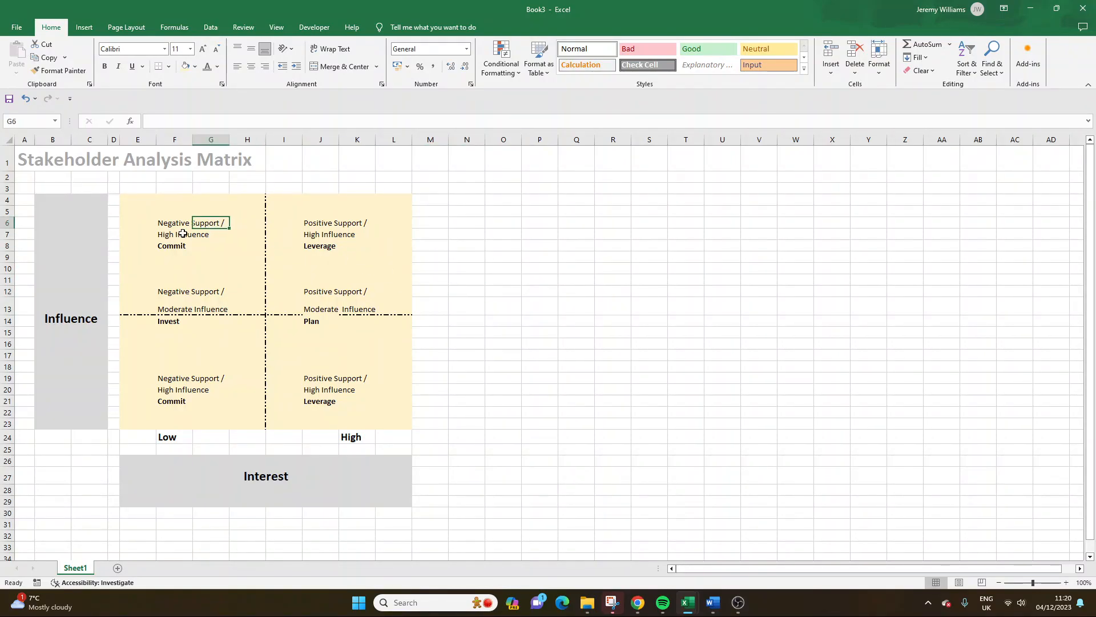
left_click(183, 234)
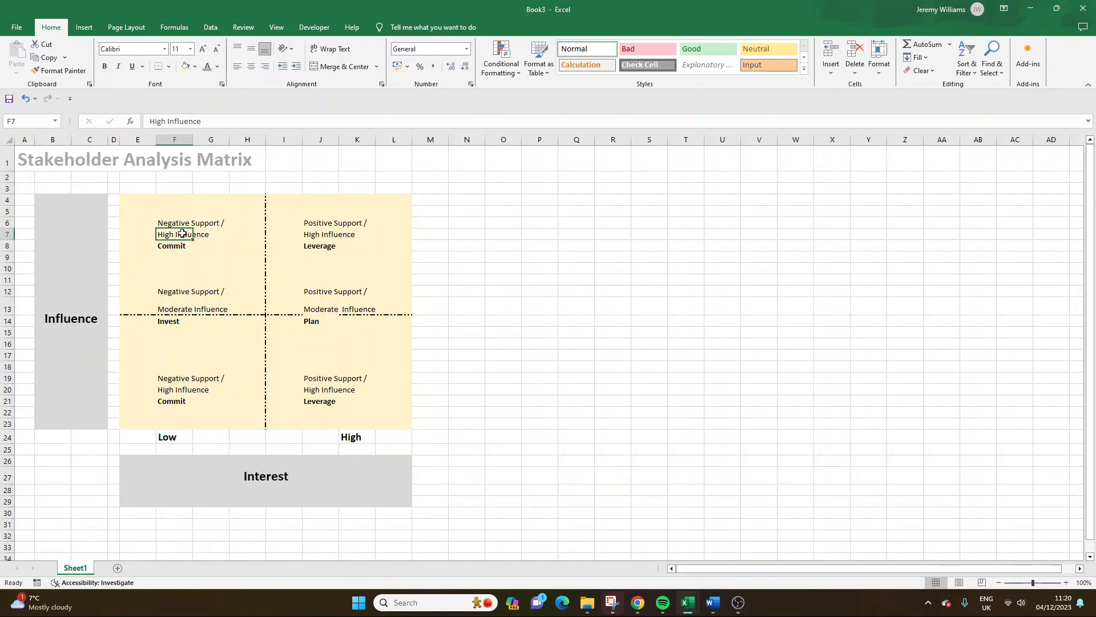
Step: Hide the worksheet gridlines
left_click(276, 29)
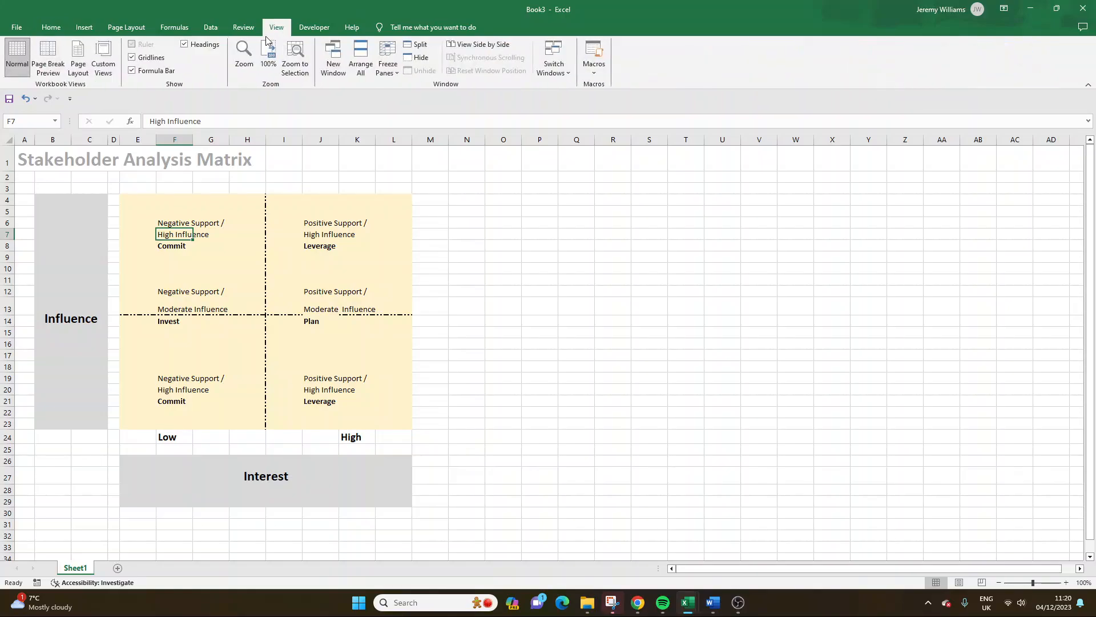
left_click(151, 58)
left_click(406, 197)
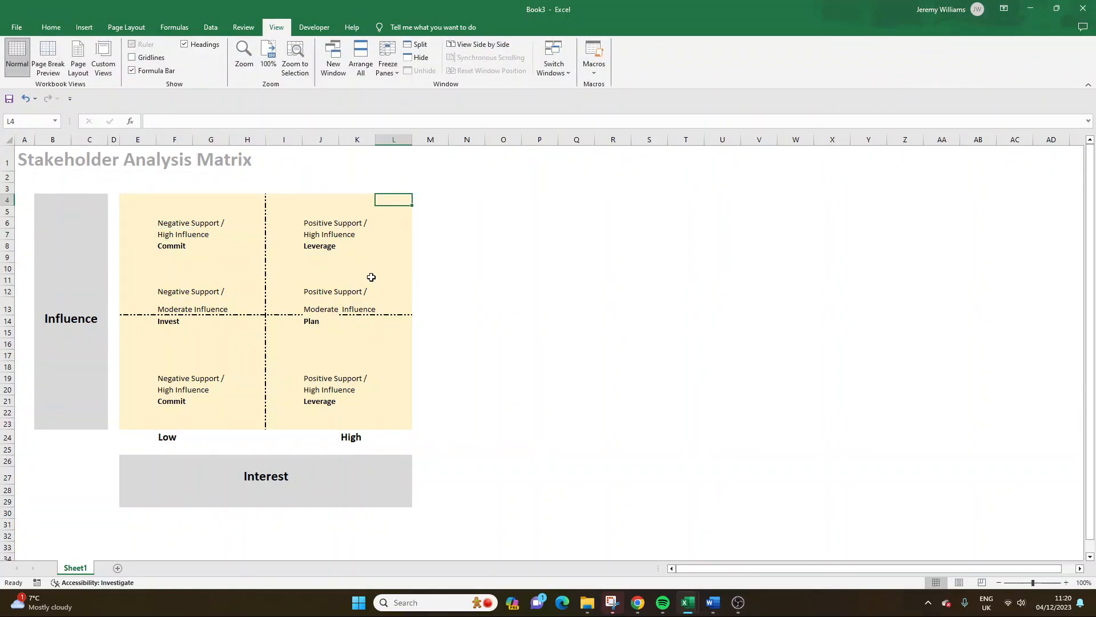
Step: Move the Plan label block one row down to J13:J15 and copy the formatting of I11 onto J12
left_click(317, 306)
left_click_drag(323, 294, 325, 340)
left_click(319, 288)
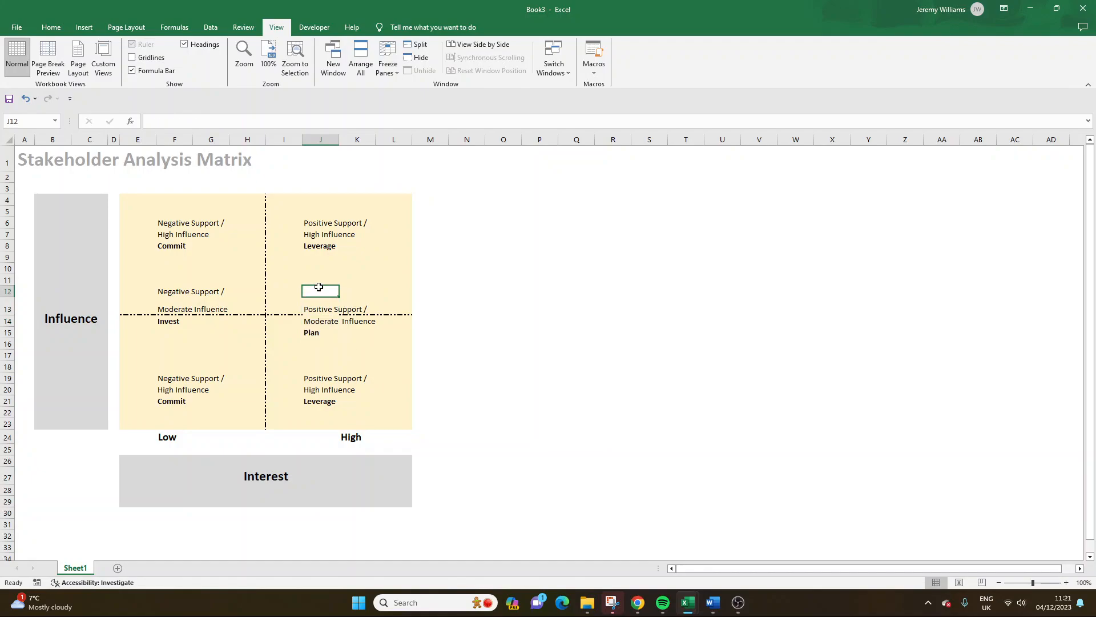
left_click(289, 279)
left_click(51, 28)
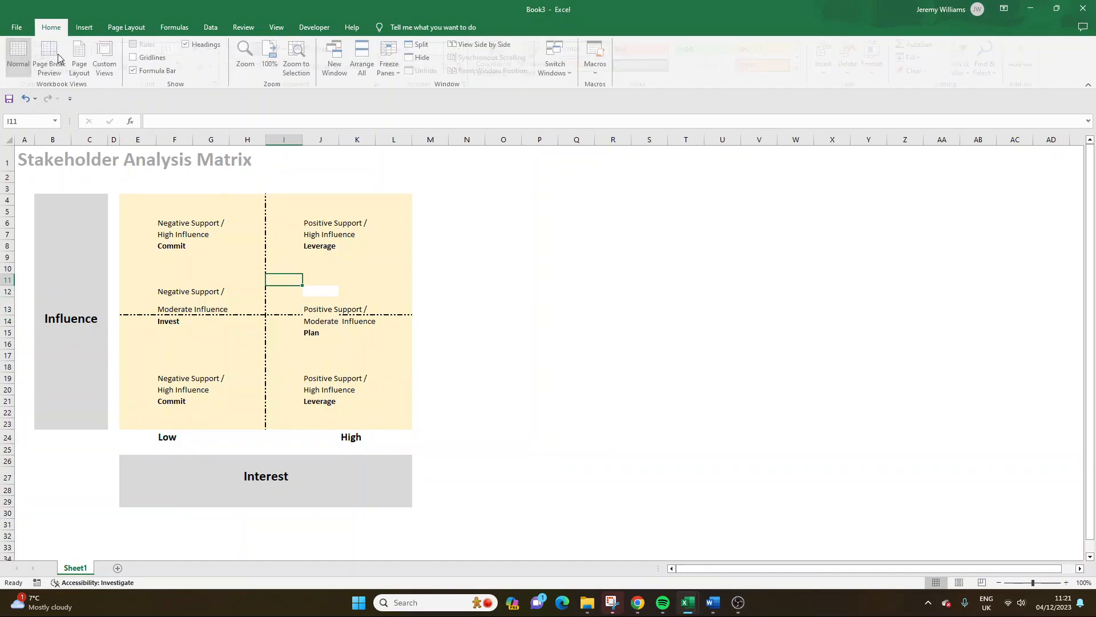
left_click(50, 72)
left_click(322, 291)
Step: Move the Invest label block one row down to F13:F15 and copy the formatting of F11 onto F12
mouse_move(188, 290)
left_mouse_down()
mouse_move(171, 316)
mouse_move(184, 342)
left_mouse_up()
left_click(174, 279)
left_click(50, 71)
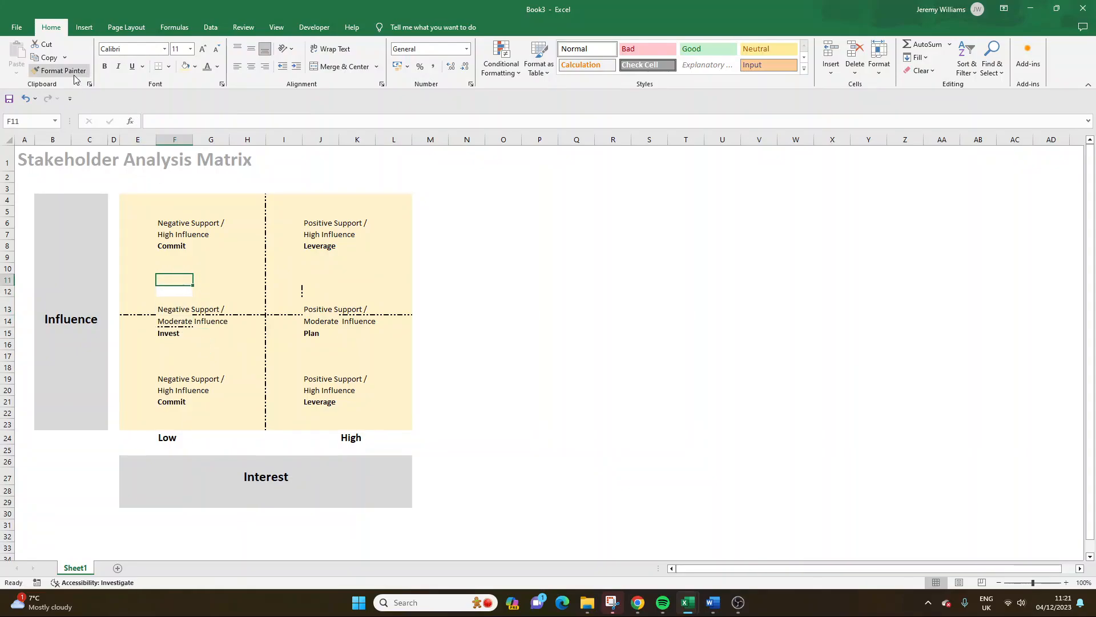
key("Escape")
left_click(471, 299)
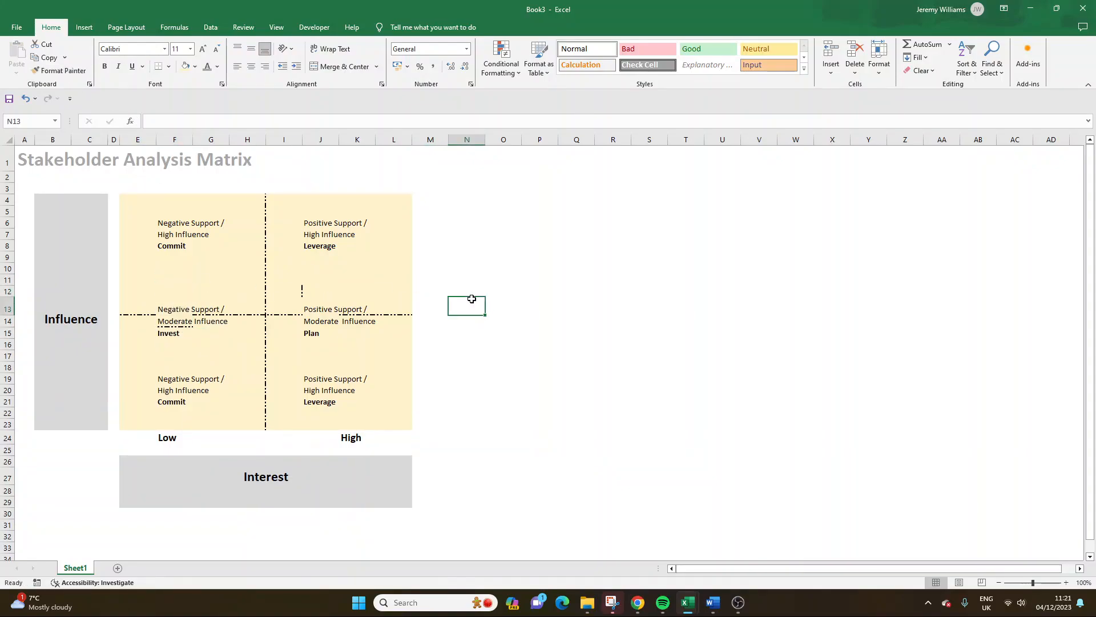
Step: Move the Plan label block back up to J12:J14
left_click(299, 290)
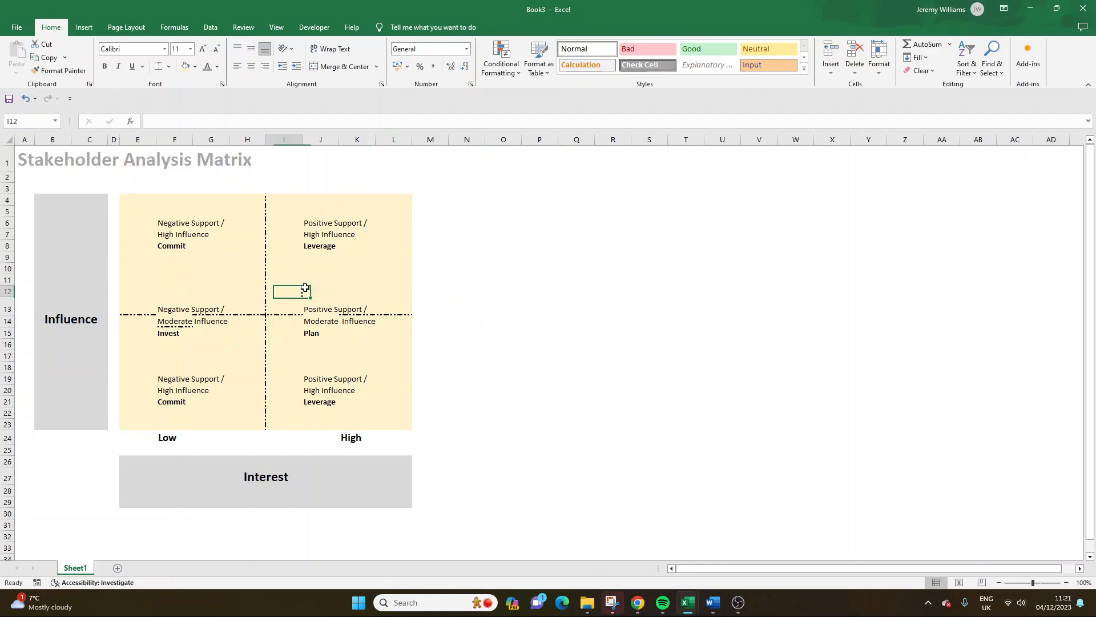
left_click(357, 282)
left_click(298, 289)
left_click(304, 297)
left_click(300, 271)
left_click_drag(302, 274, 320, 327)
left_click(548, 296)
left_click(307, 289)
left_click(300, 291)
left_click(499, 304)
left_click(306, 290)
left_click(504, 310)
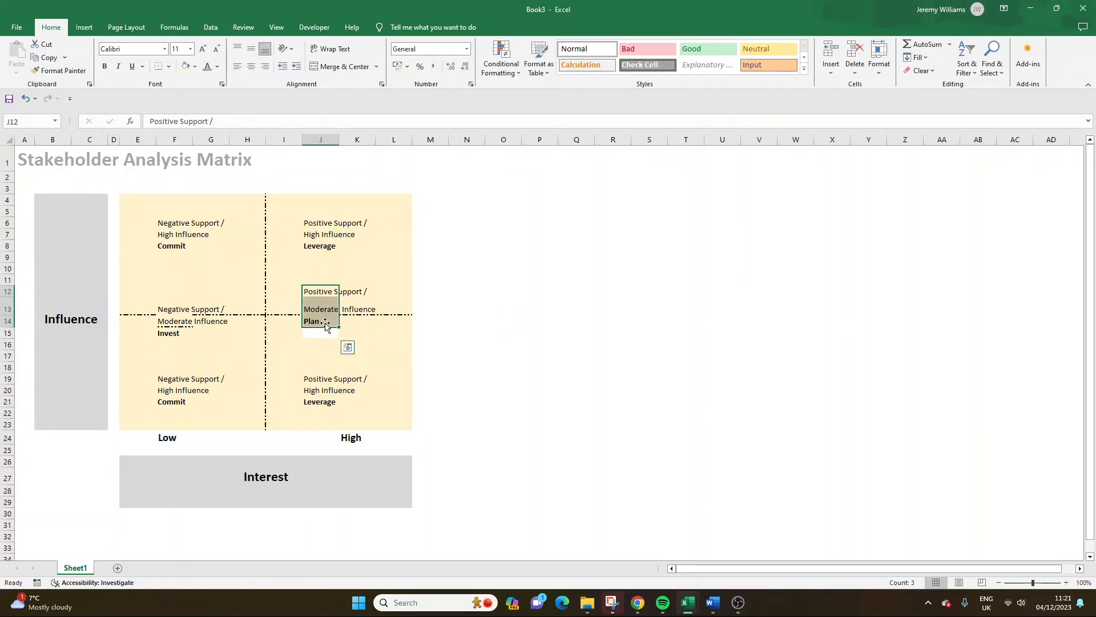
left_click(320, 309)
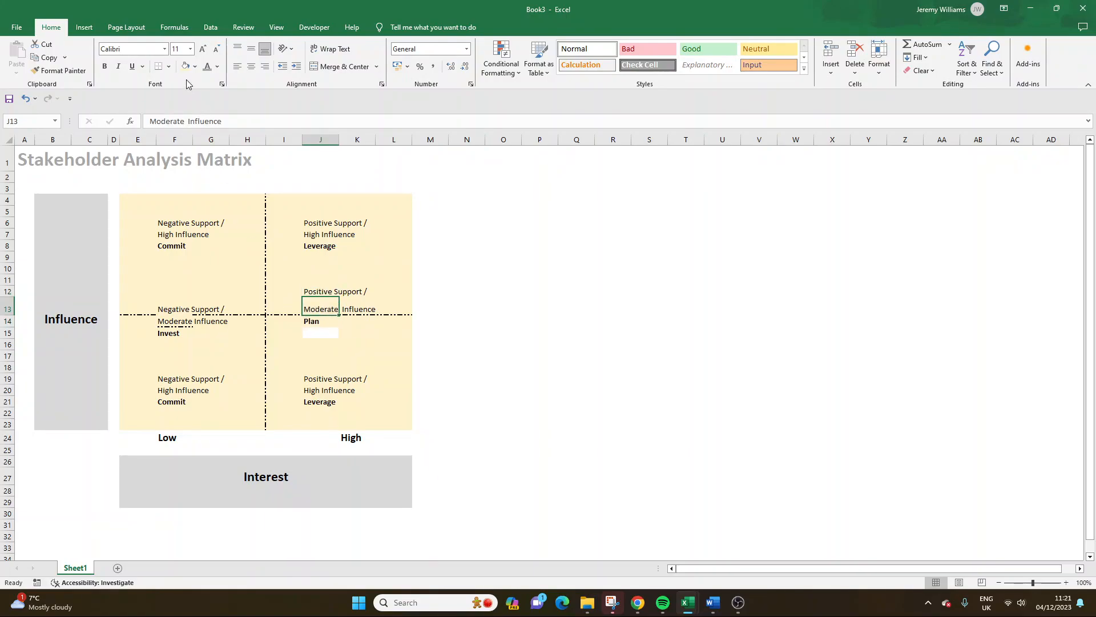
Step: Move the Invest label block back up to F12:F14
left_click_drag(177, 309, 181, 334)
left_click_drag(186, 336, 186, 322)
left_click(350, 331)
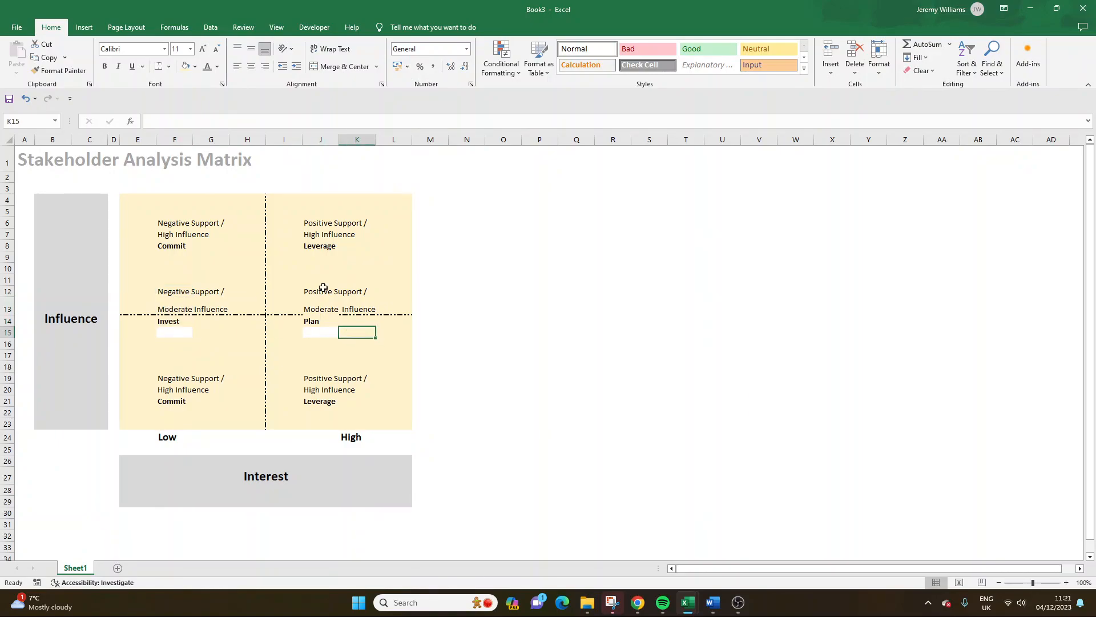
Step: Select the white cell F15 directly below the Invest label
key("Left")
key("Left")
key("Left")
key("Left")
key("Left")
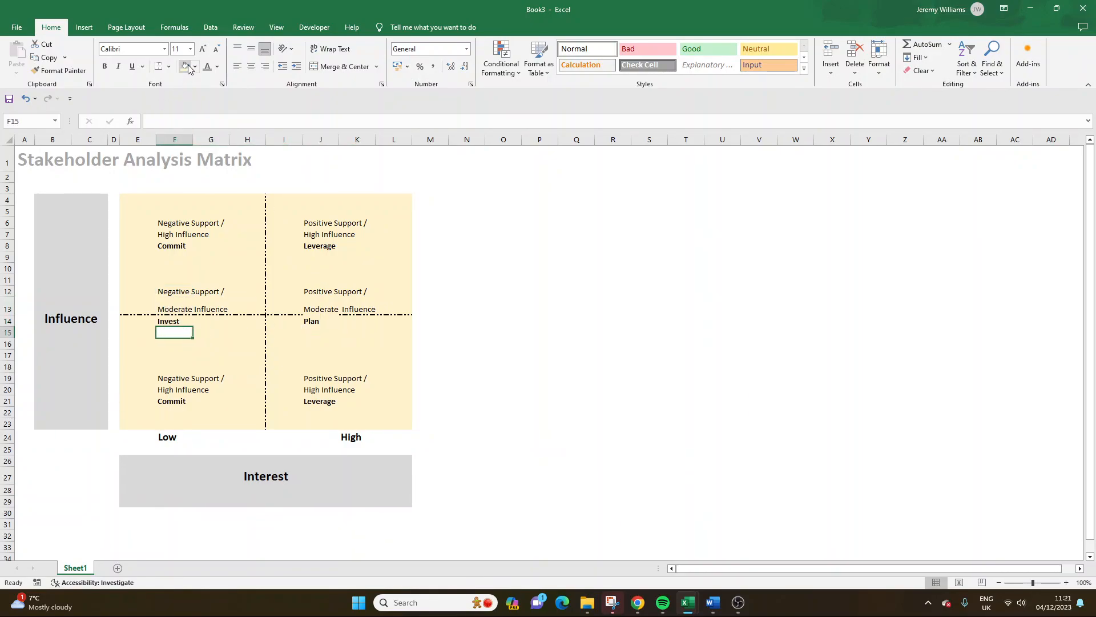